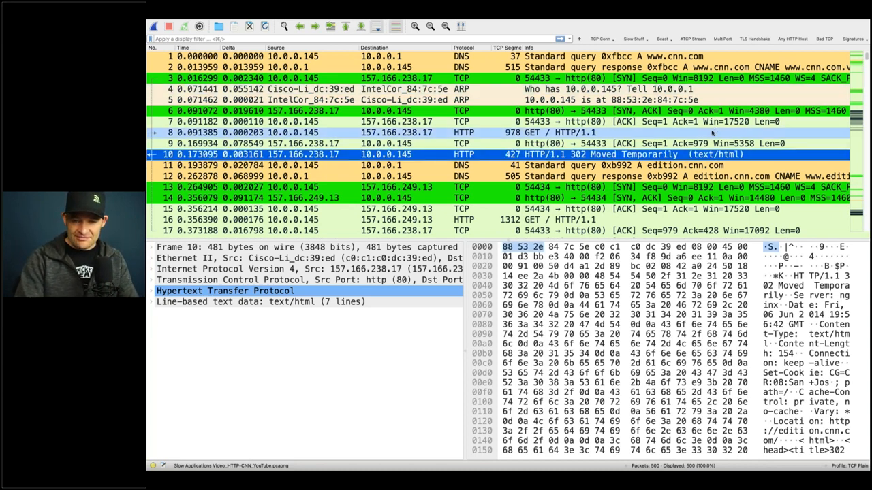
- Scan the capture for TCP problems, examining the TCP Window Full packet and the retransmission that follows it
scroll(715, 127, down, 10)
scroll(713, 134, down, 10)
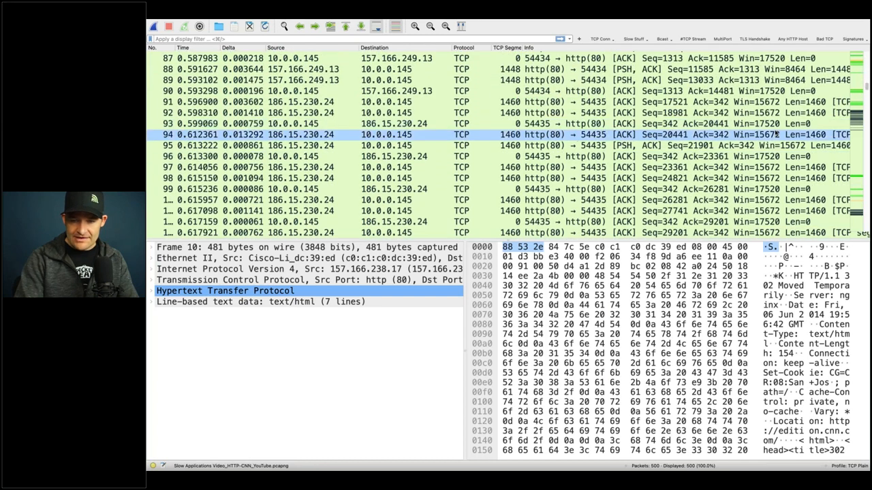
scroll(775, 134, down, 10)
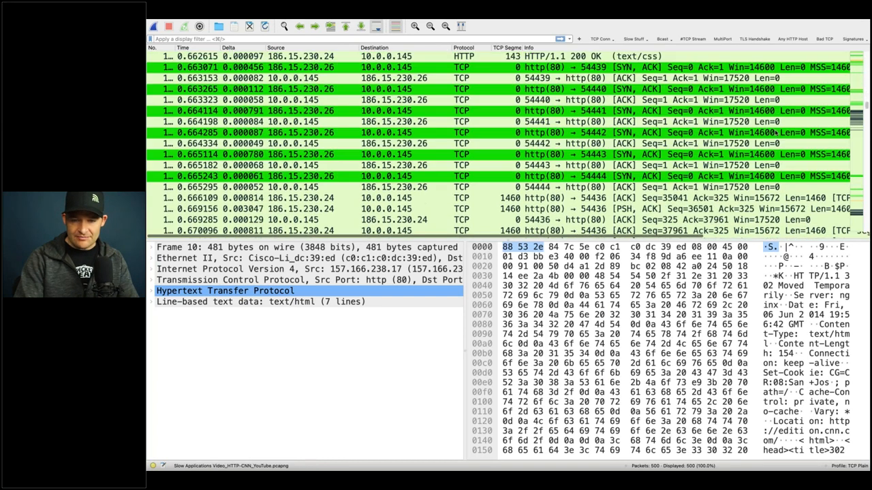
scroll(775, 135, up, 3)
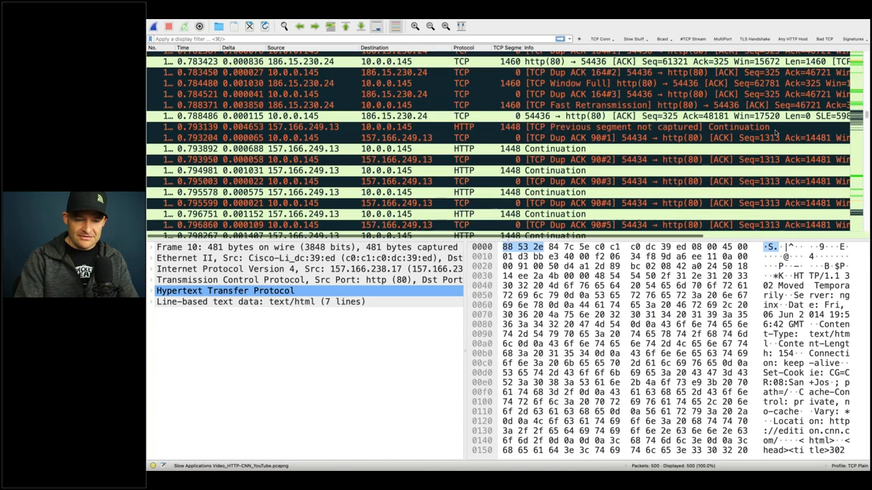
scroll(775, 132, down, 5)
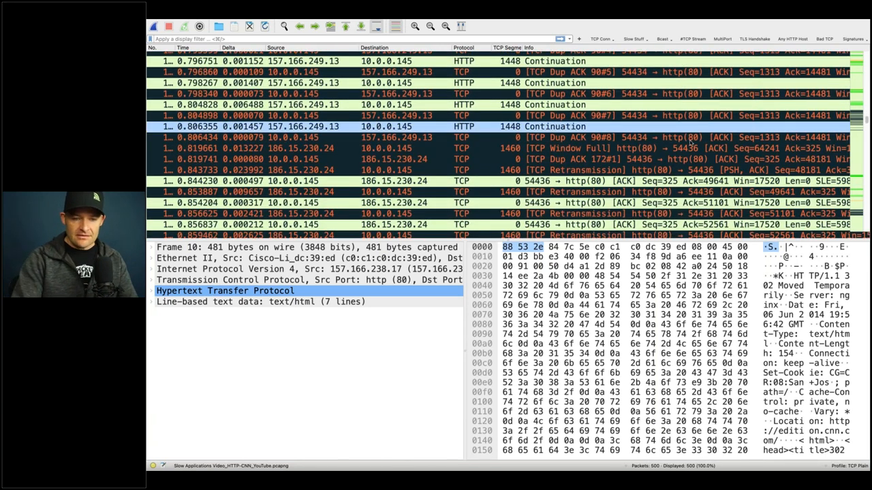
click(662, 148)
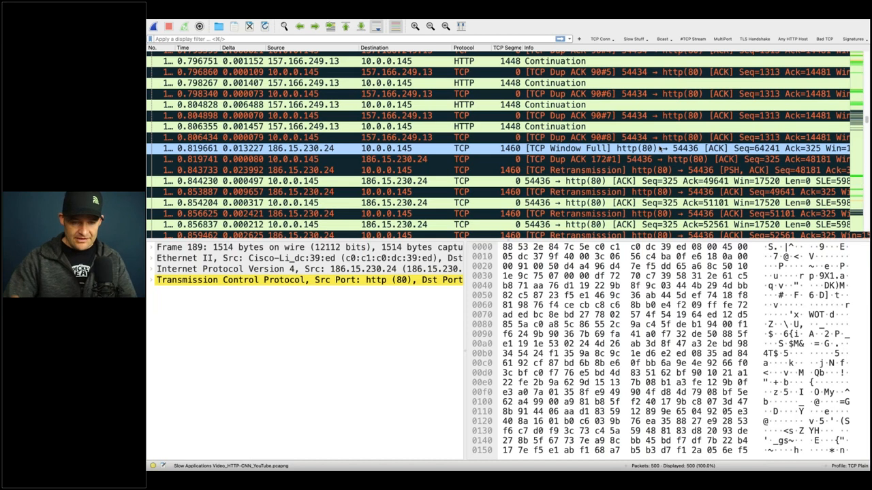
click(628, 170)
scroll(627, 170, down, 5)
scroll(627, 171, down, 5)
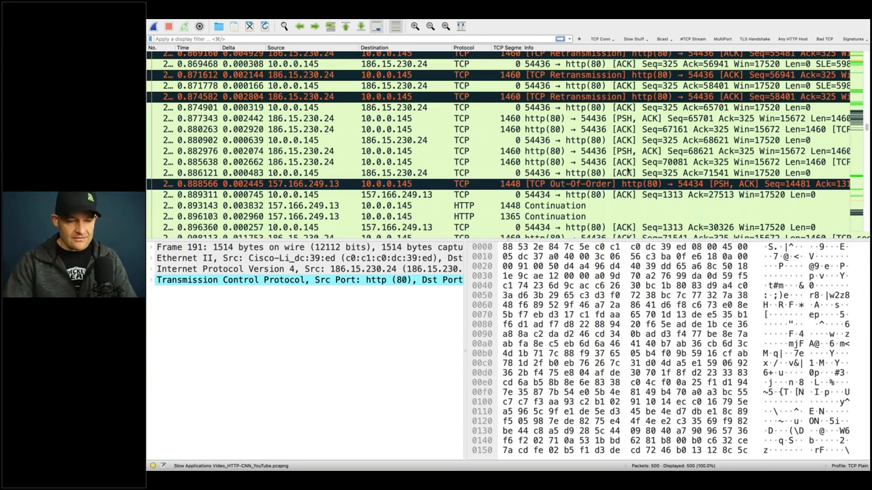
scroll(627, 170, up, 15)
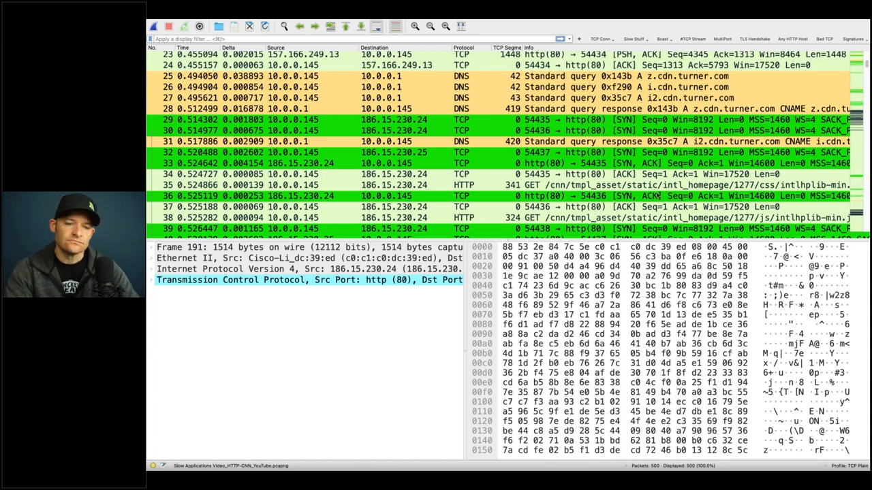
scroll(706, 144, up, 10)
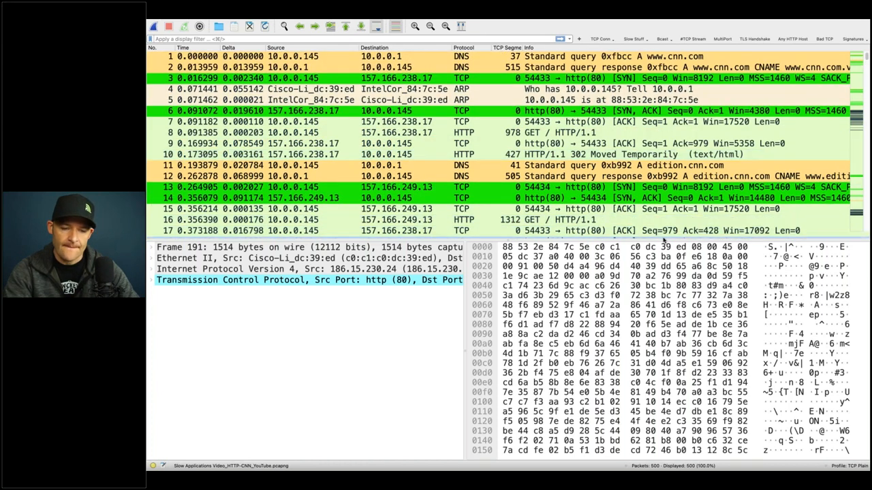
drag(662, 240, 664, 267)
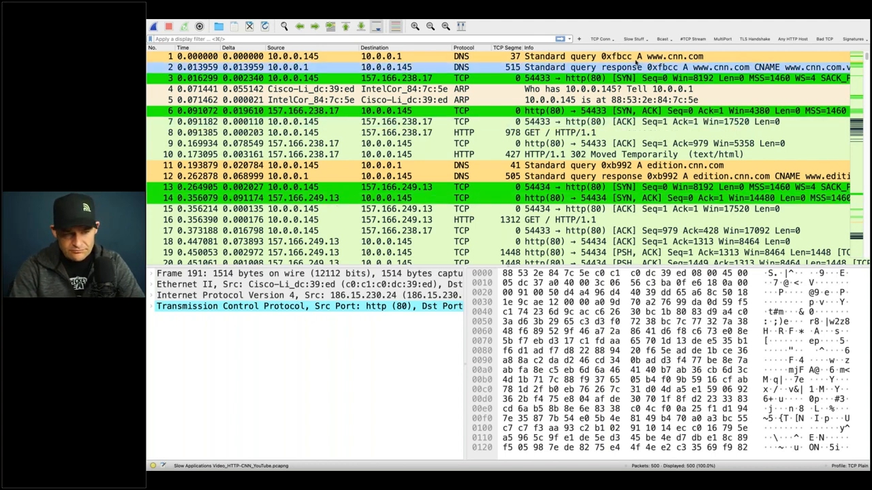
click(638, 59)
click(318, 57)
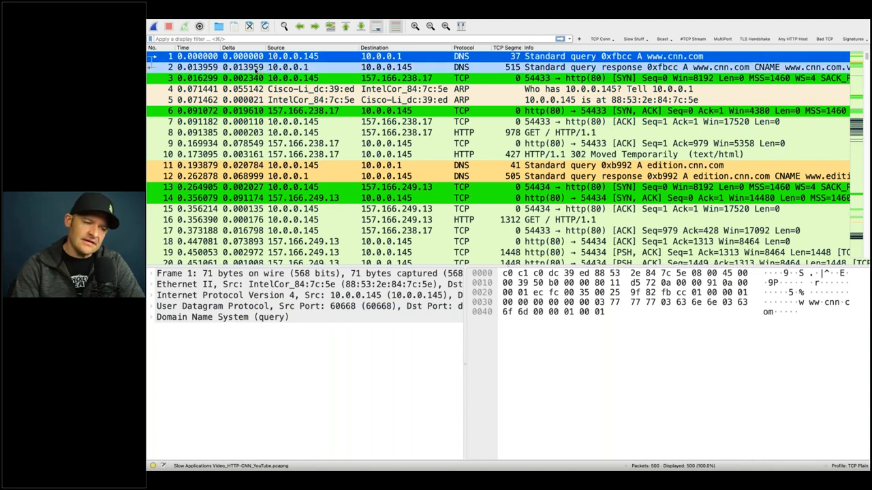
click(257, 68)
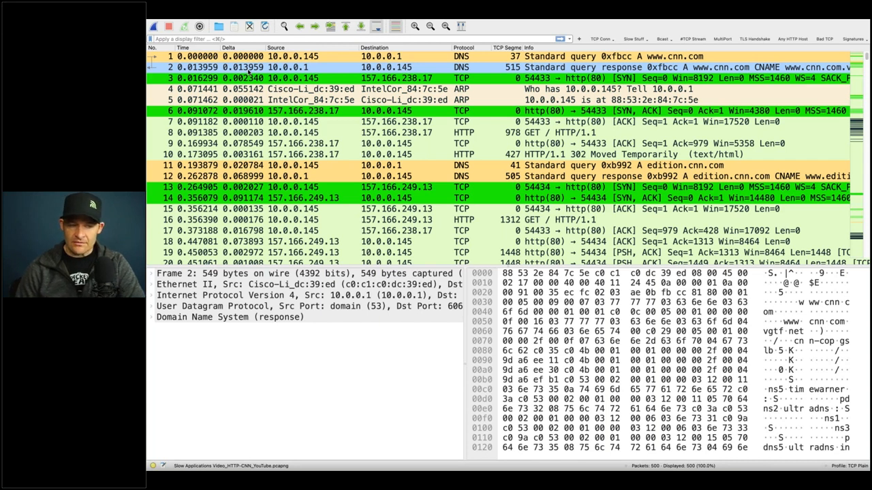
- Examine the edition.cnn.com DNS query and response, including the delta time of the response
click(250, 178)
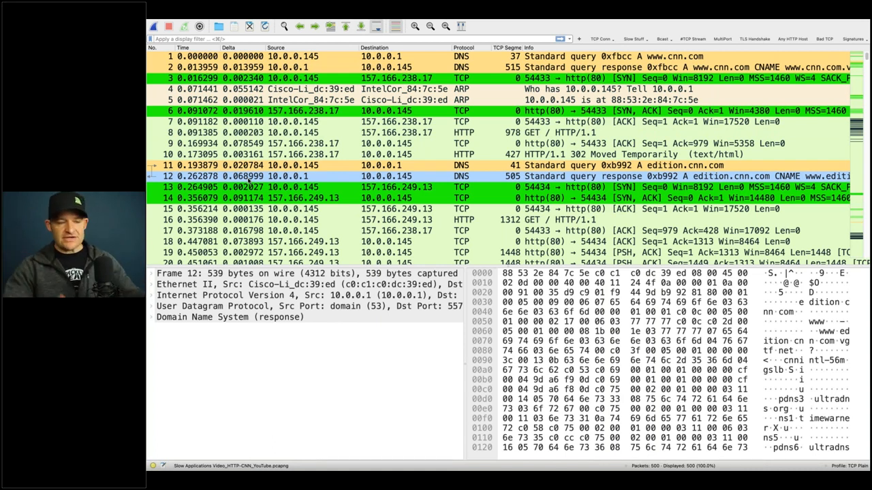
click(695, 166)
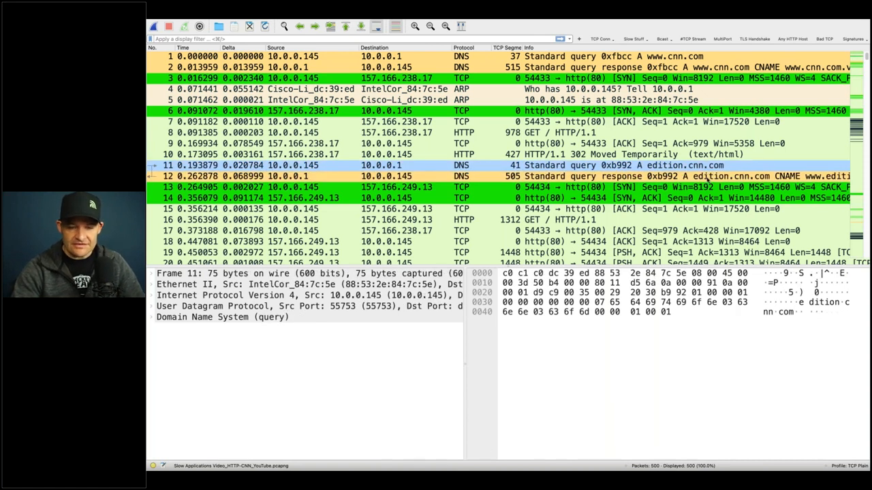
click(707, 179)
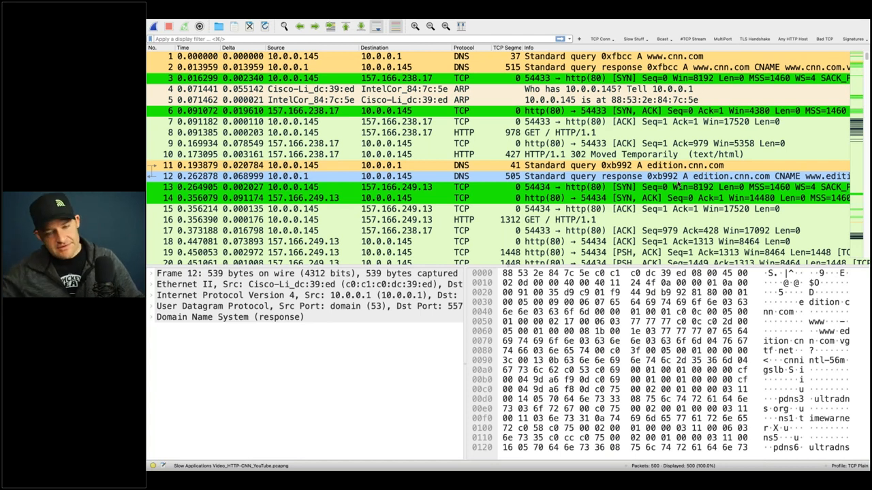
click(303, 166)
click(249, 176)
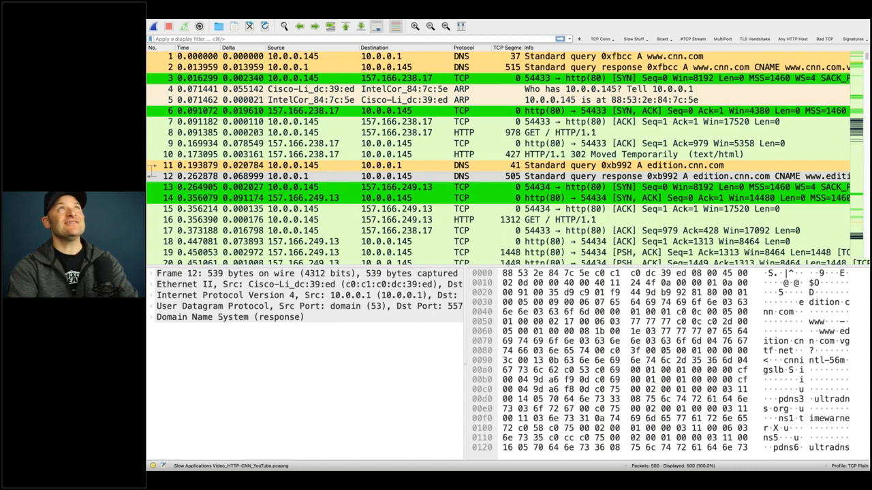
text(dns)
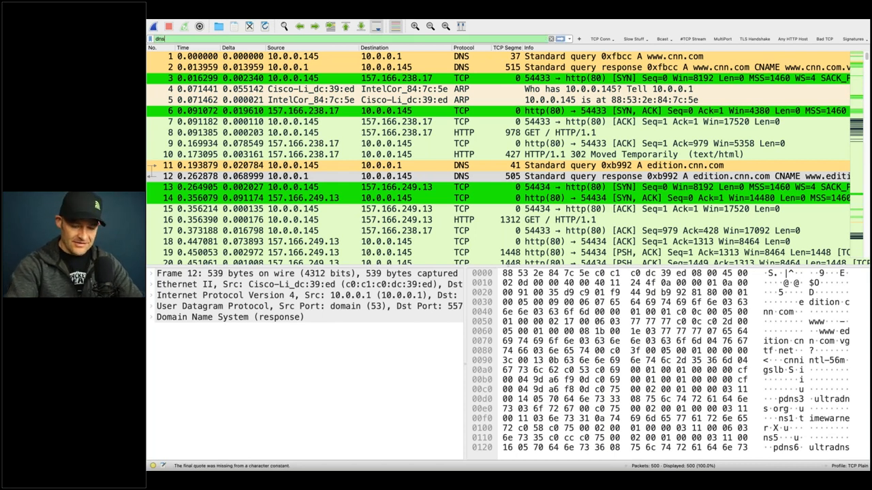
key(Return)
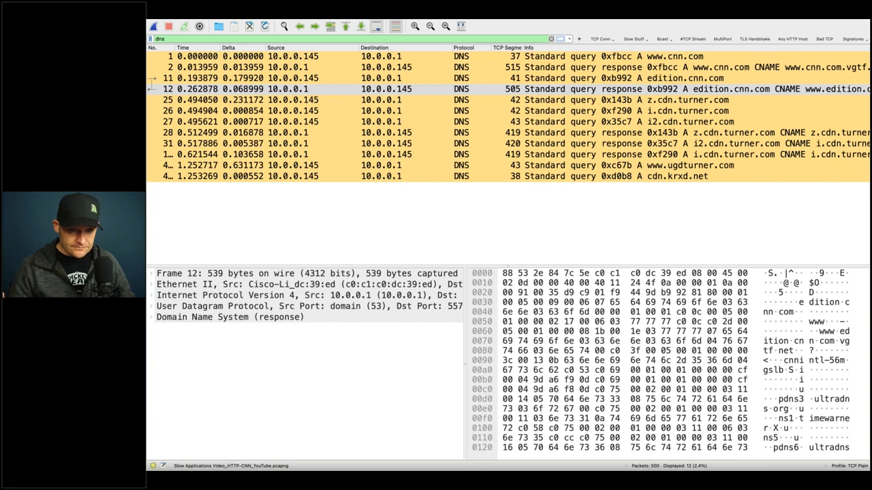
click(260, 57)
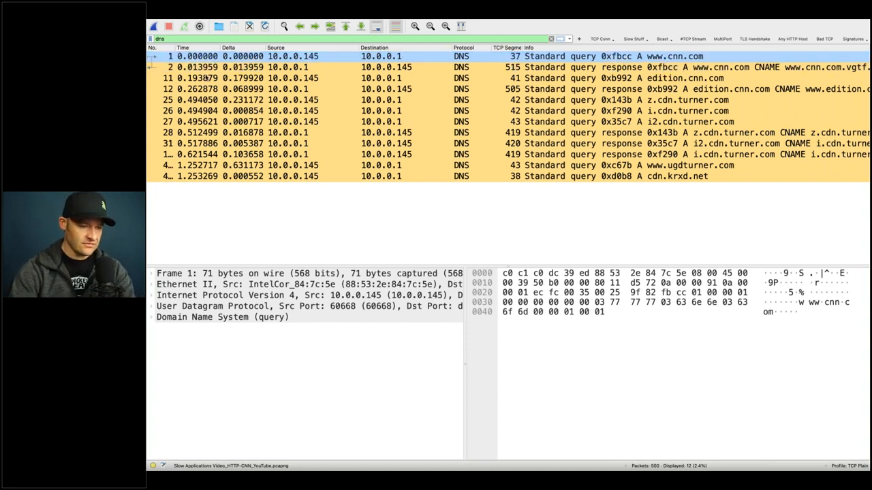
click(258, 58)
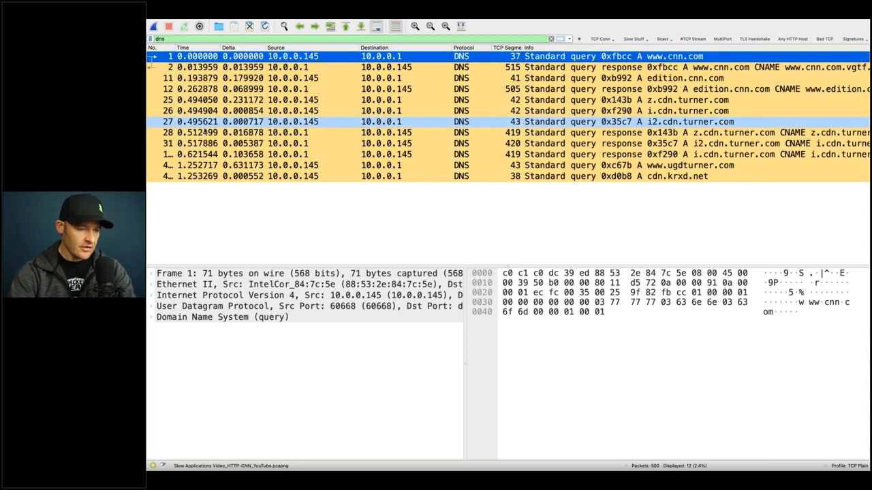
click(209, 58)
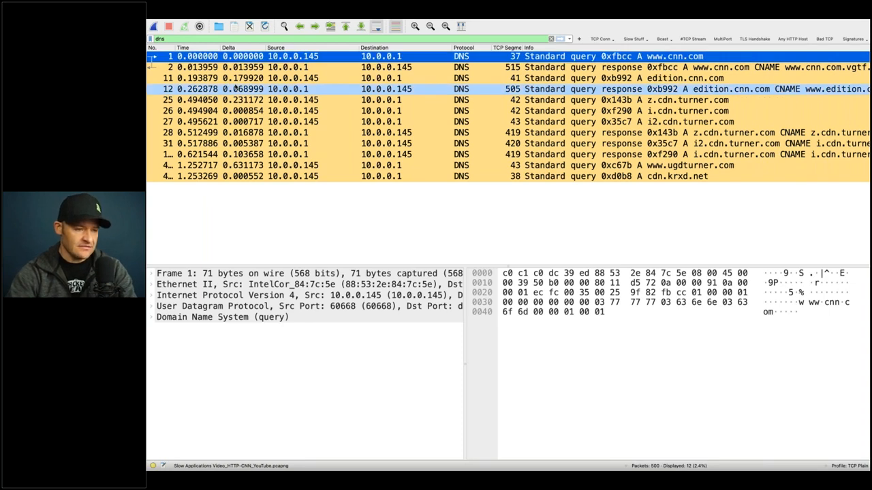
click(245, 23)
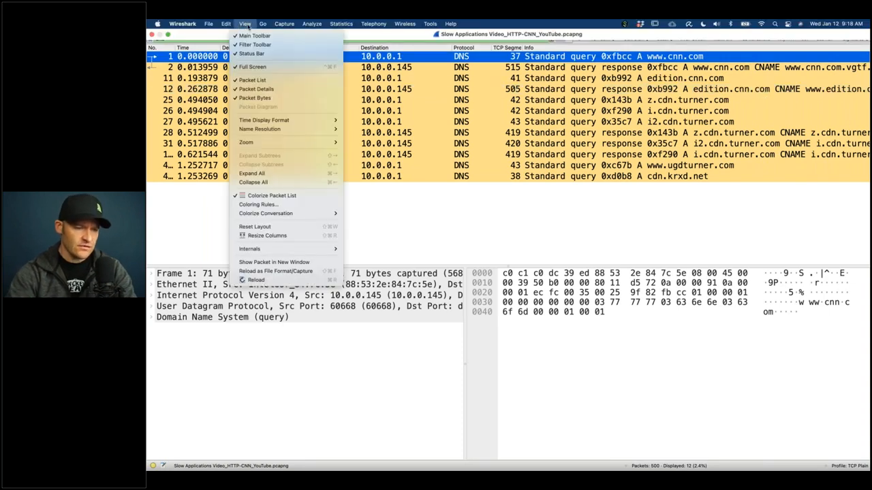
mouse_move(302, 124)
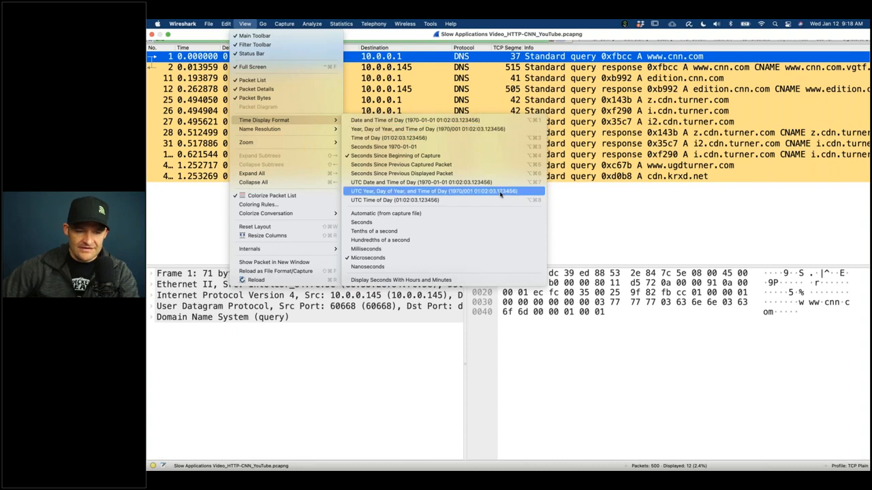
click(489, 157)
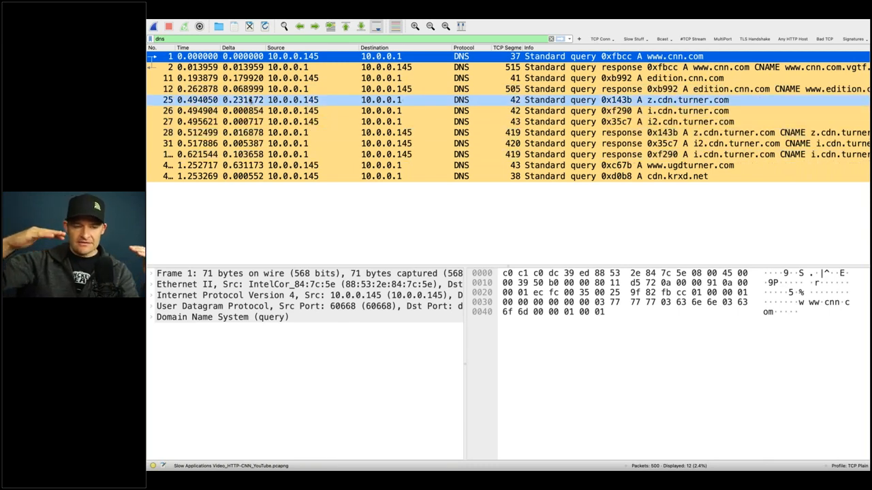
click(253, 69)
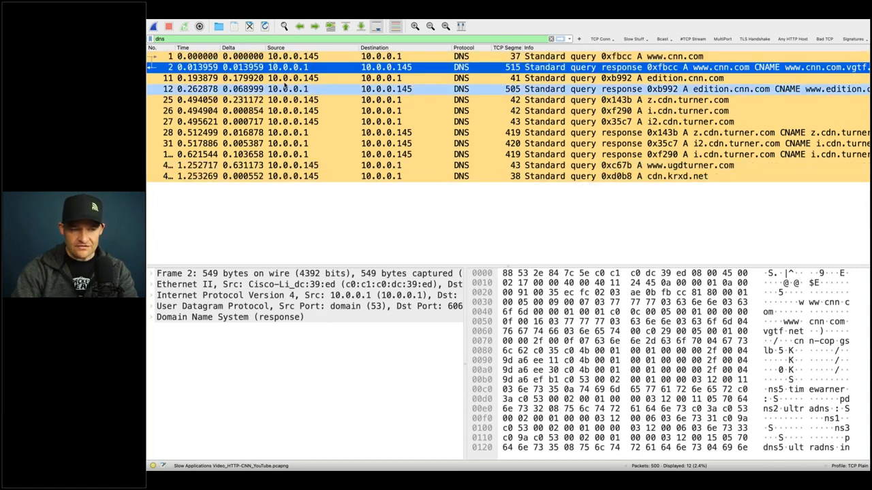
click(255, 103)
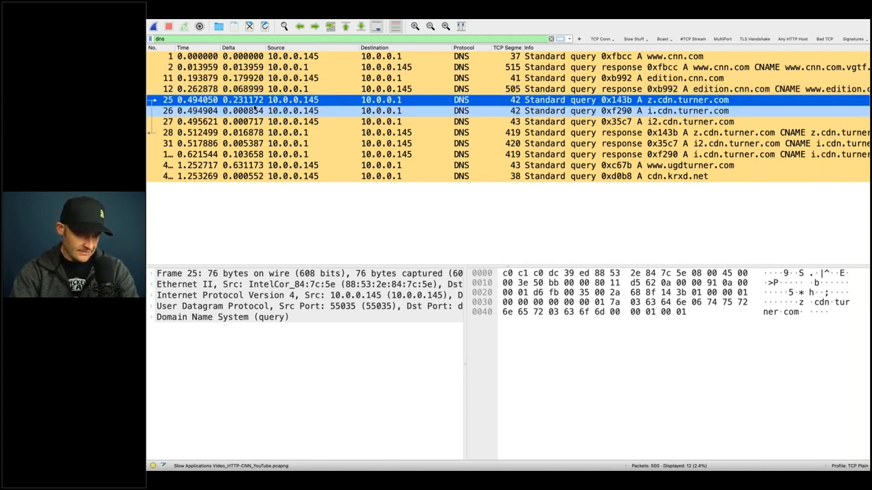
- Add a new packet list column titled Delta in the column preferences
mouse_move(209, 20)
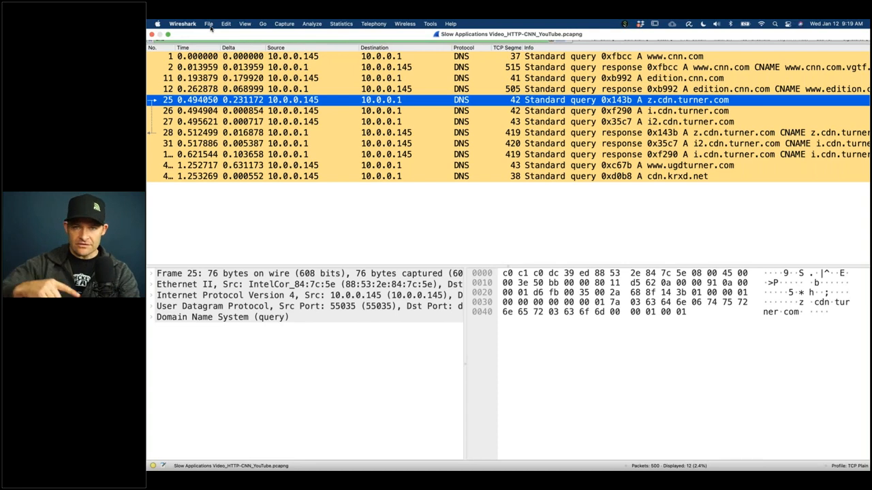
click(225, 24)
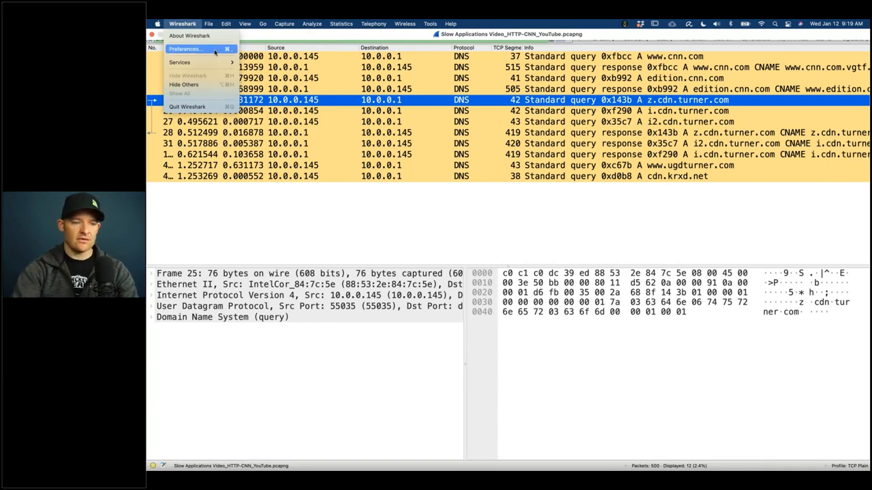
mouse_move(226, 25)
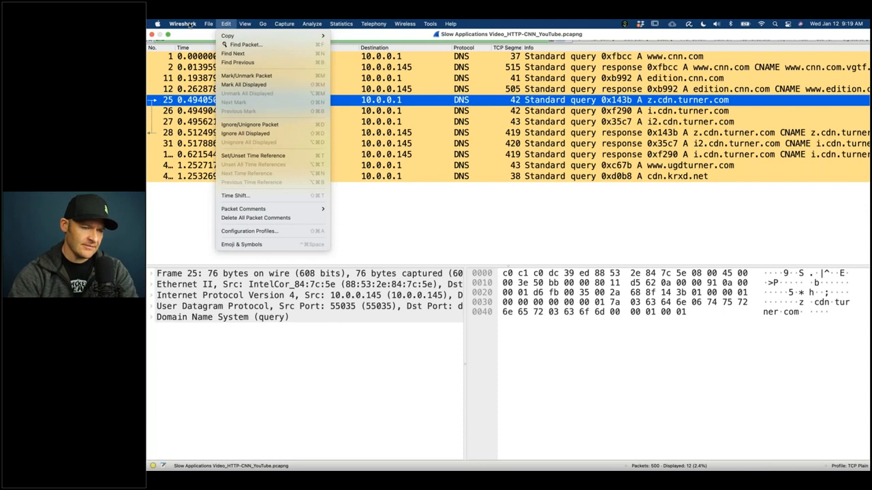
mouse_move(184, 24)
click(190, 49)
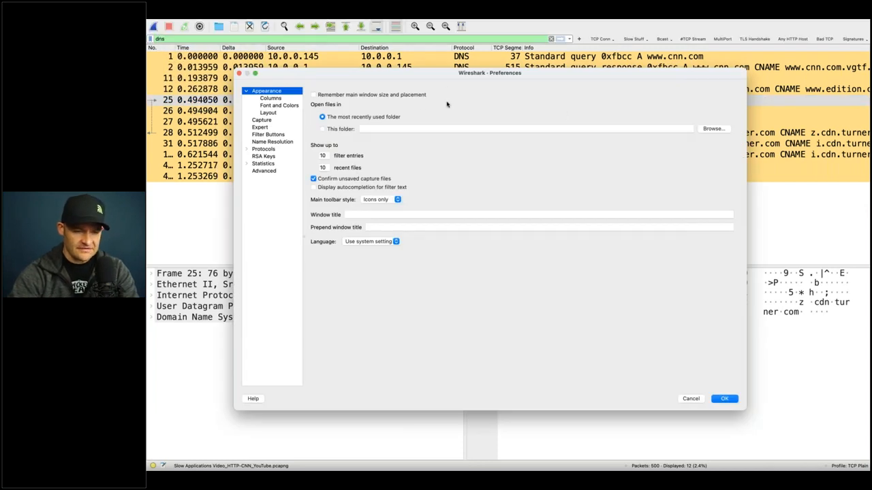
click(271, 98)
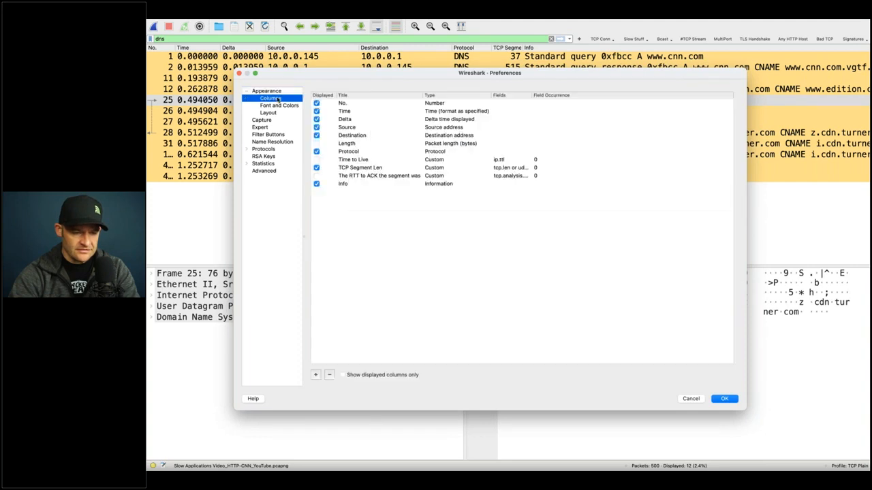
click(315, 375)
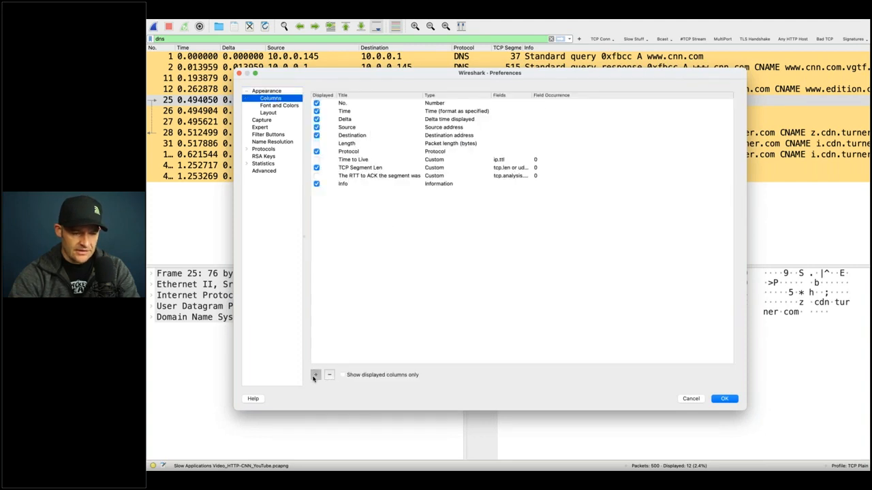
double_click(358, 192)
text(Delta)
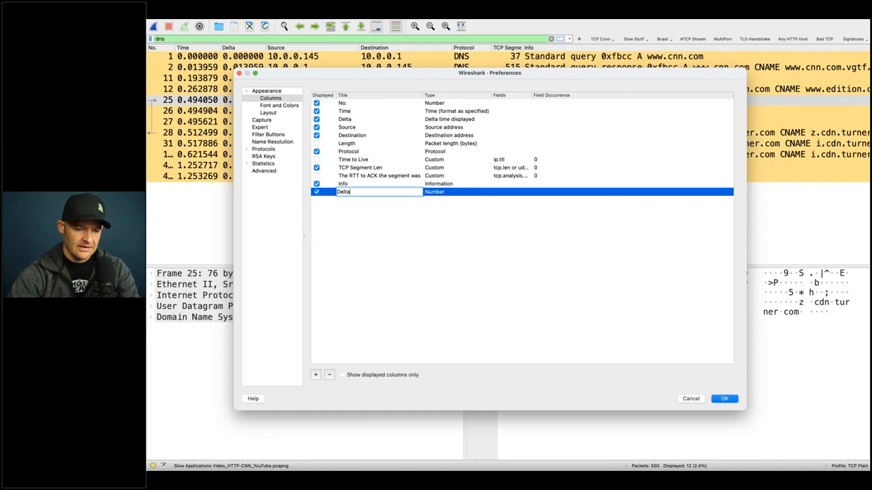
- View the available column types for the new Delta column
double_click(473, 193)
click(473, 194)
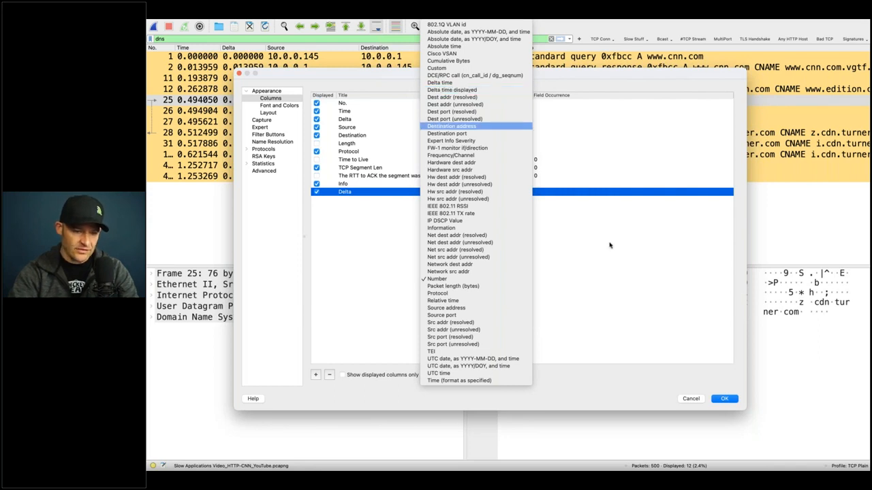
click(387, 246)
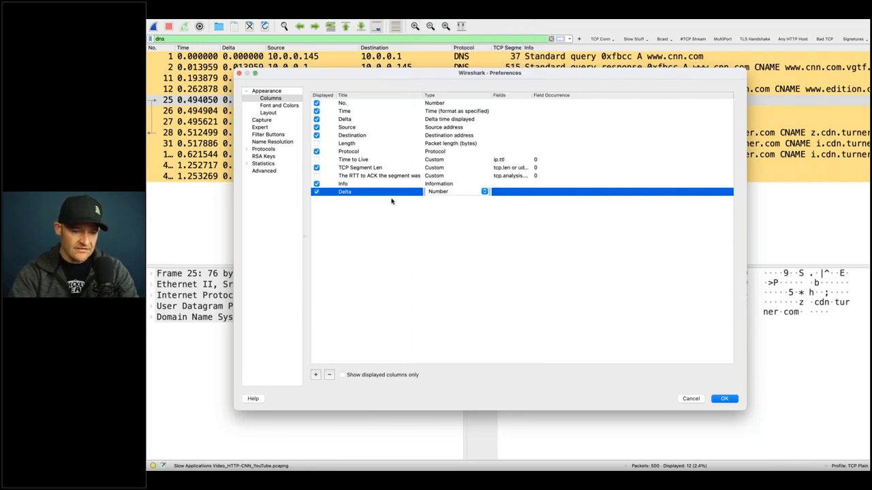
- Remove the extra Delta column at the end of the column list and accept the preferences
mouse_move(392, 197)
mouse_down()
mouse_move(393, 117)
mouse_move(388, 192)
mouse_up()
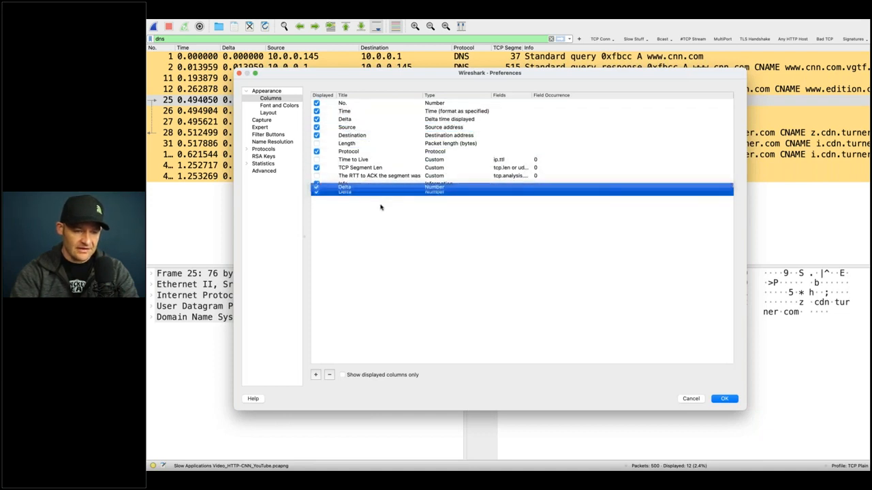
click(330, 374)
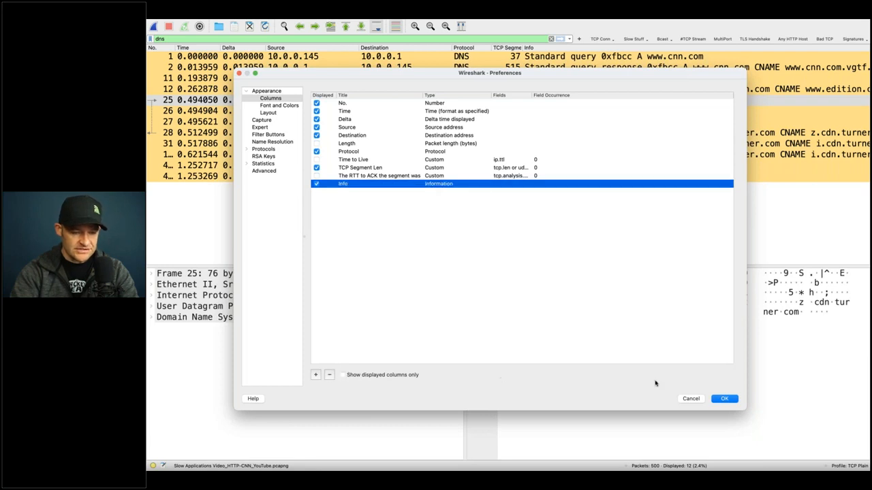
click(722, 399)
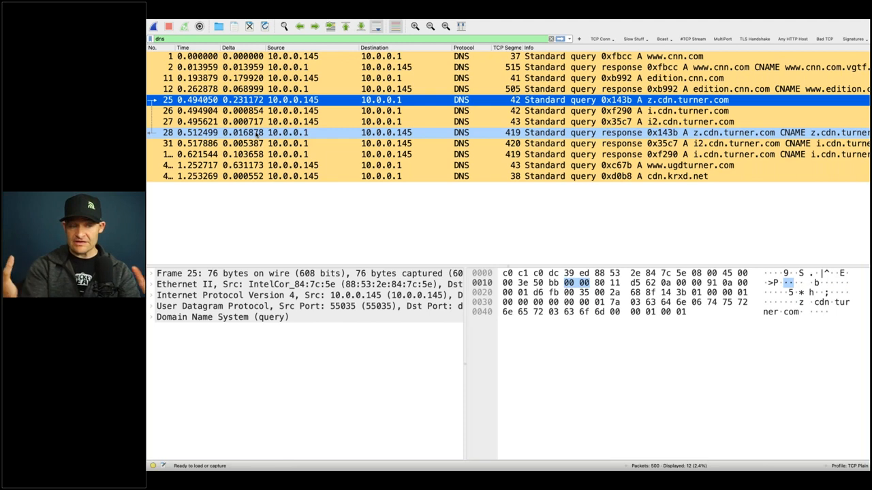
click(253, 58)
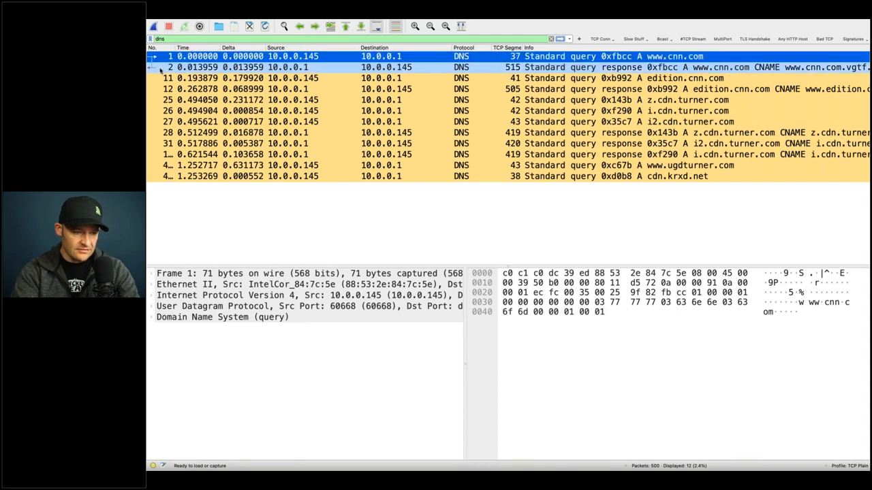
click(212, 80)
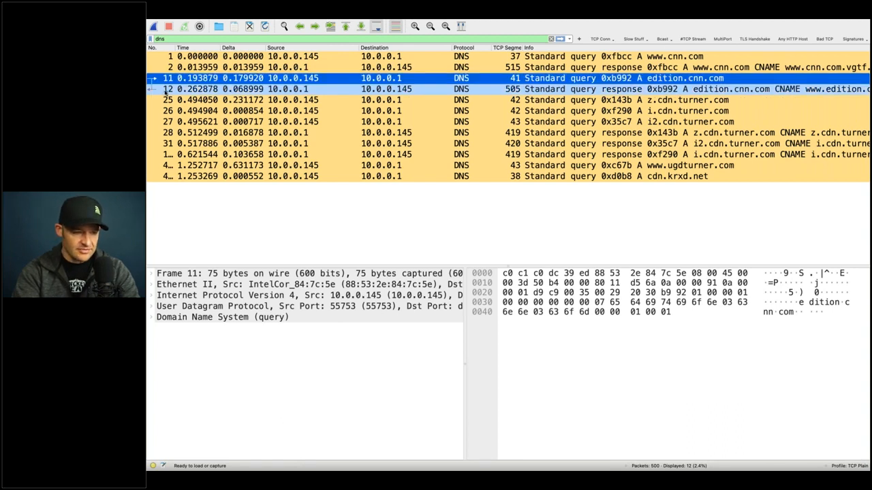
click(218, 101)
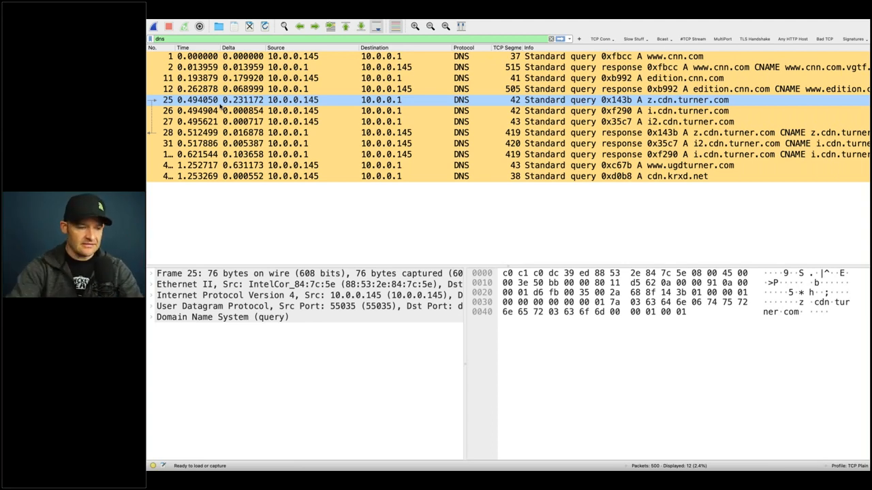
click(221, 111)
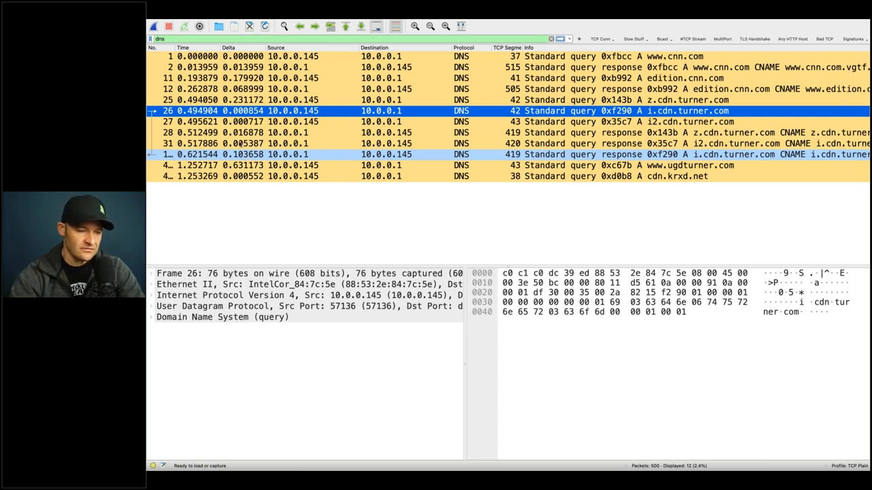
- Widen the No. column, then enlarge the packet details and expand the Domain Name System section of the i.cdn.turner.com response
drag(175, 48, 185, 49)
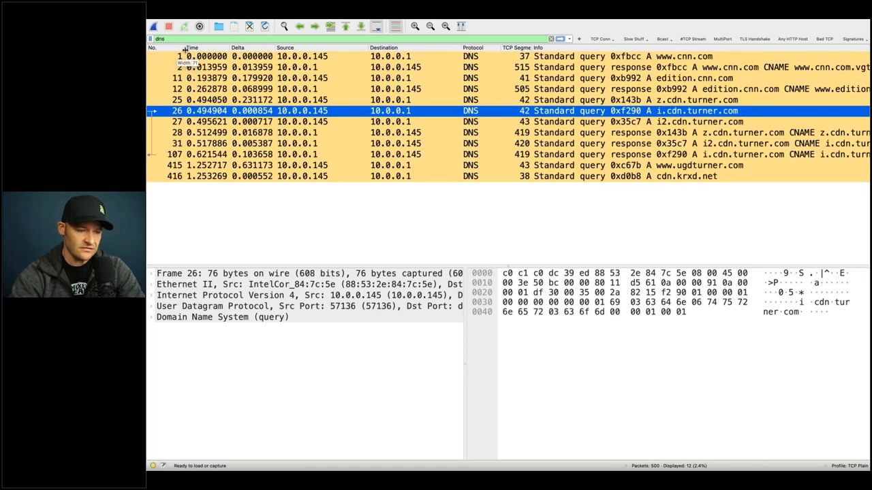
click(249, 156)
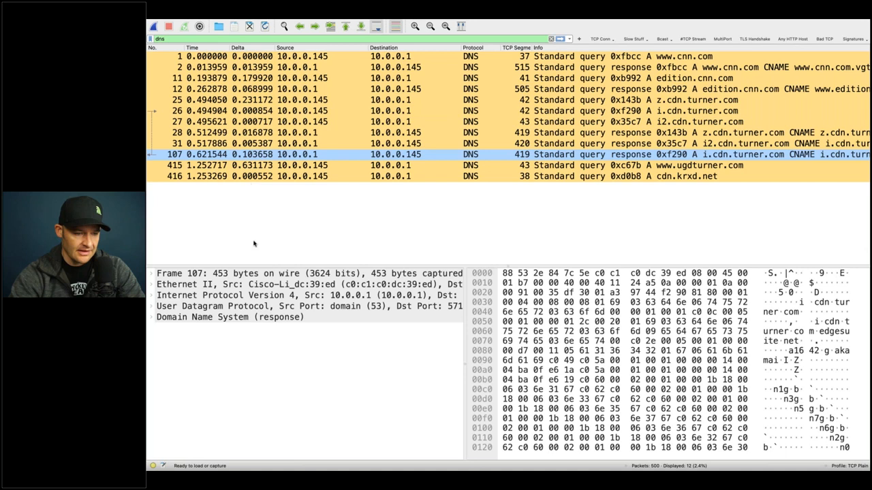
drag(257, 264, 260, 197)
click(151, 255)
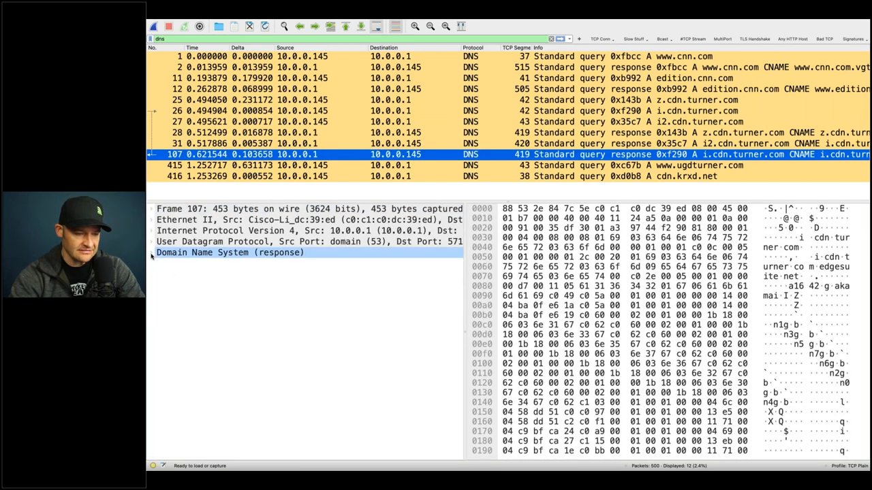
click(151, 254)
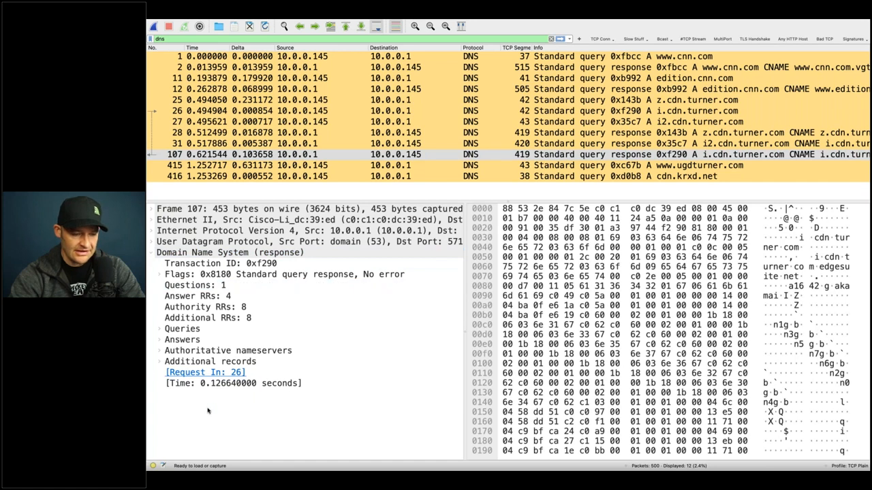
- Examine the DNS response's Time field, including its filter name and the actions available for it
click(332, 306)
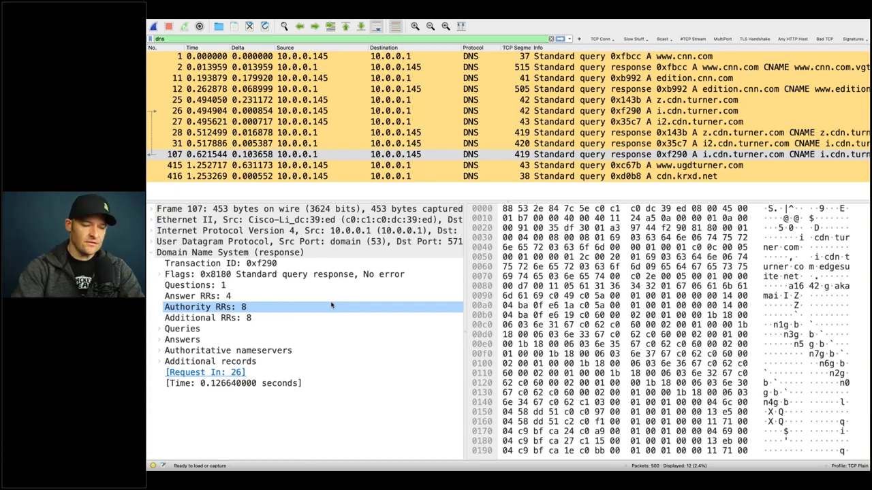
click(336, 264)
click(306, 155)
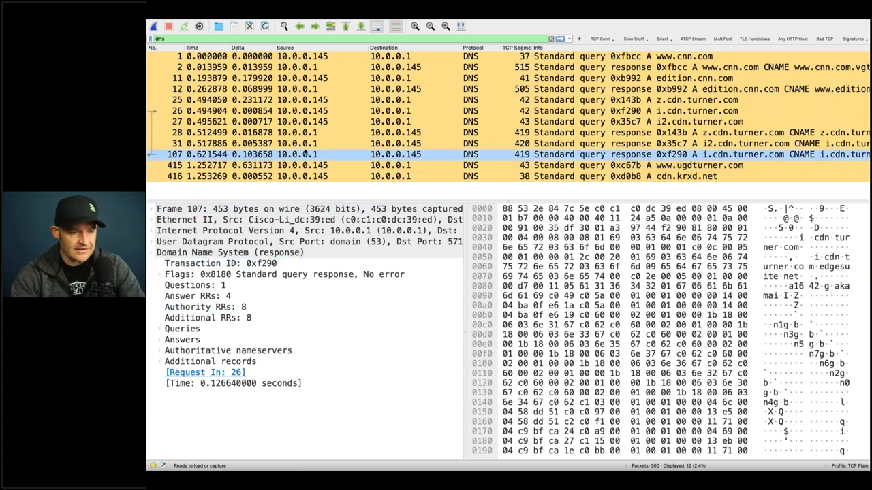
click(306, 154)
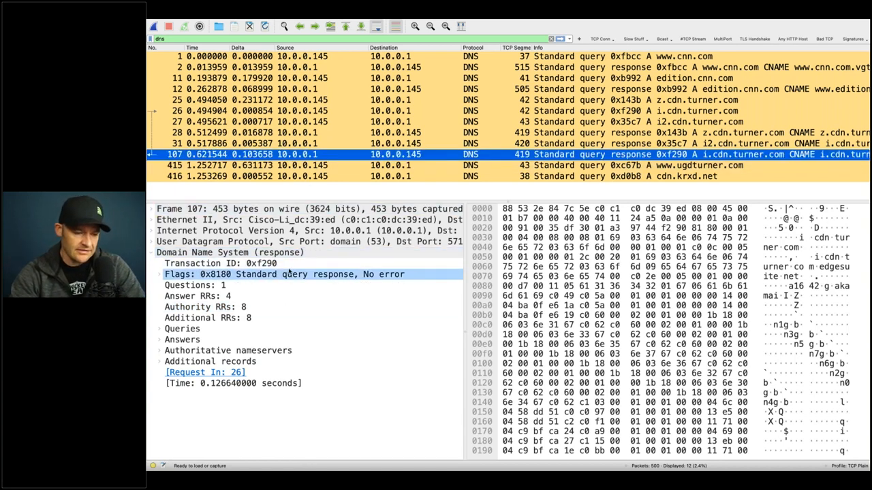
drag(273, 365, 276, 385)
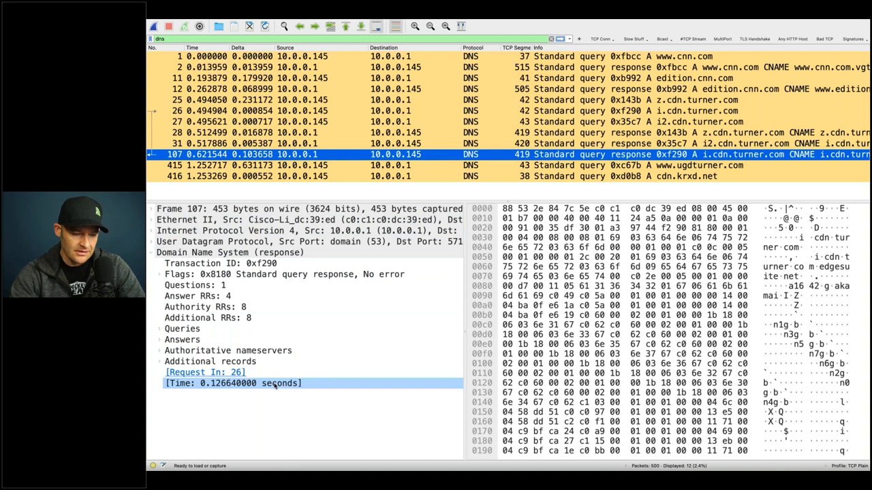
click(274, 386)
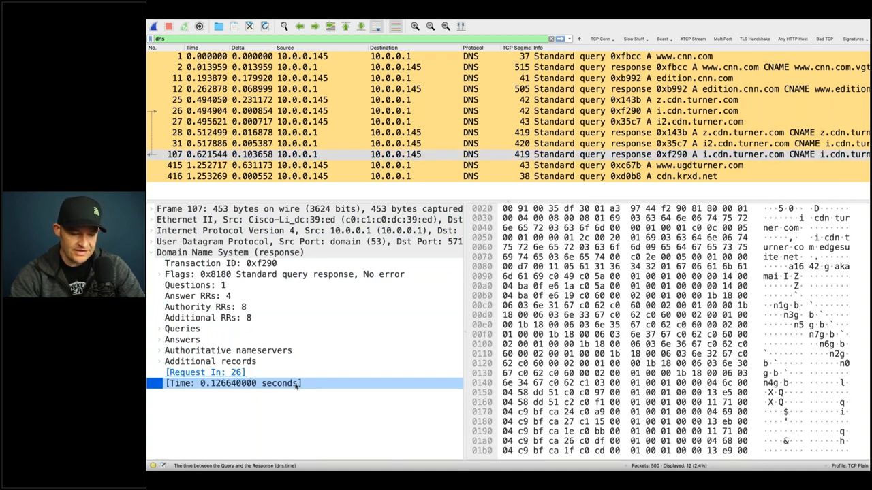
click(335, 407)
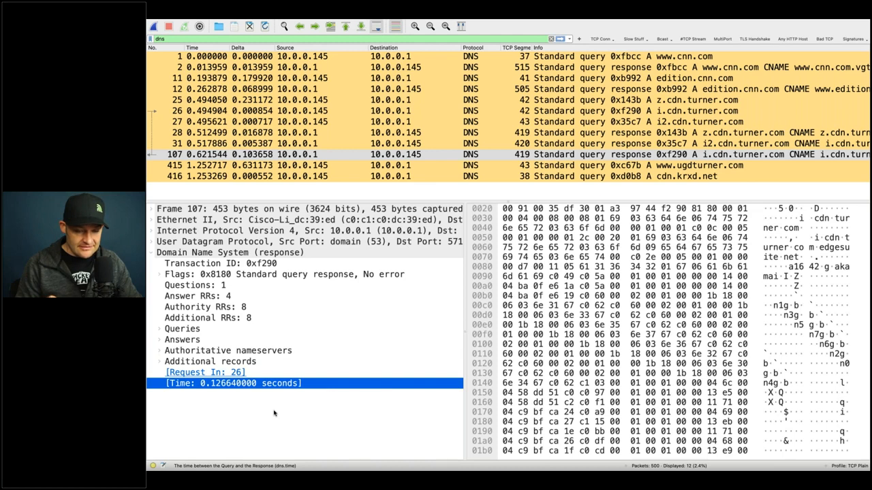
right_click(247, 387)
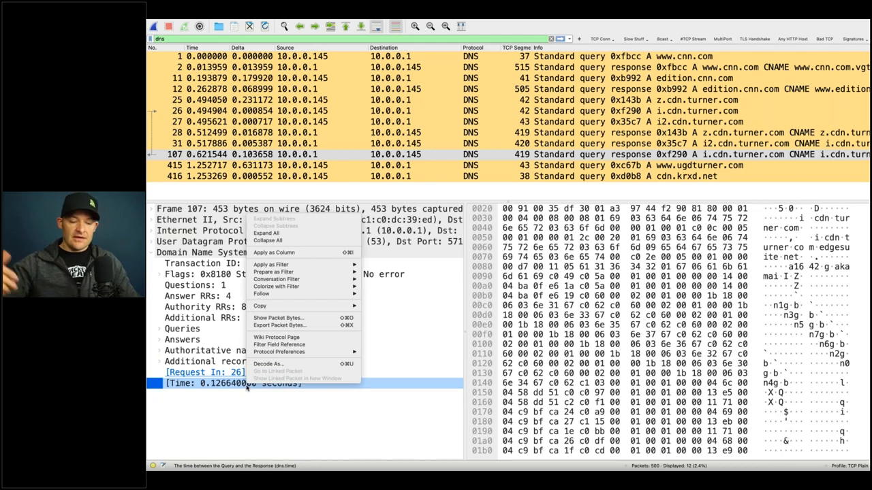
click(373, 388)
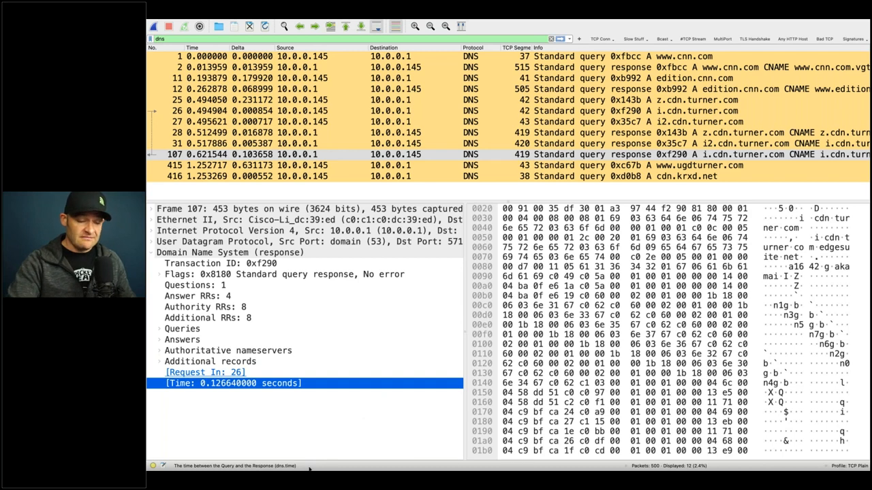
- Check the filter names of other DNS response fields, including Transaction ID, Flags, the RR counts, Queries and Answers
click(251, 317)
click(248, 298)
click(245, 274)
click(250, 264)
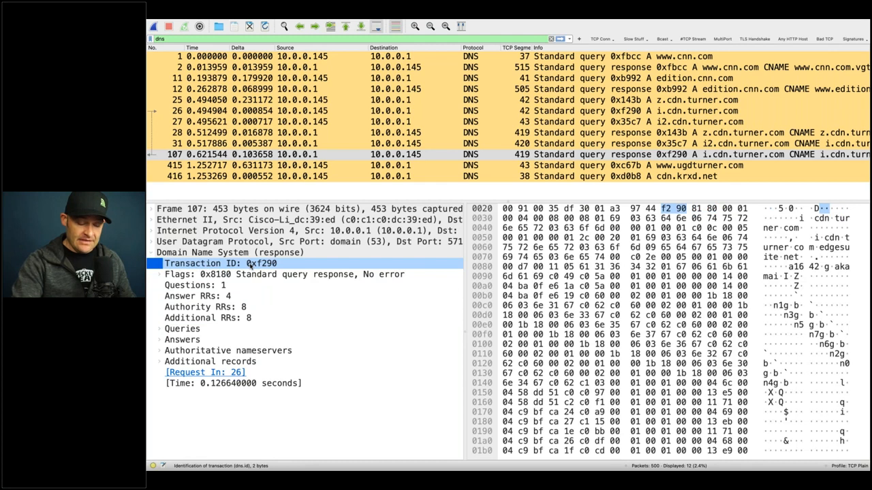
click(241, 308)
click(247, 328)
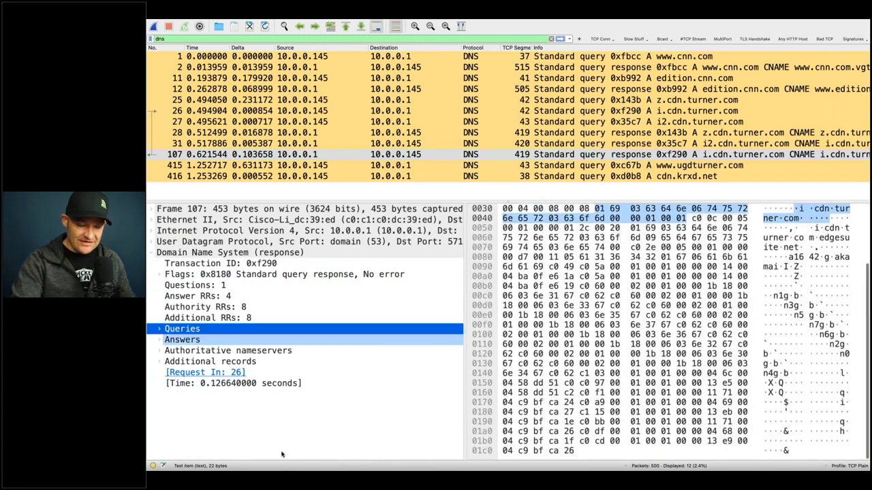
click(282, 339)
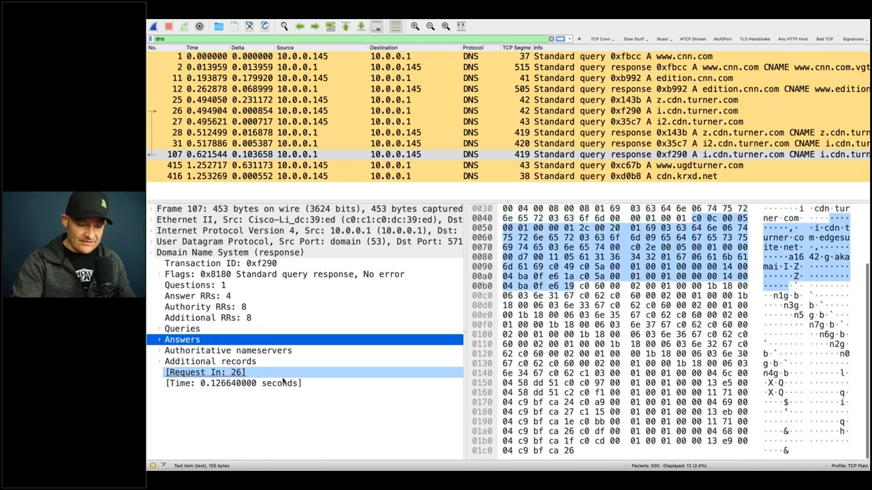
- Expand the i.cdn.turner.com entry under Queries and select its Name field to see its filter name
click(161, 330)
click(167, 339)
click(238, 350)
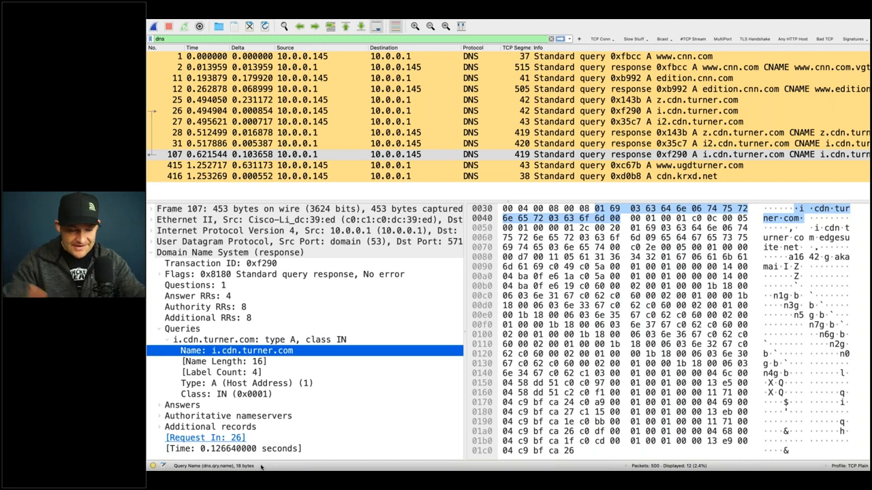
- Apply the DNS response's Time field as the display filter, dns.time == 0.126640000
click(271, 451)
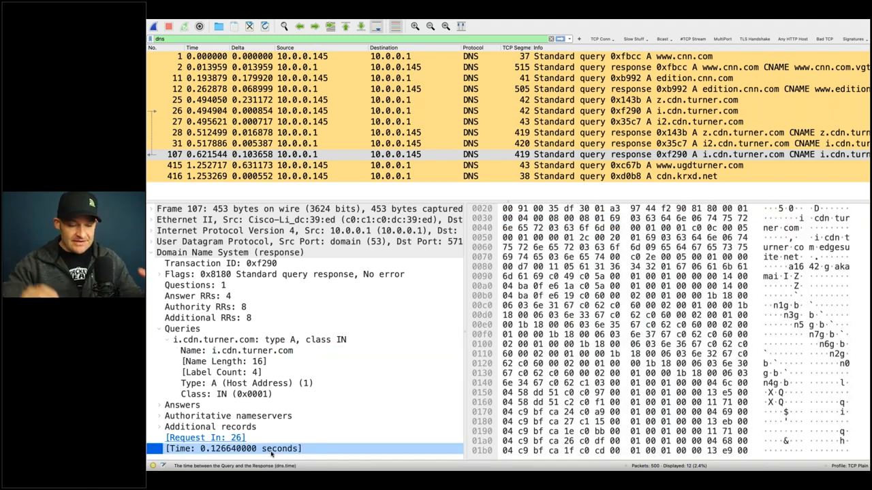
right_click(314, 453)
mouse_move(416, 335)
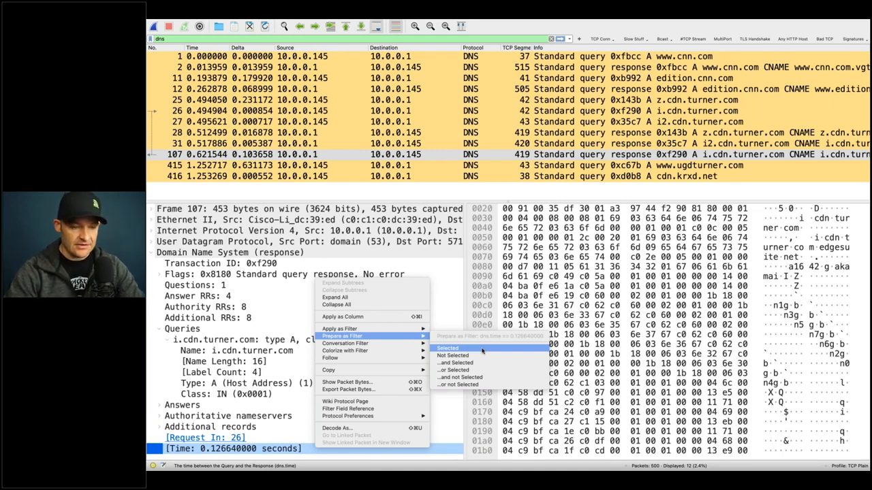
click(304, 450)
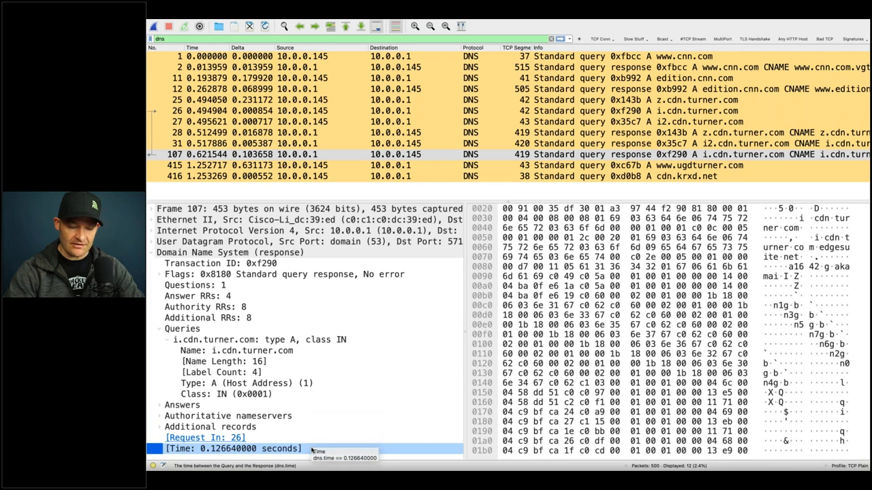
drag(227, 66, 191, 41)
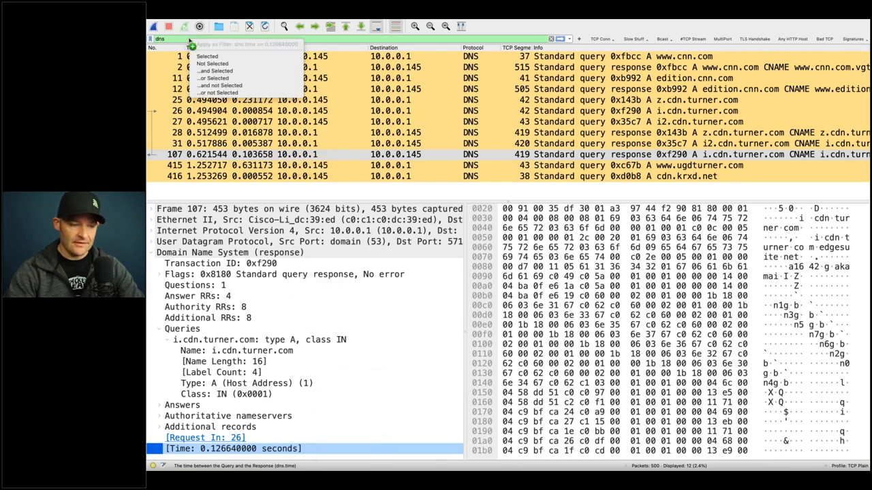
click(208, 56)
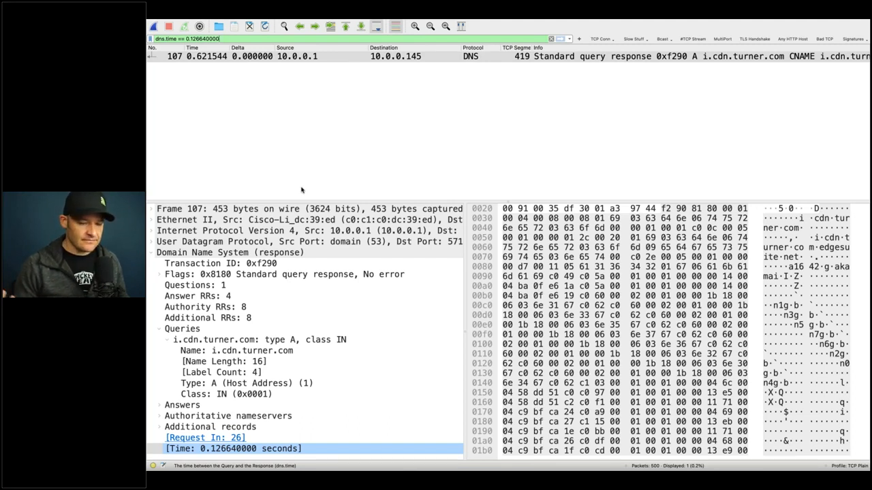
- Change the display filter to dns.time > 0.05 and apply it
key(BackSpace)
key(BackSpace)
key(BackSpace)
key(BackSpace)
key(BackSpace)
key(BackSpace)
key(BackSpace)
key(BackSpace)
key(BackSpace)
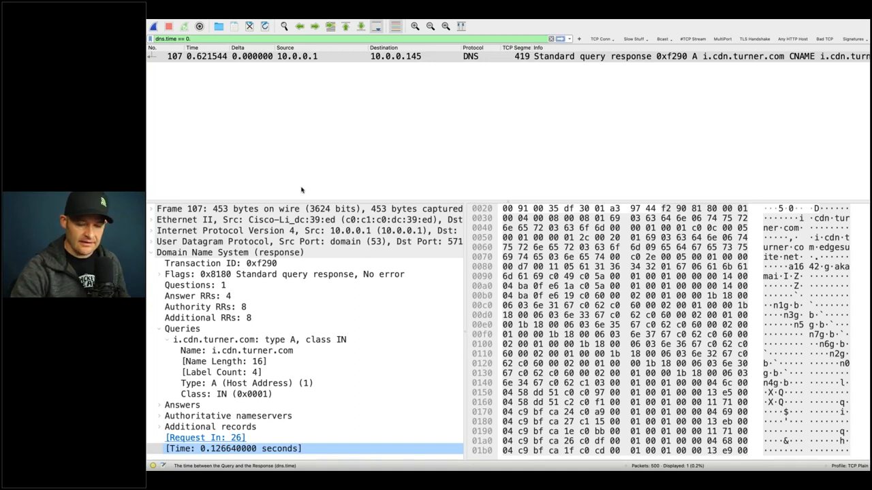
text(05)
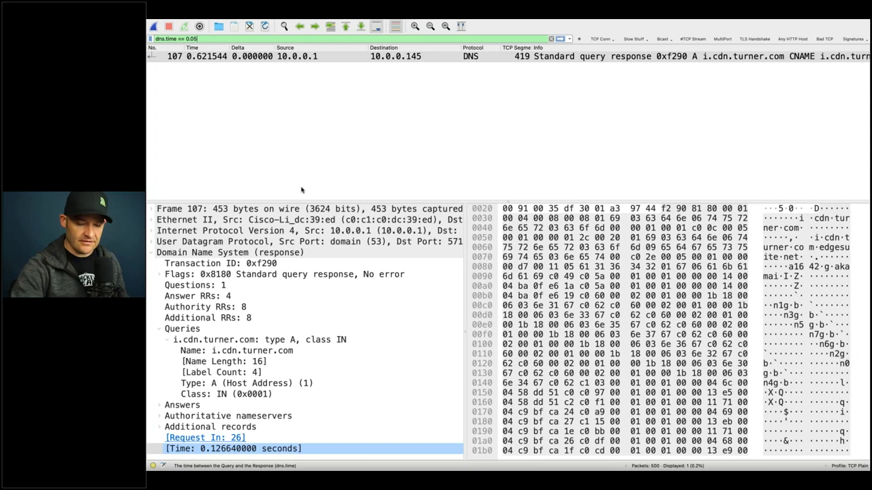
text(0)
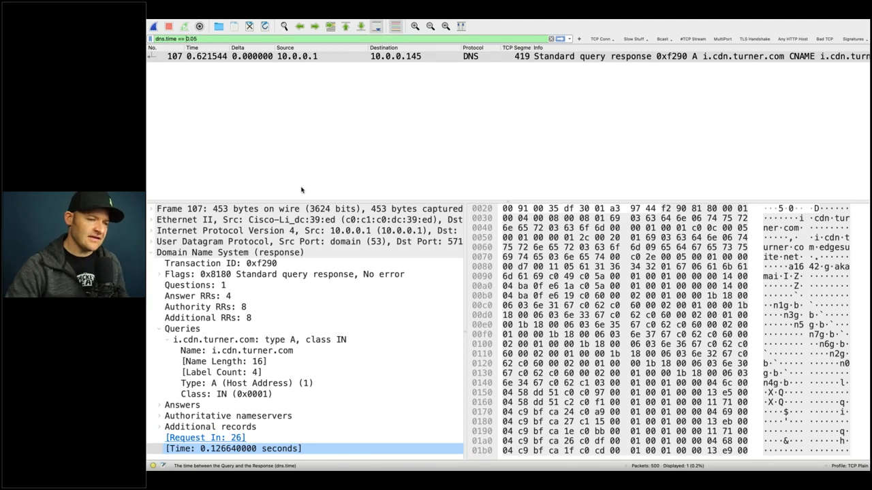
key(BackSpace)
key(BackSpace)
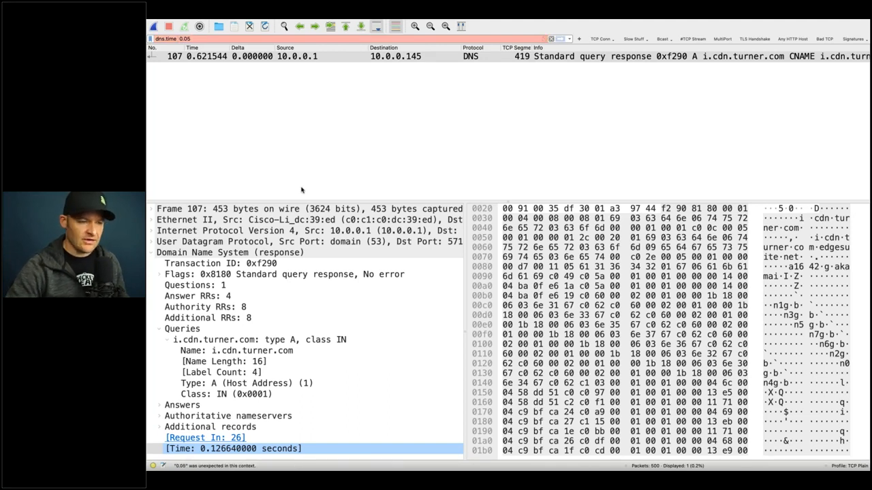
text(>)
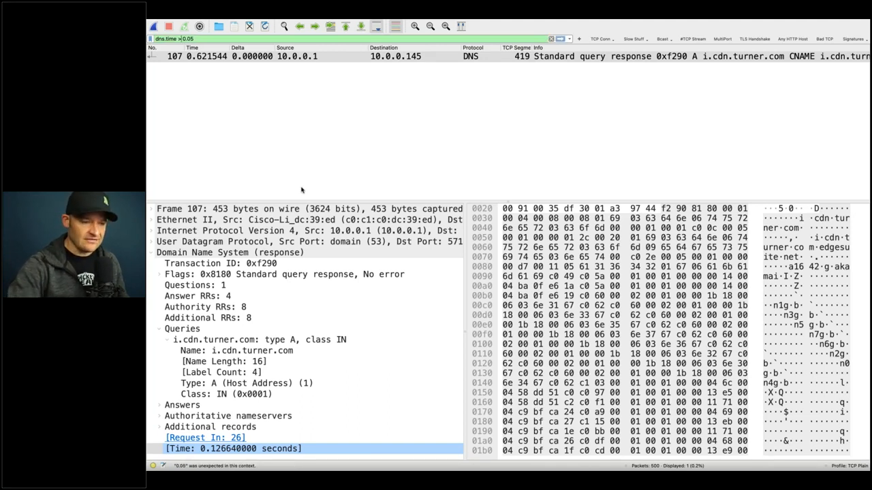
key(Return)
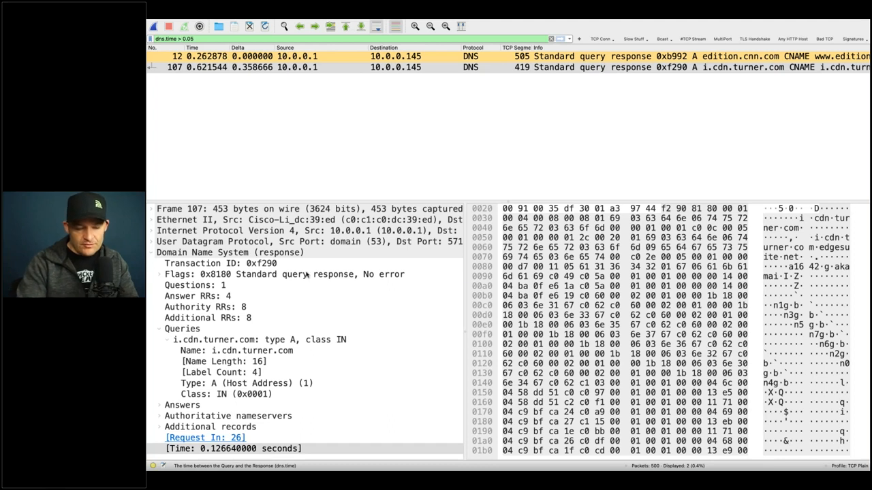
click(316, 385)
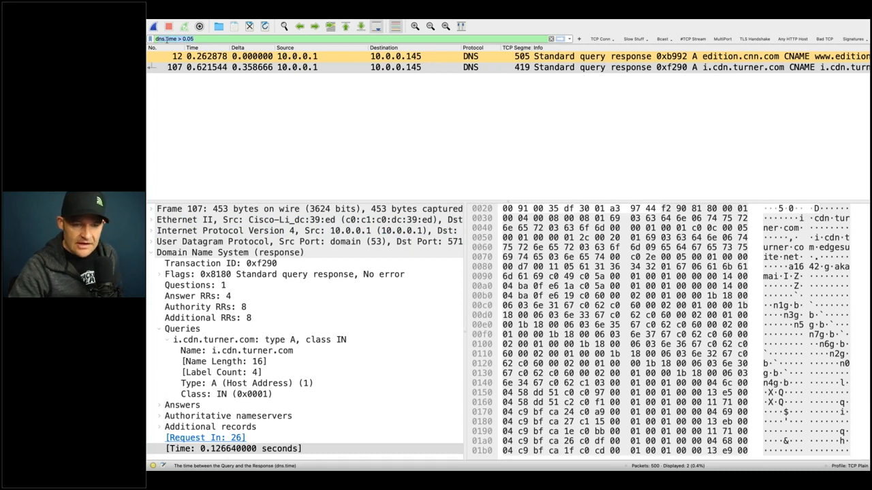
- Save the current dns.time > 0.05 expression as a filter button labelled Slow DNS
click(579, 40)
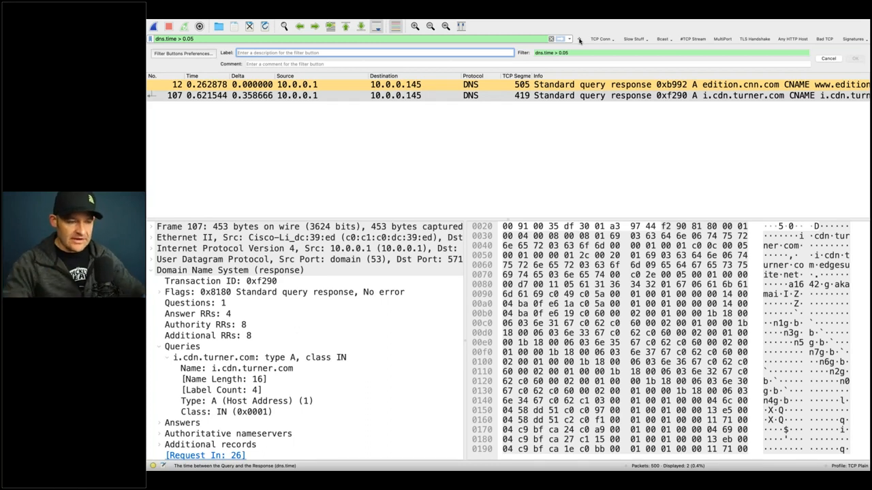
text(Slow DNS)
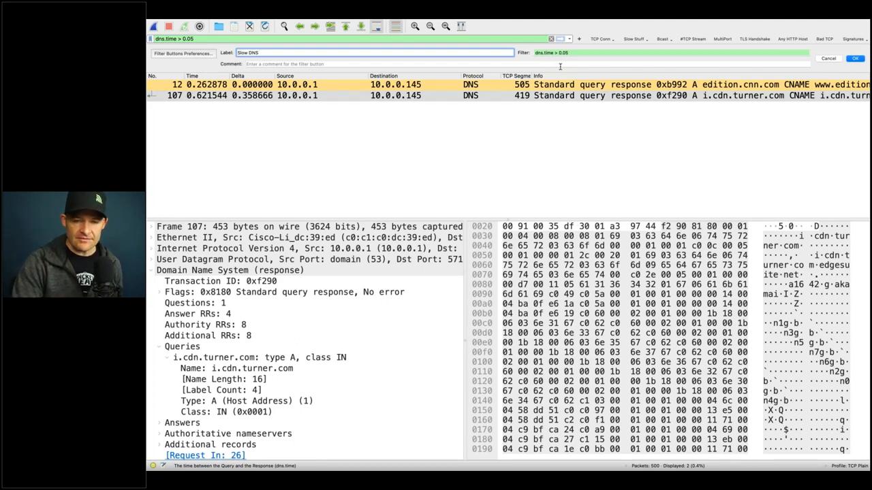
click(855, 59)
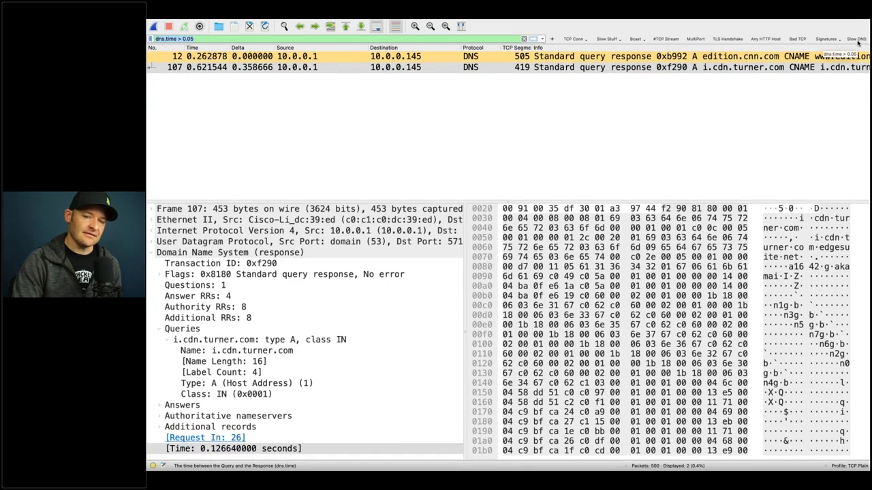
- Clear the display filter, test the saved Slow DNS filter on the full capture, and clear it again
click(524, 38)
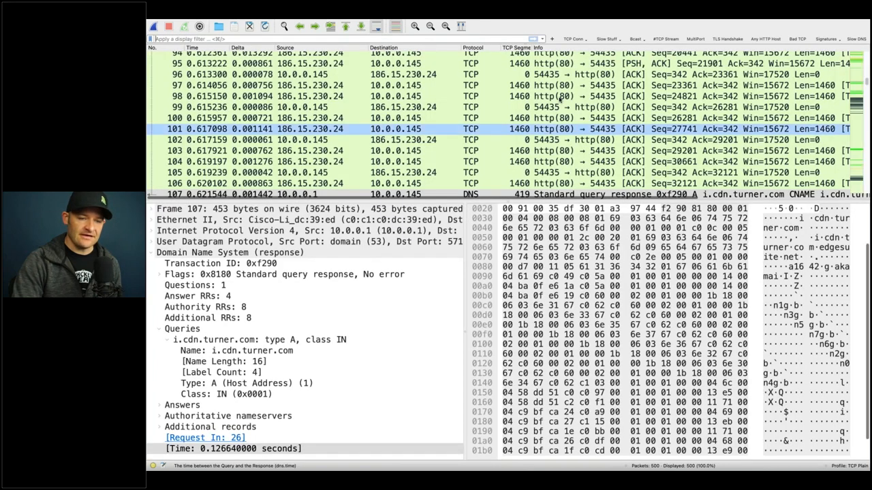
scroll(543, 114, up, 20)
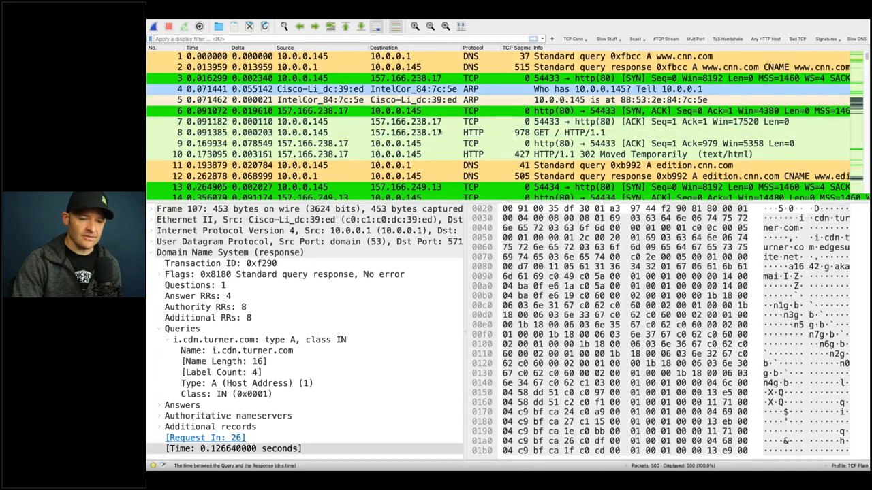
click(857, 40)
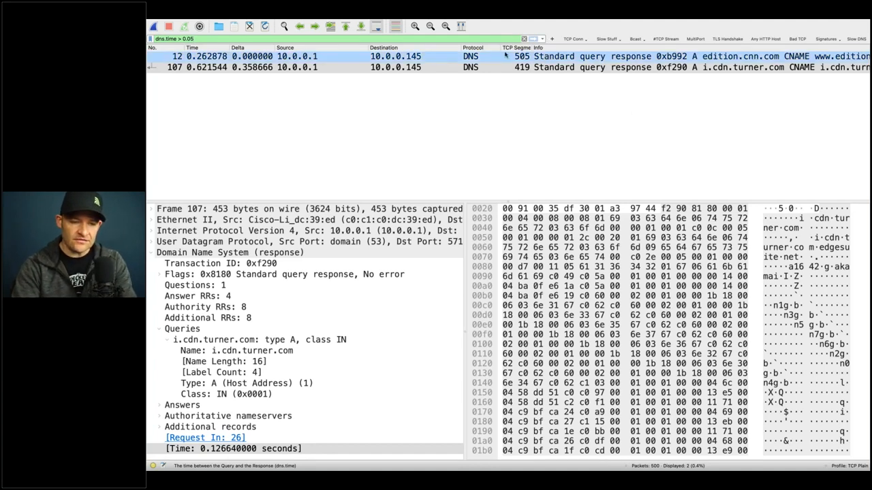
click(523, 39)
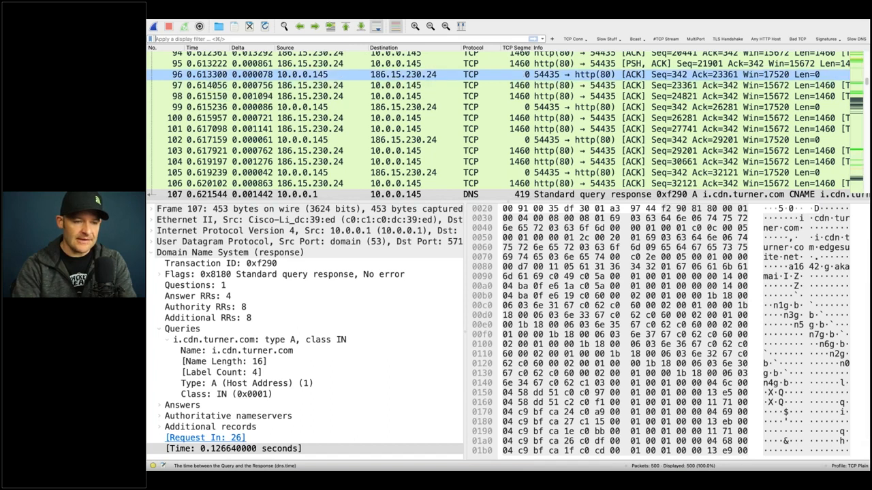
click(346, 28)
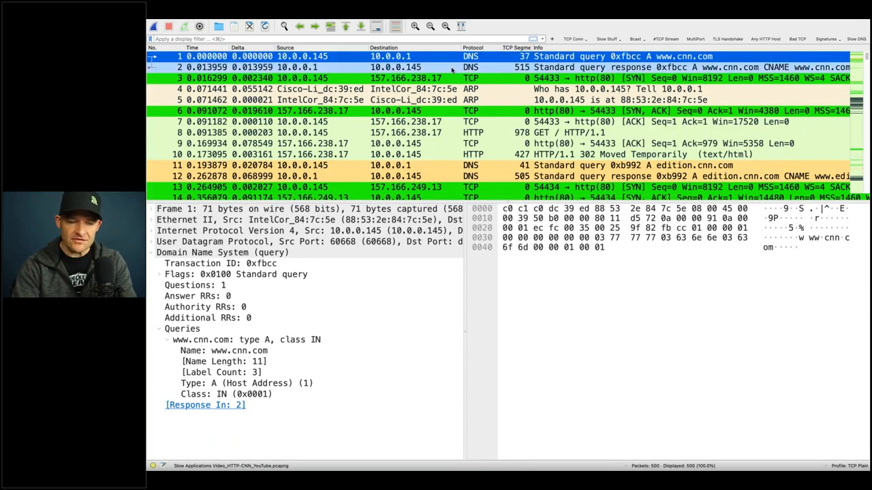
click(452, 68)
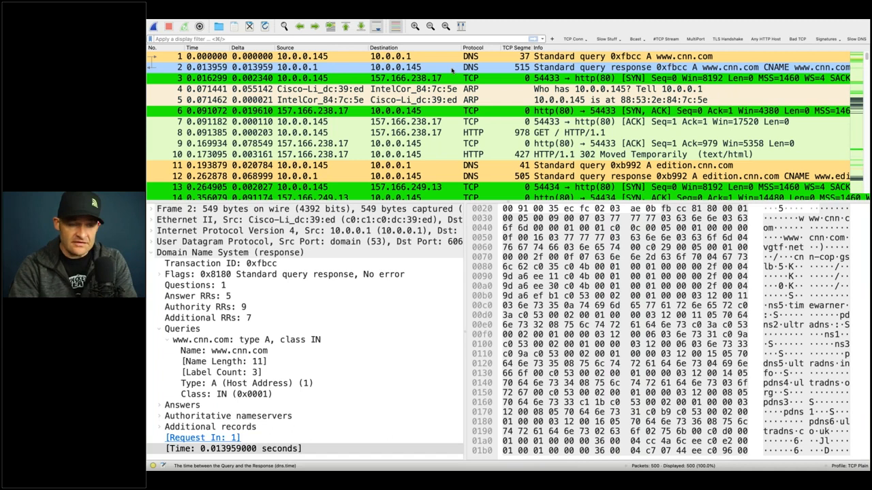
click(451, 79)
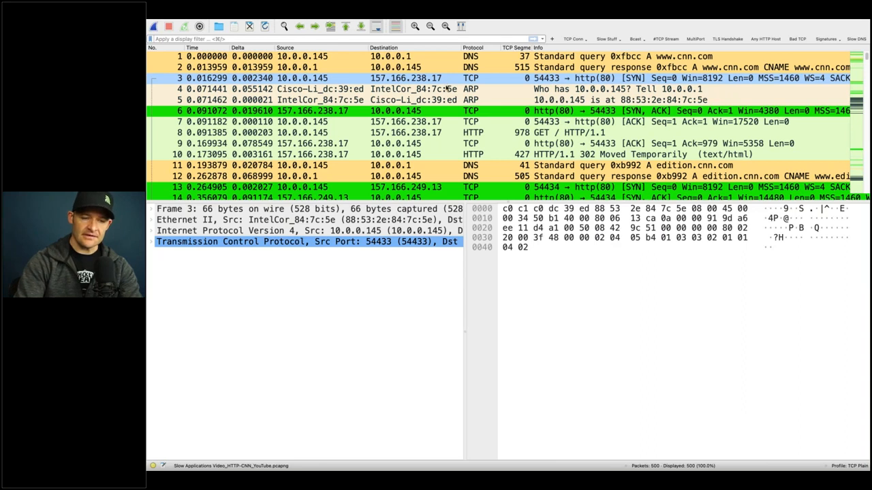
click(445, 80)
- Examine the ARP request for 10.0.0.145 in packet 4 and the ARP reply in packet 5
click(449, 89)
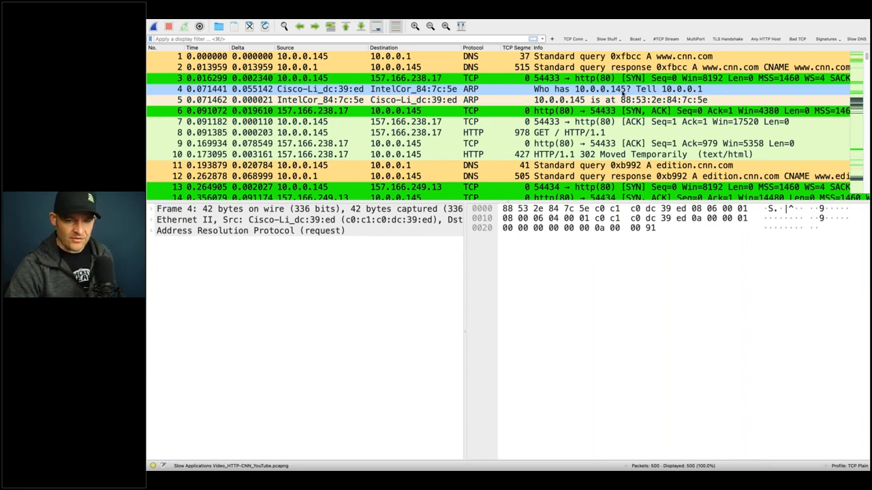
click(353, 88)
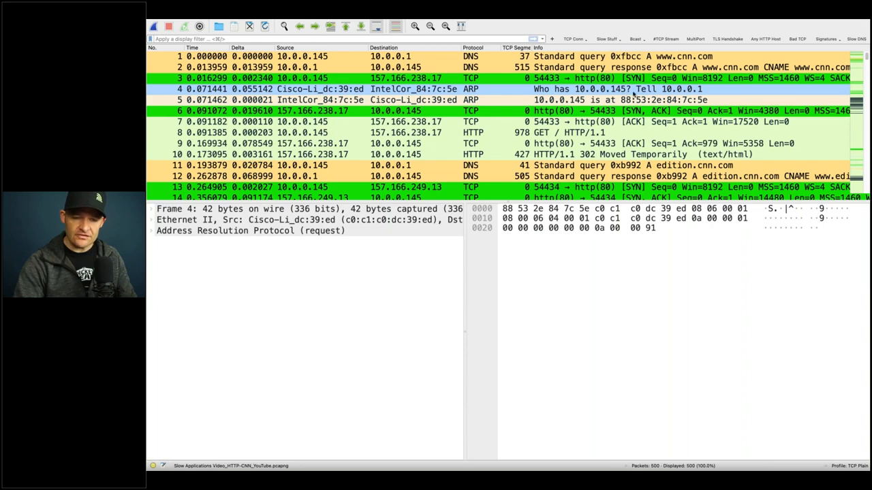
click(584, 101)
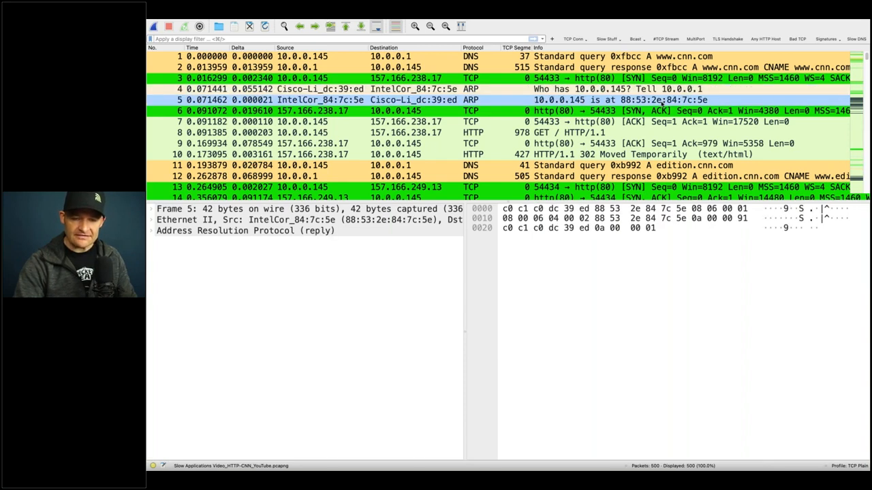
- Expand the Ethernet II header of the SYN, ACK in packet 6, widen the packet details, and inspect its source and destination addresses
click(488, 112)
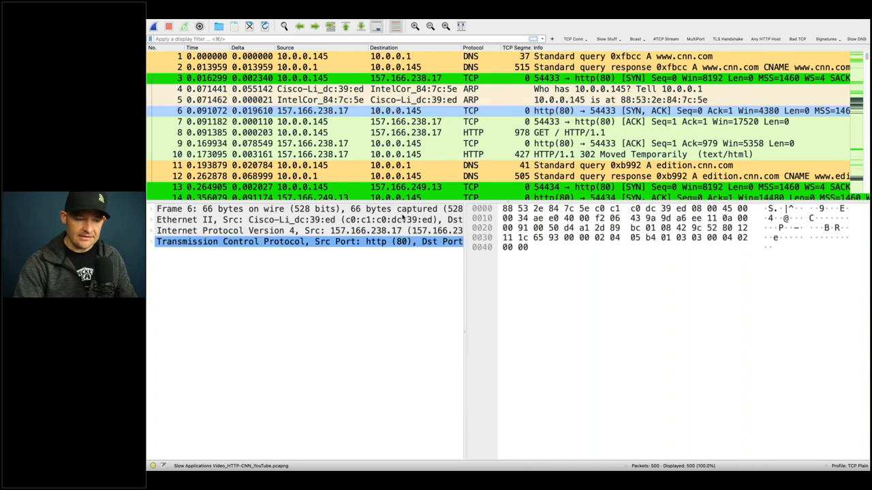
click(152, 220)
drag(463, 296, 552, 291)
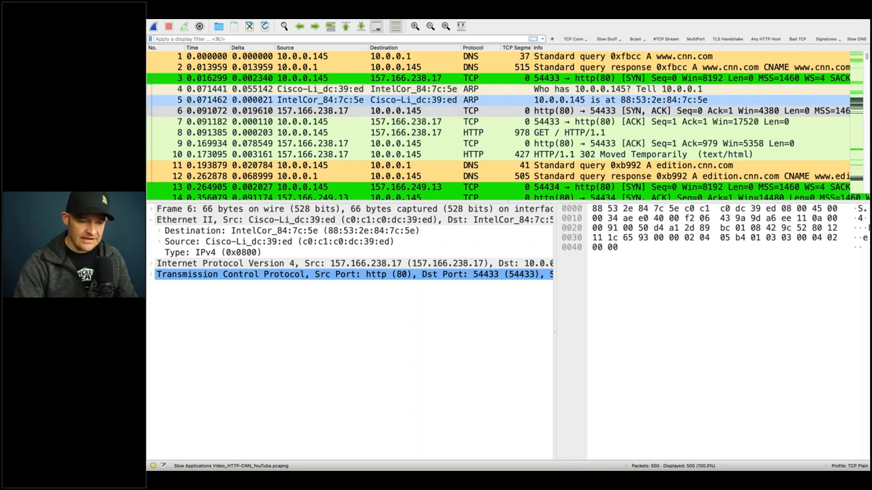
click(344, 242)
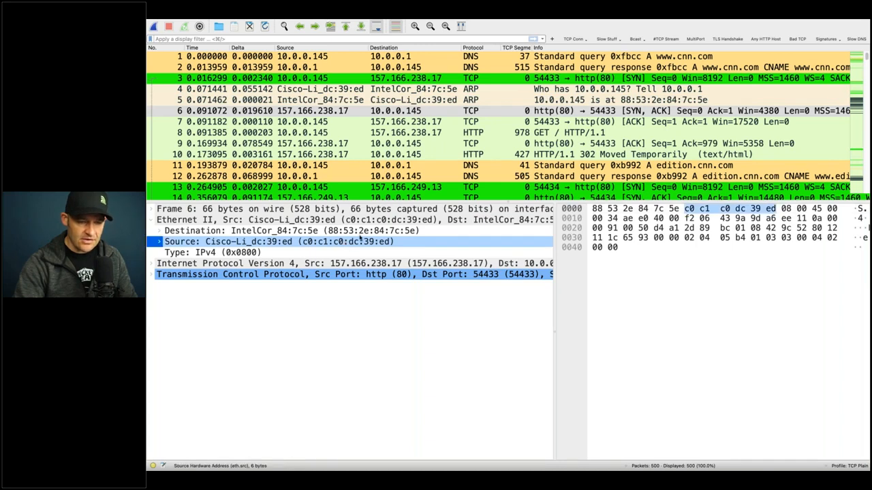
click(363, 233)
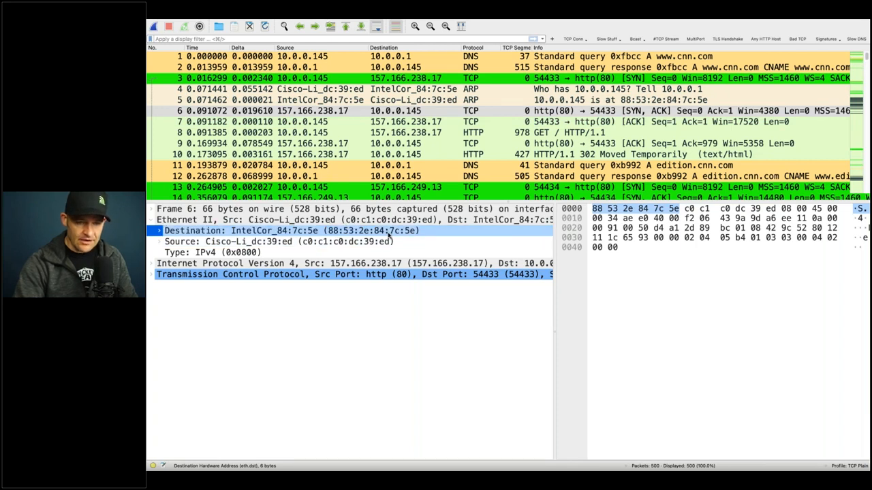
click(446, 114)
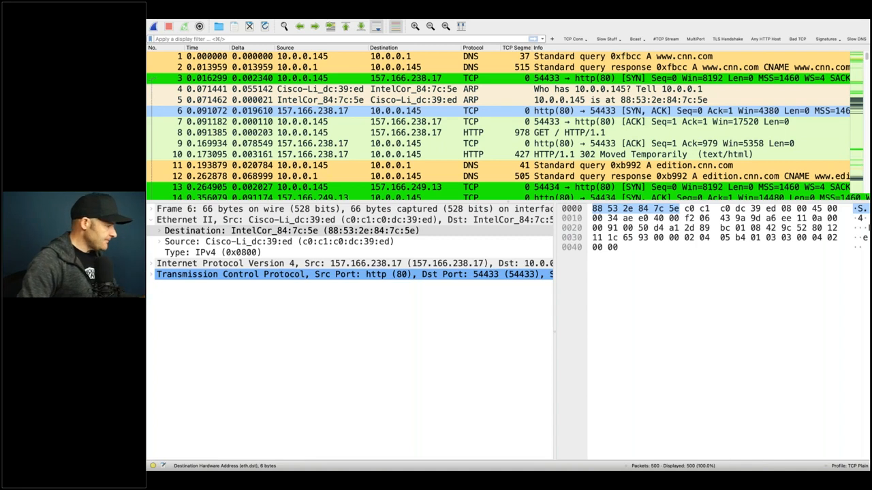
click(280, 112)
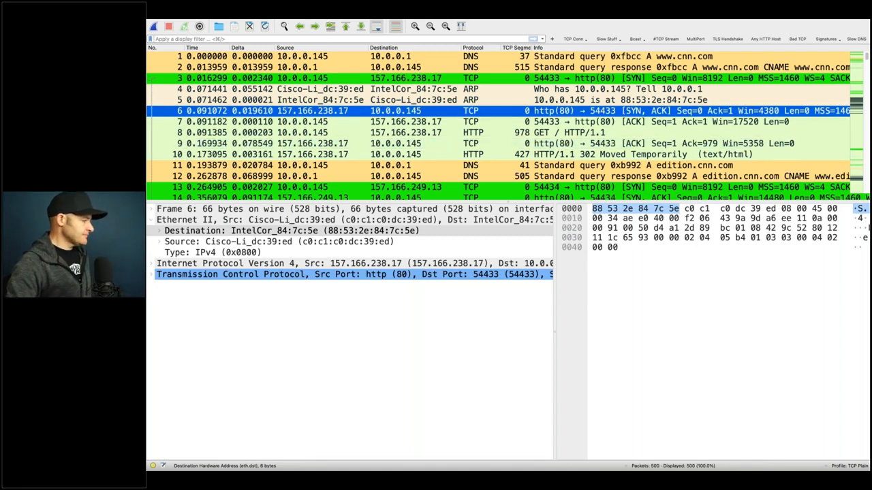
key(Tab)
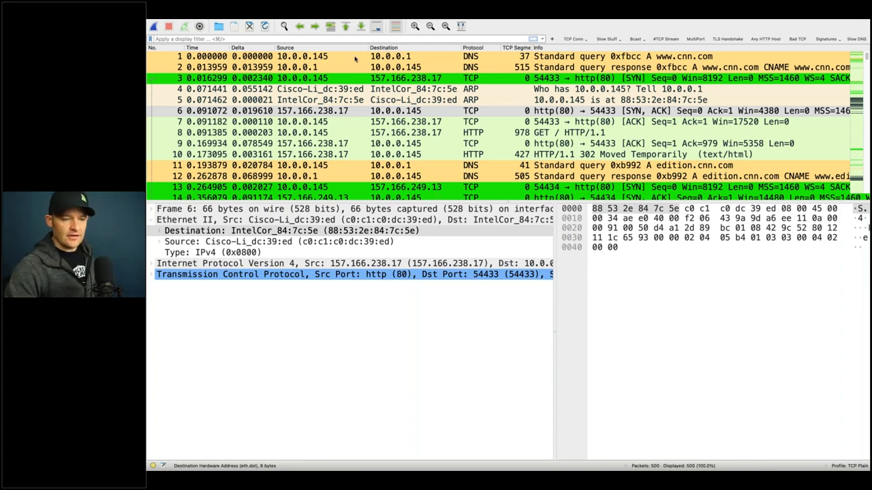
- Select packet 1 and open the preferences at the list of saved filter buttons
click(324, 55)
click(182, 23)
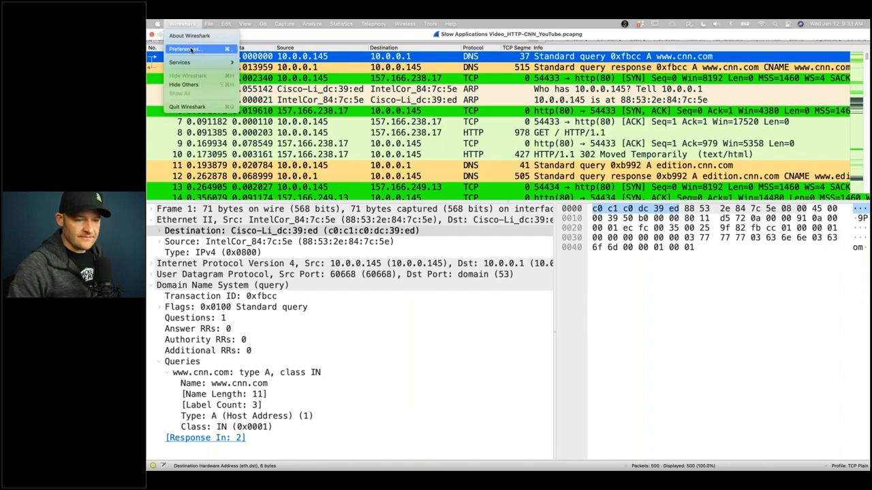
click(192, 49)
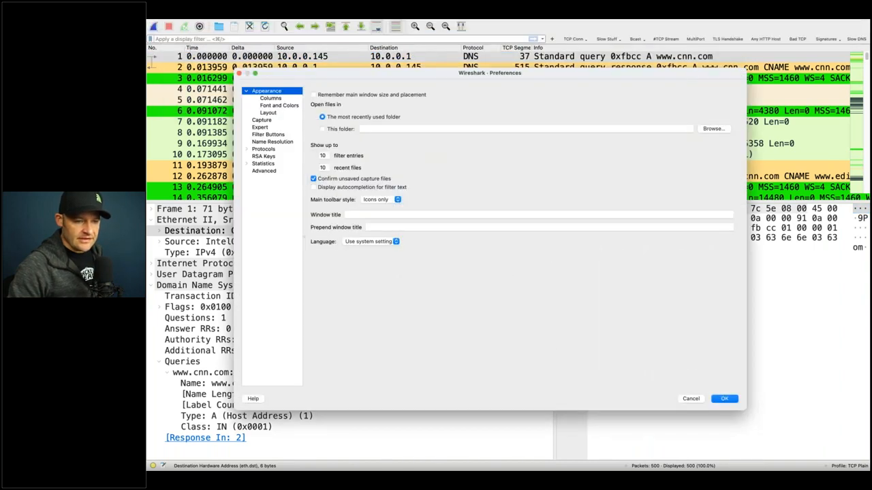
mouse_move(187, 29)
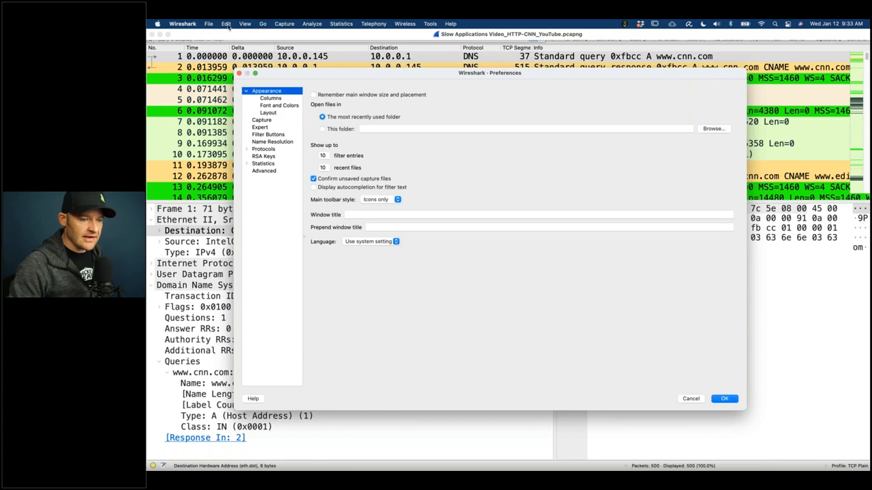
click(272, 136)
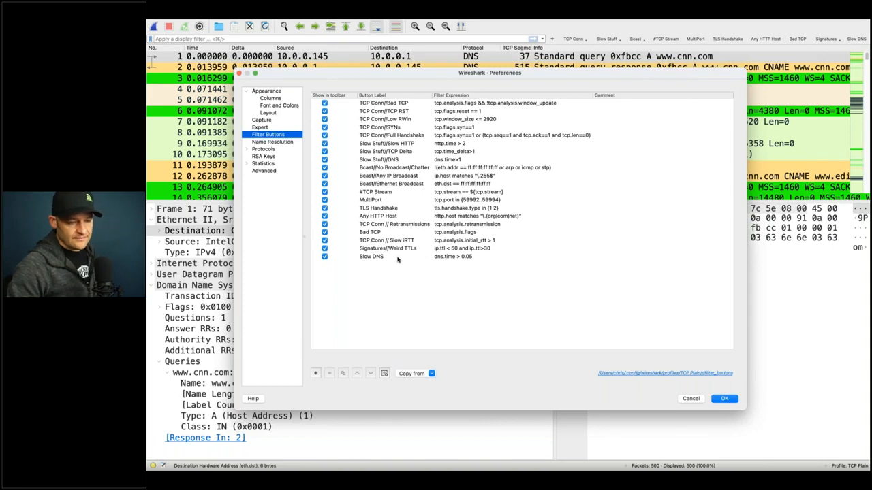
- Select the Slow DNS filter button entry, remove it from the list, and discard the preference changes
click(397, 259)
click(466, 261)
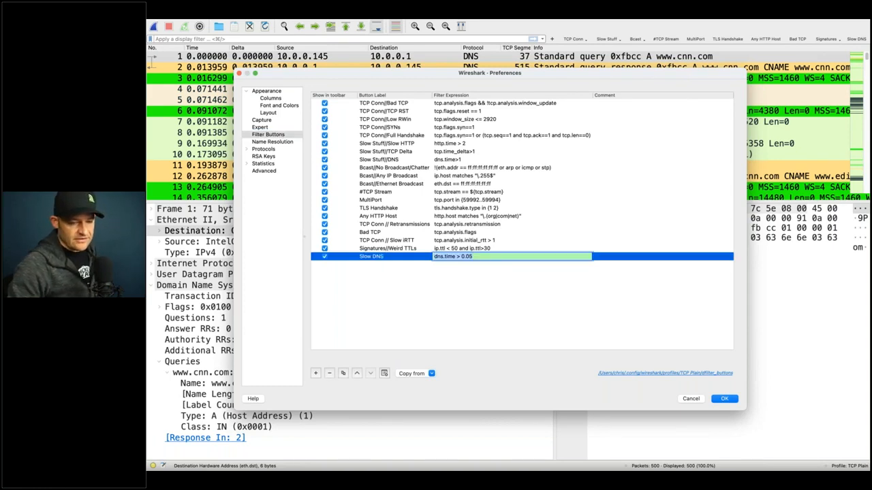
key(Tab)
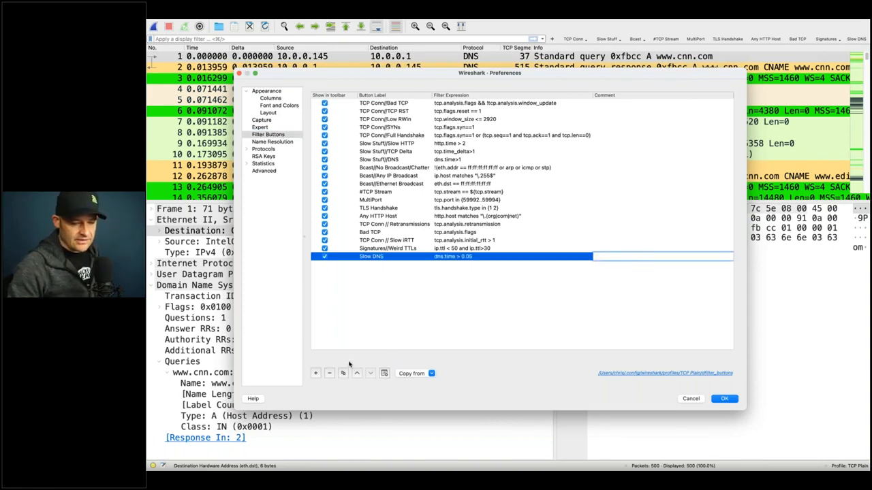
click(329, 374)
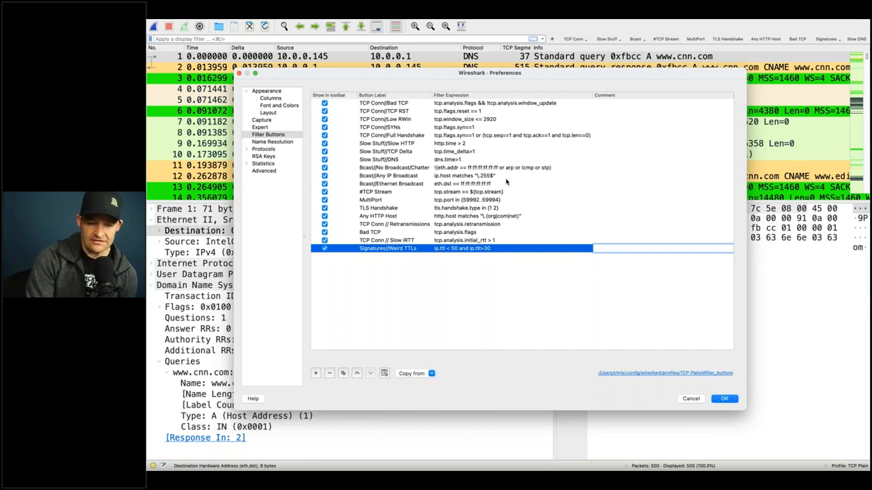
click(690, 399)
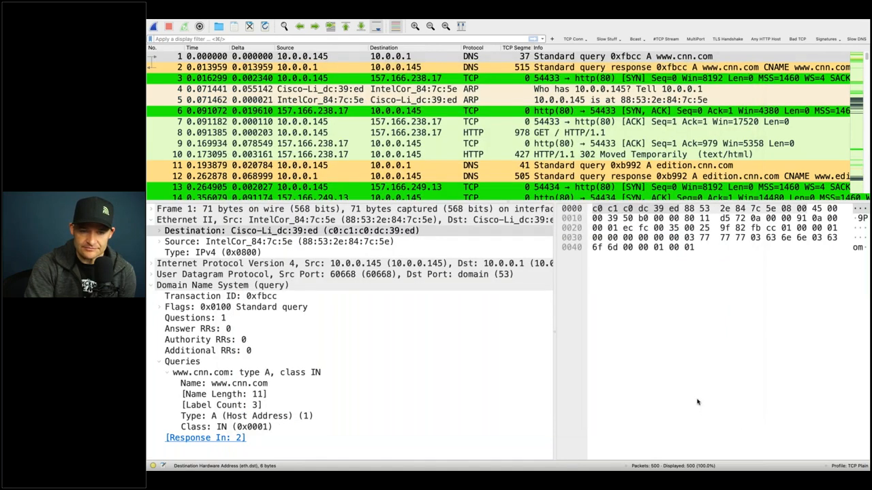
- Review the saved filters grouped under the TCP Conn, Slow Stuff and Bcast filter buttons
click(587, 42)
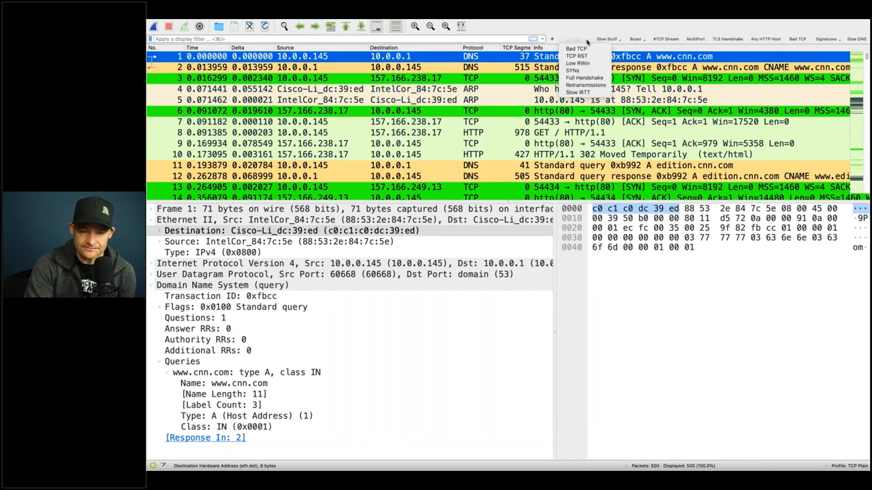
click(583, 30)
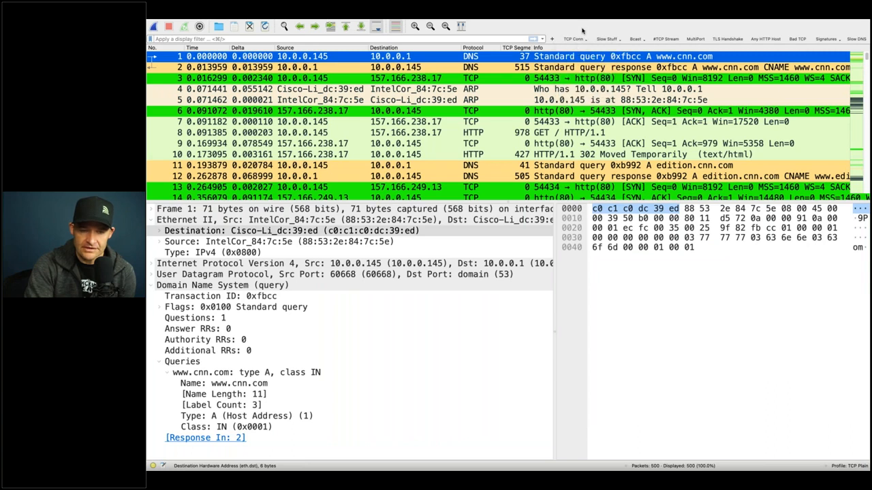
click(583, 42)
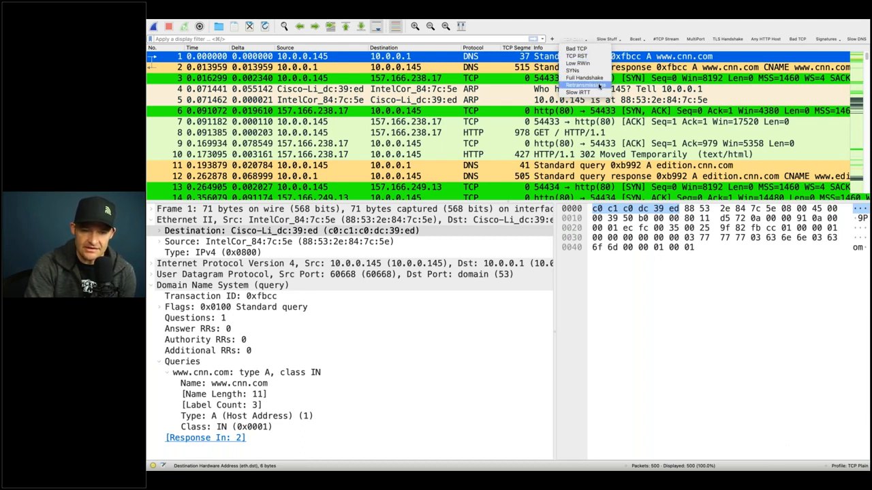
click(606, 38)
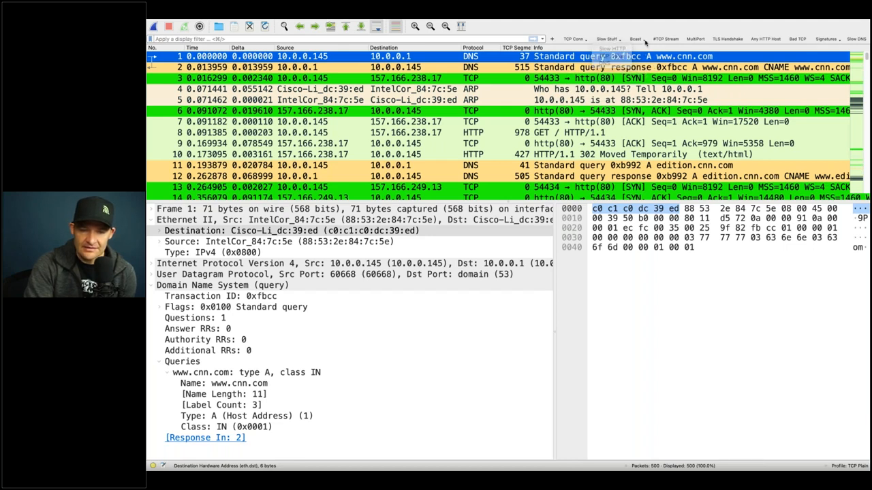
click(643, 39)
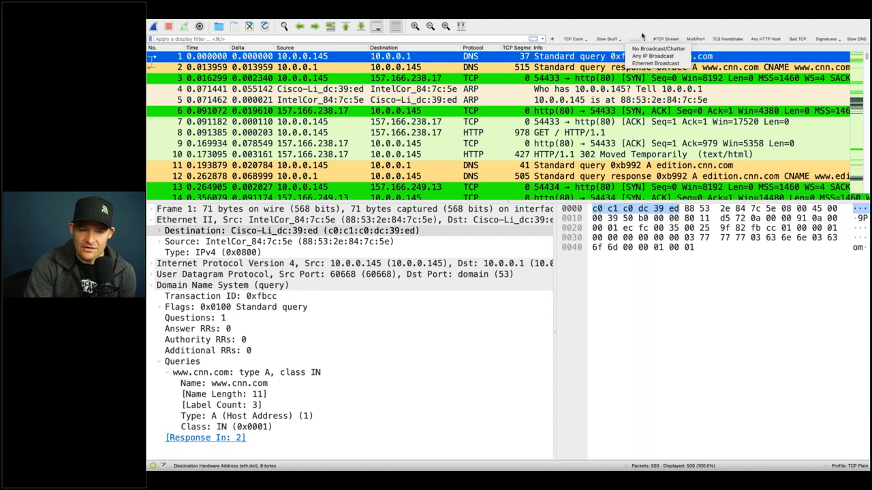
click(640, 28)
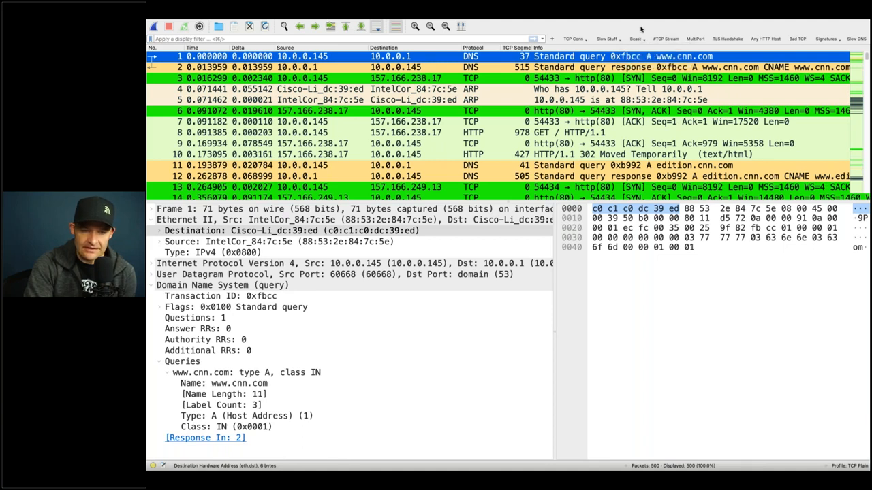
- Open the preferences at the list of filter buttons, review the button labels and filter expressions, and accept the dialog
click(192, 24)
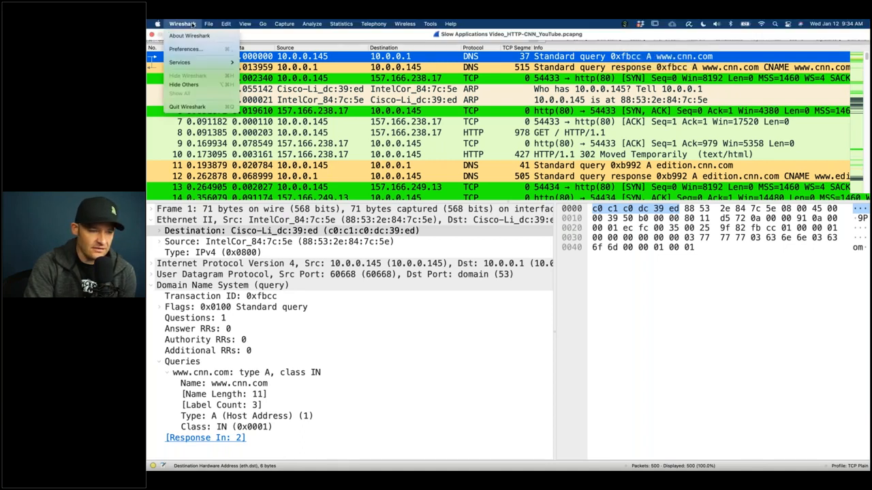
click(191, 49)
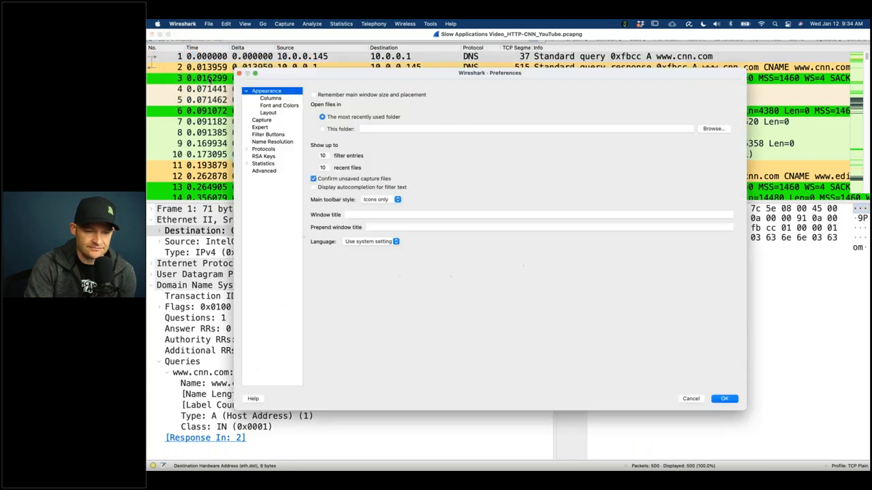
click(282, 135)
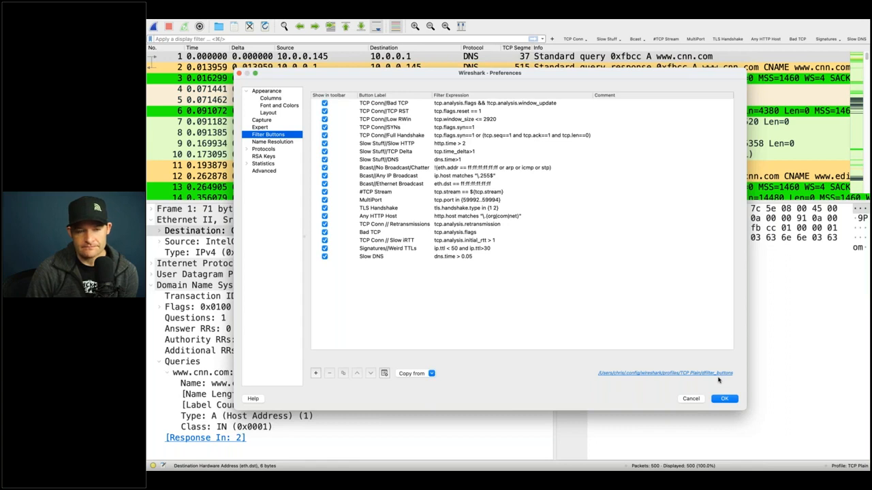
click(726, 399)
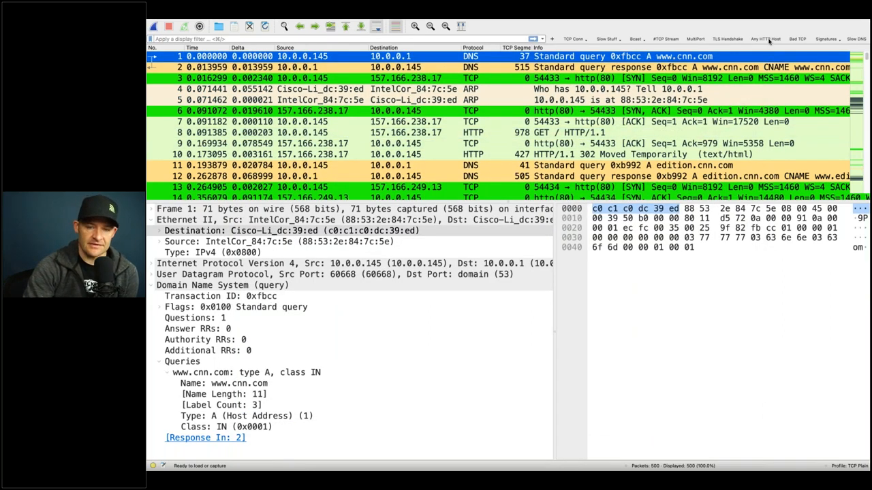
- View the options available for the Any HTTP Host filter button and dismiss them without choosing one
right_click(768, 39)
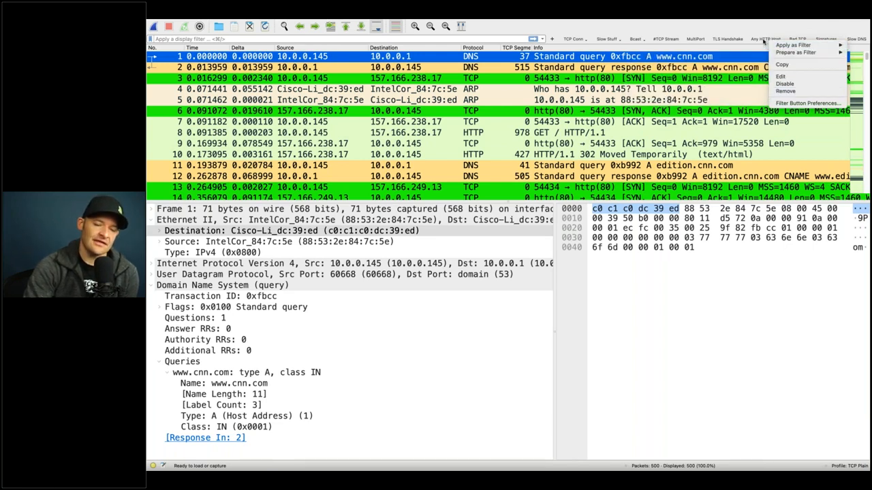
mouse_move(776, 45)
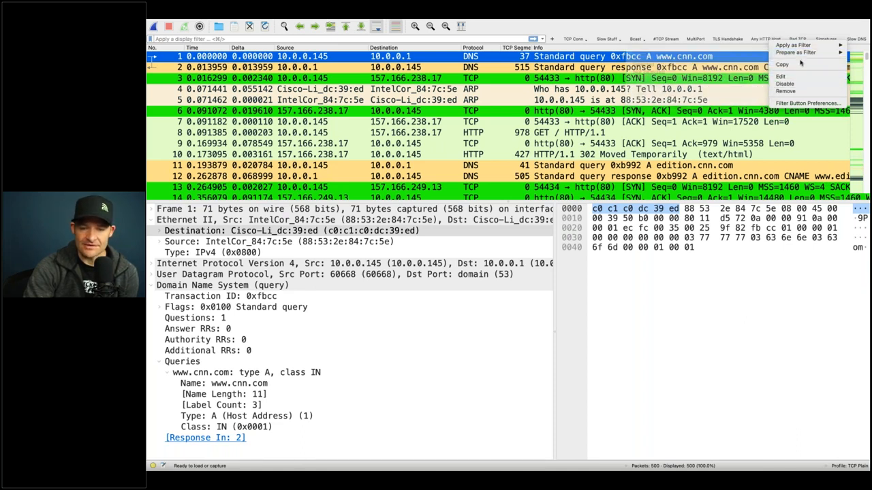
click(778, 27)
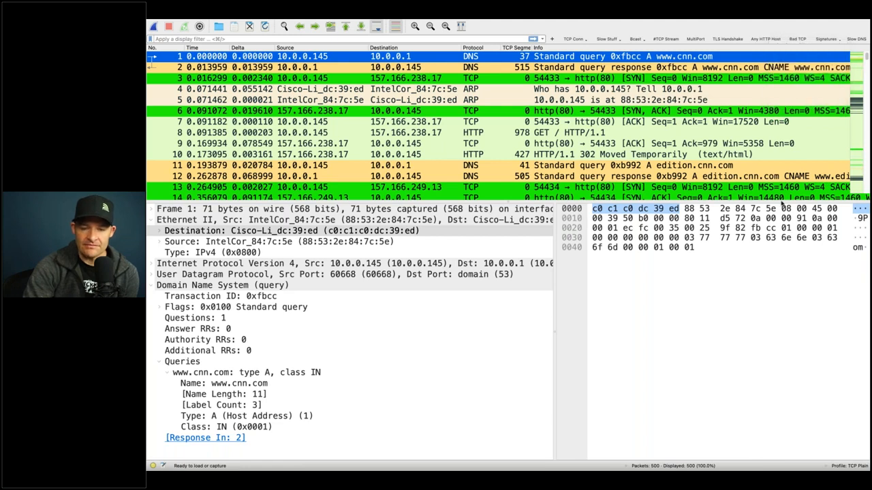
- View the Signatures filter group in the Security profile and return to the TCP Plain profile
click(852, 466)
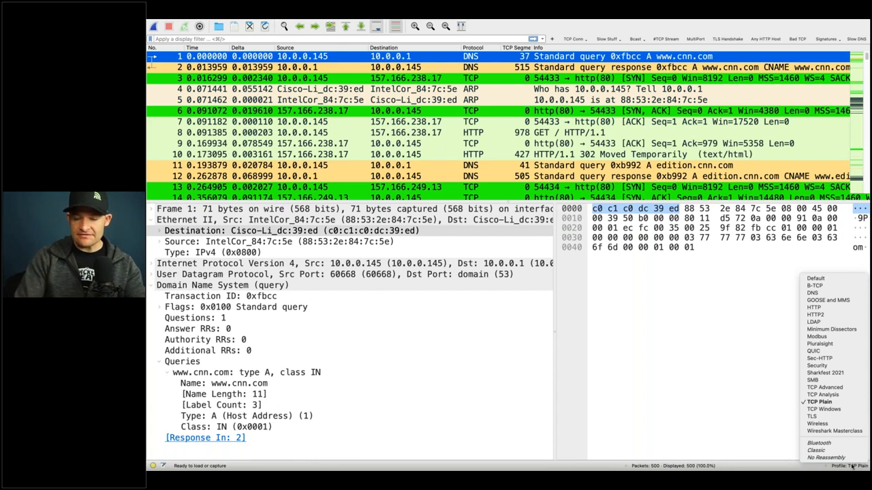
click(861, 366)
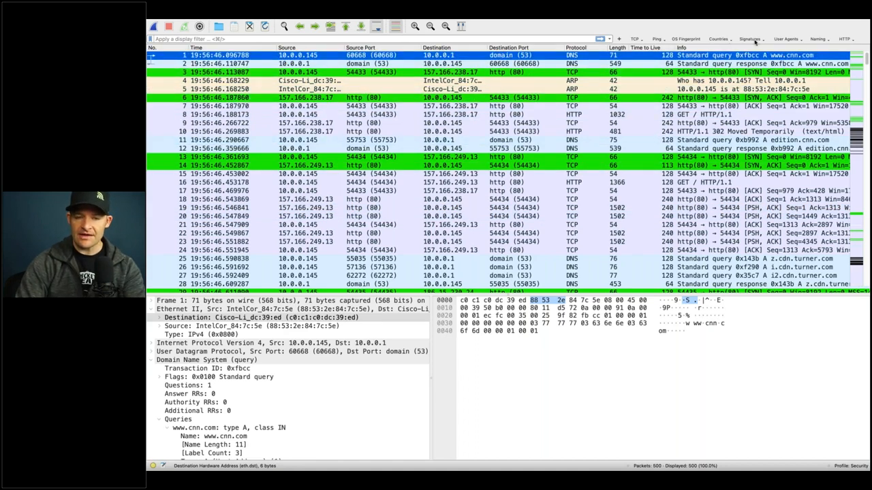
click(757, 39)
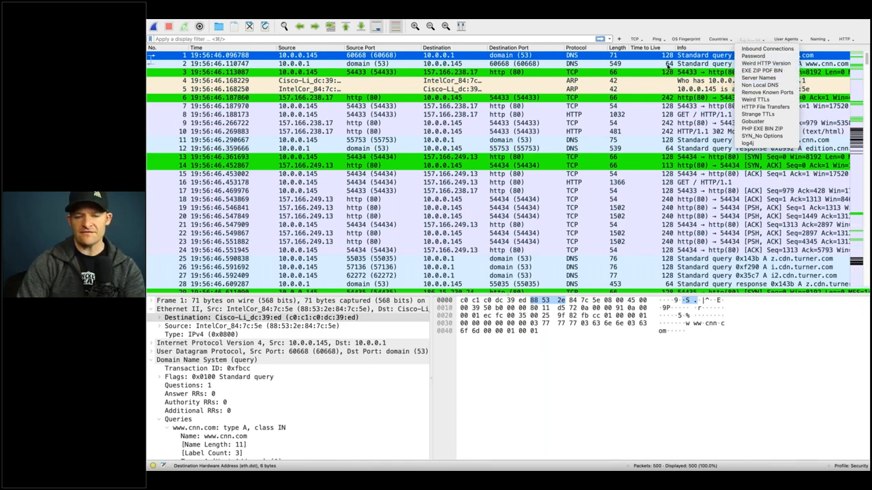
click(659, 59)
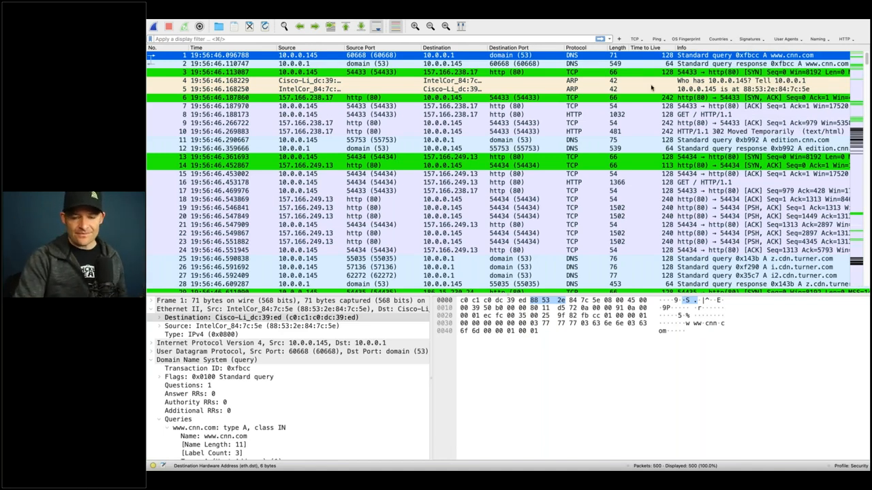
click(852, 465)
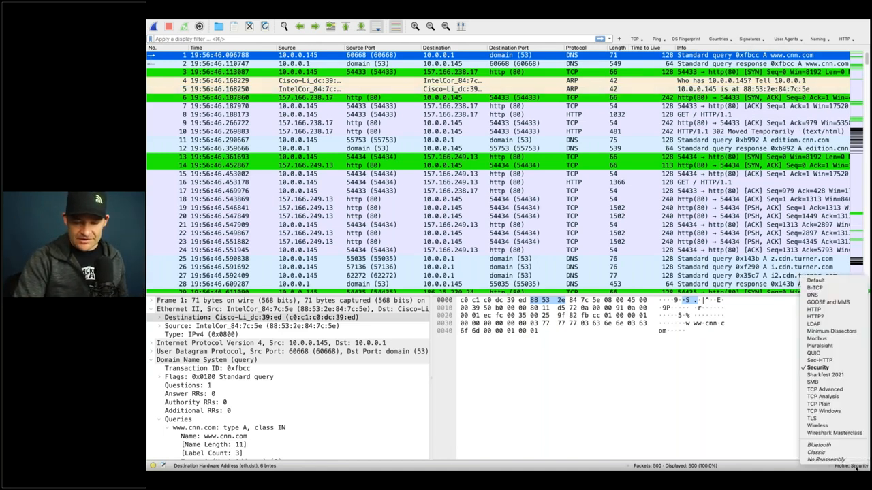
click(832, 406)
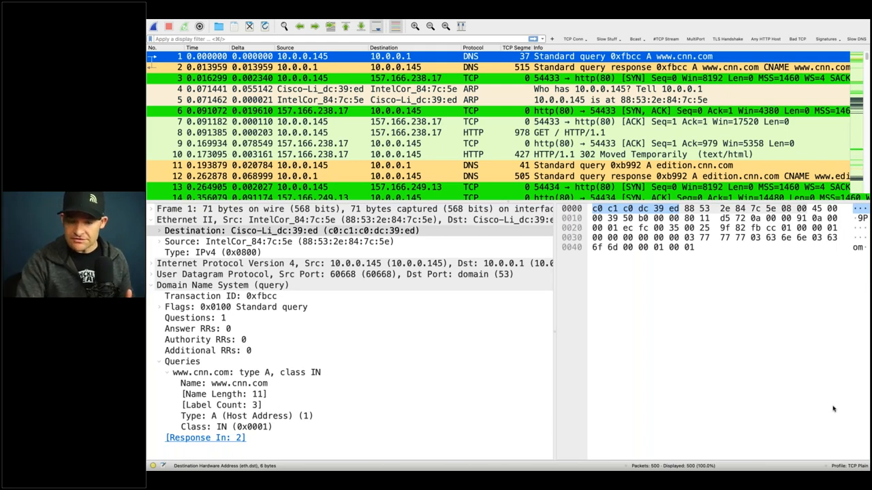
- Inspect the TCP Advanced profile's columns at a smaller text size and return to the TCP Plain profile
click(861, 465)
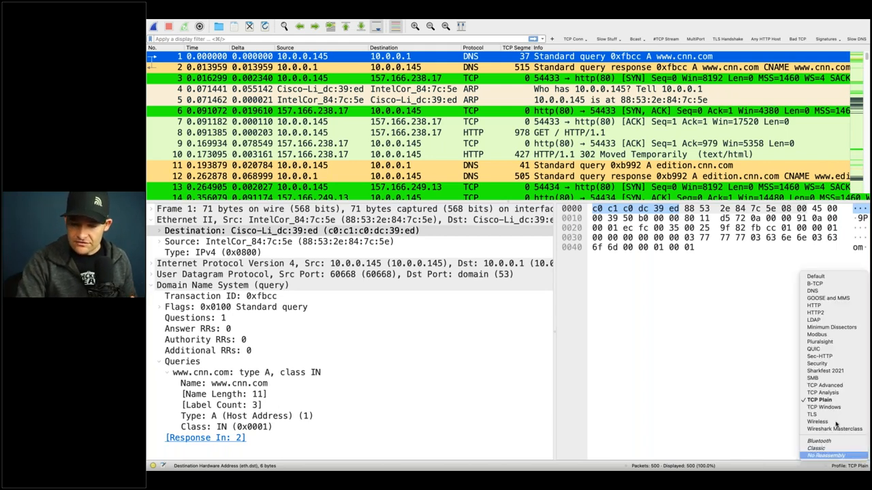
click(839, 387)
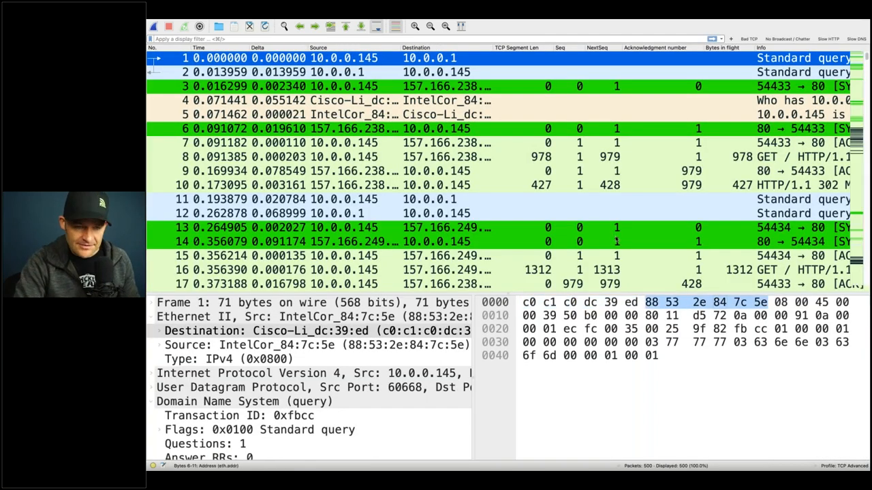
click(431, 26)
click(431, 26)
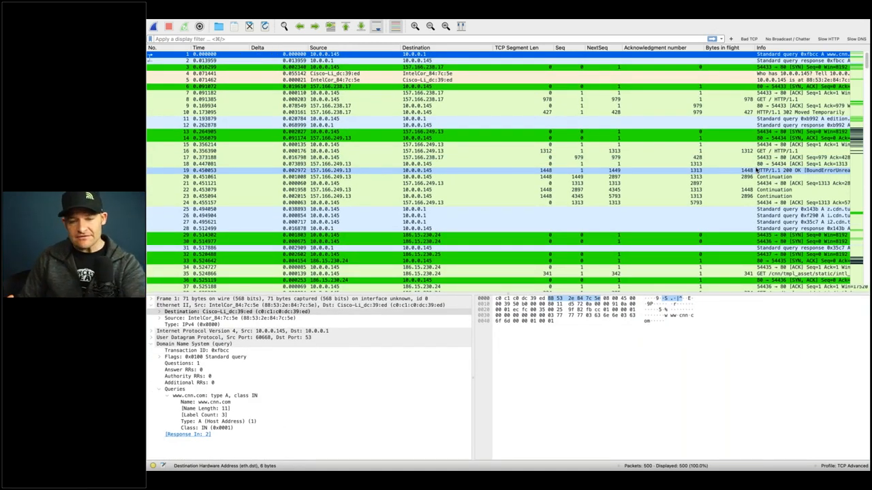
click(854, 466)
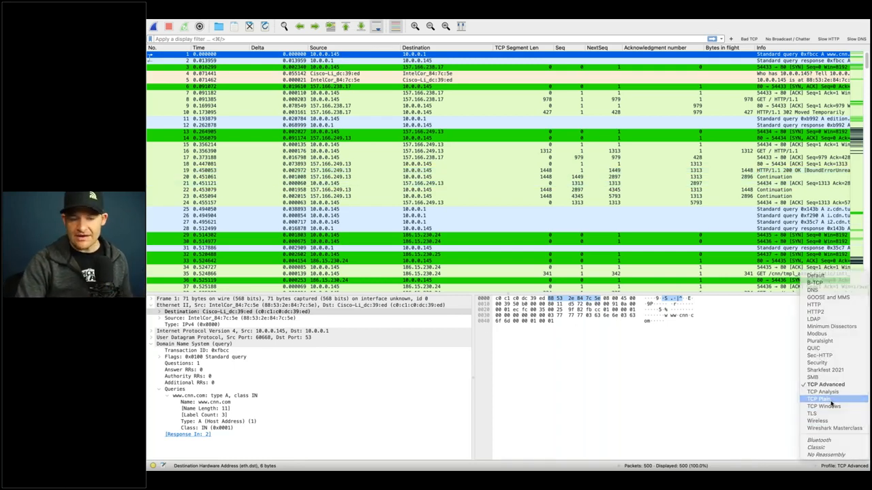
click(830, 405)
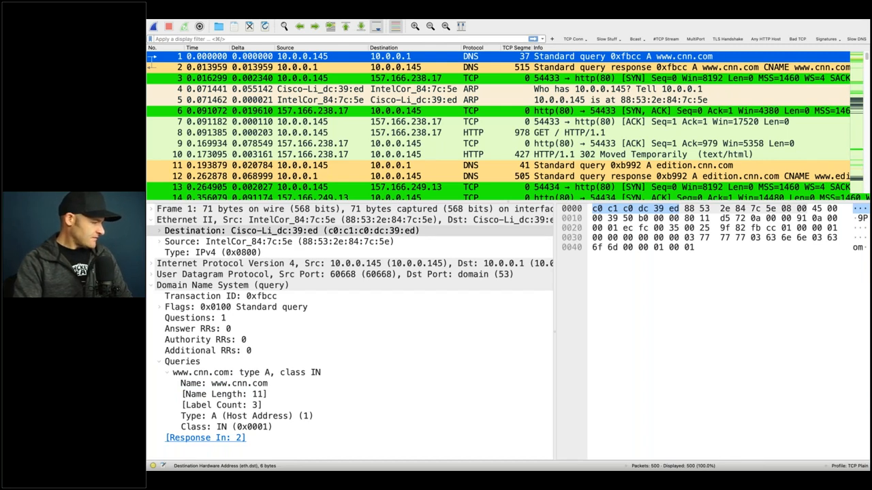
- Inspect the SYN in packet 3 and the ACK in packet 18, adjusting the packet list height to see more packets
key(super+Tab)
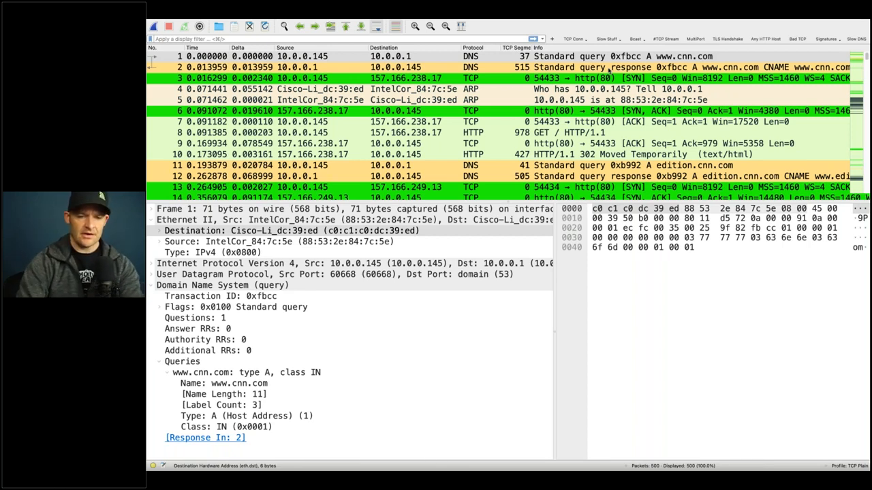
click(558, 80)
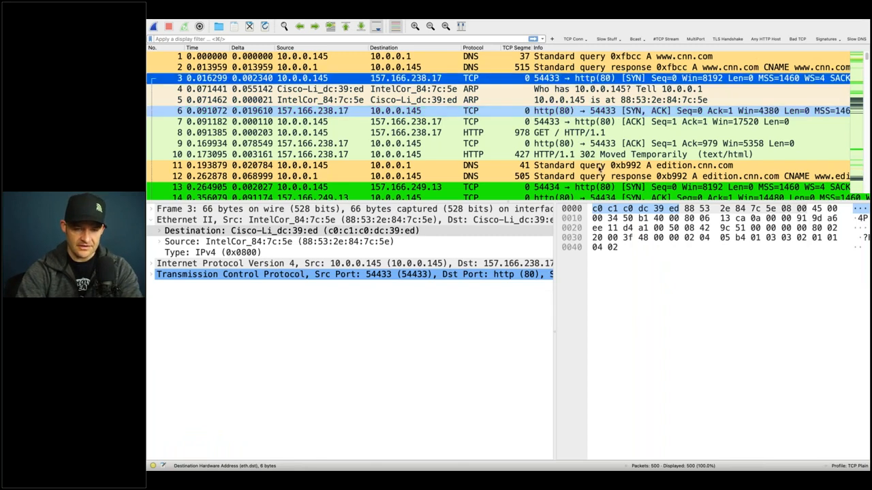
drag(545, 236, 547, 280)
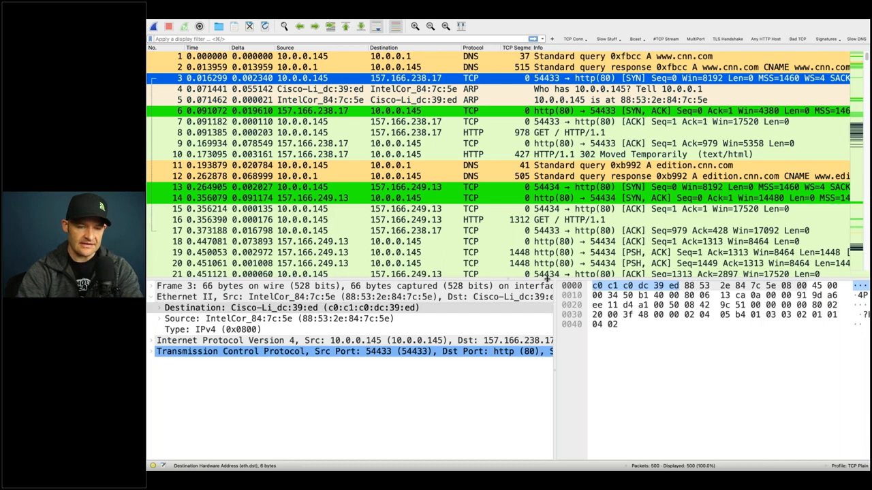
click(578, 242)
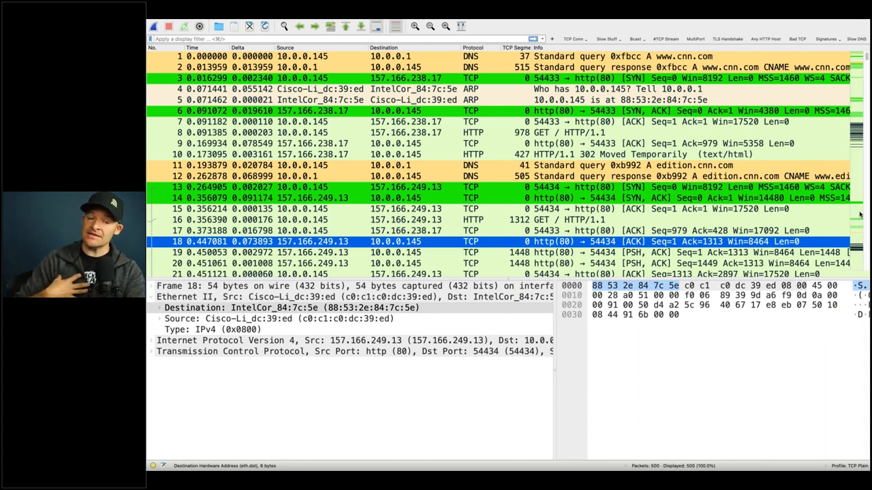
click(679, 80)
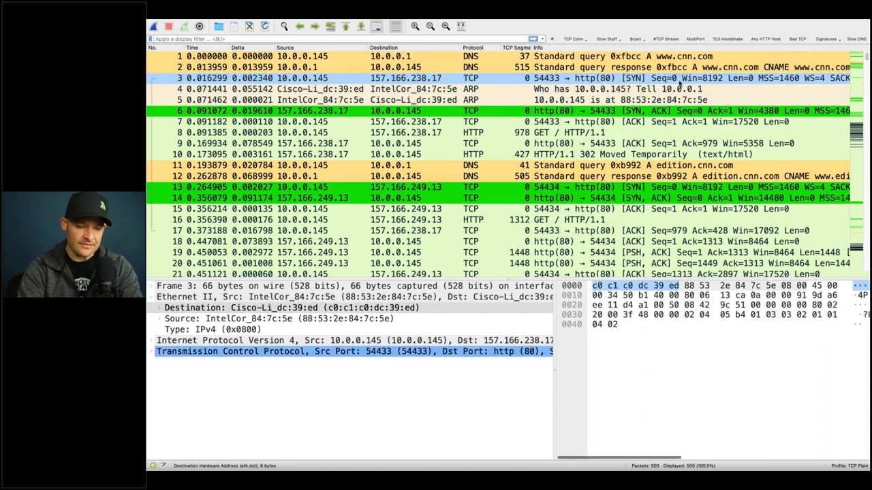
drag(430, 280, 430, 216)
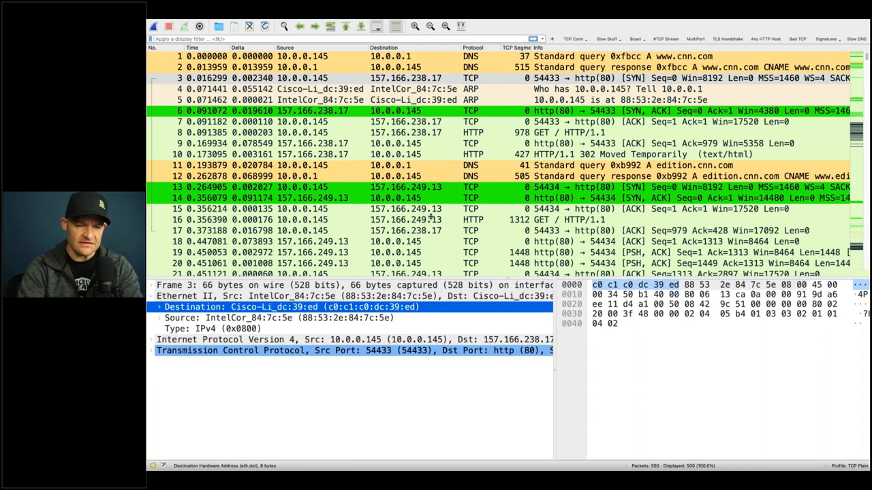
- Follow the TCP stream of the SYN in packet 3
click(515, 81)
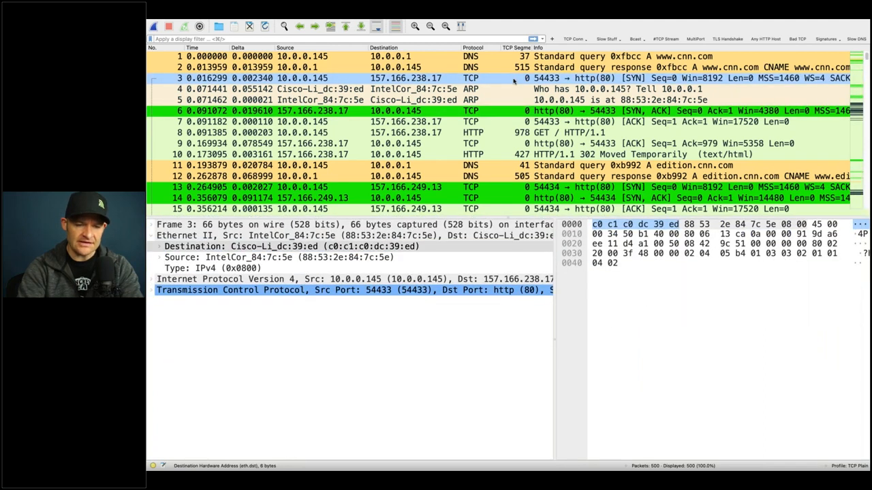
right_click(514, 81)
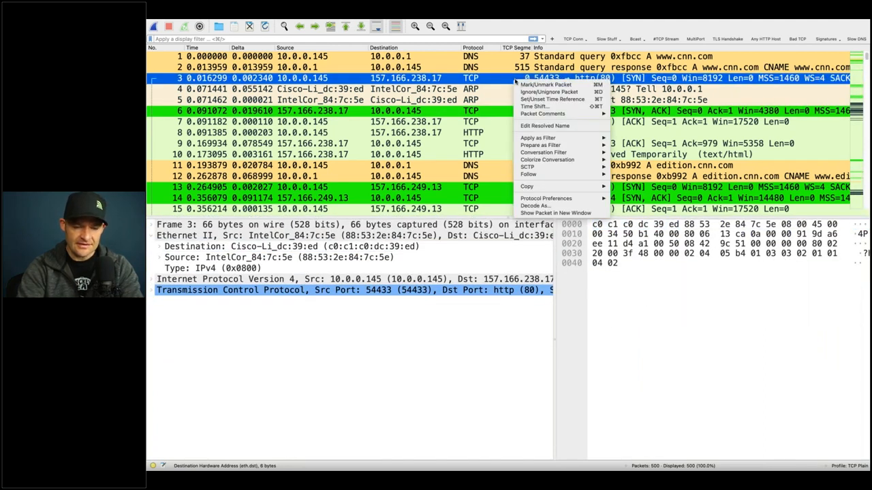
mouse_move(576, 154)
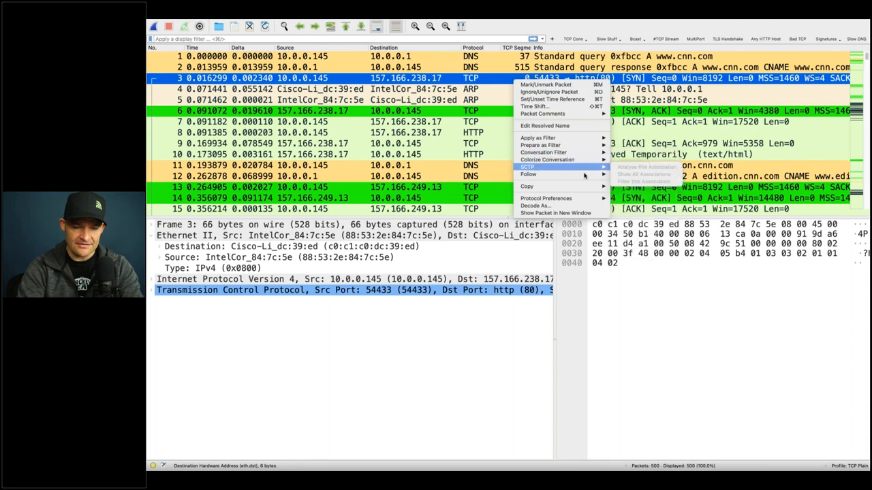
mouse_move(586, 177)
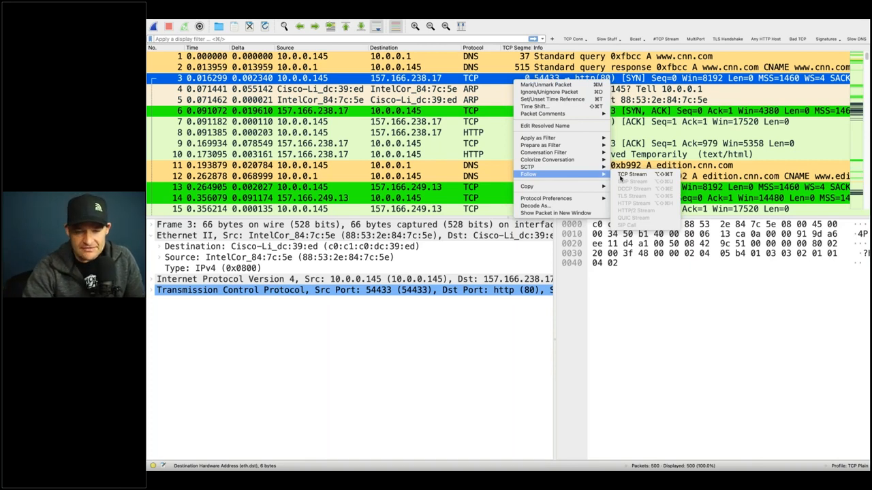
click(621, 176)
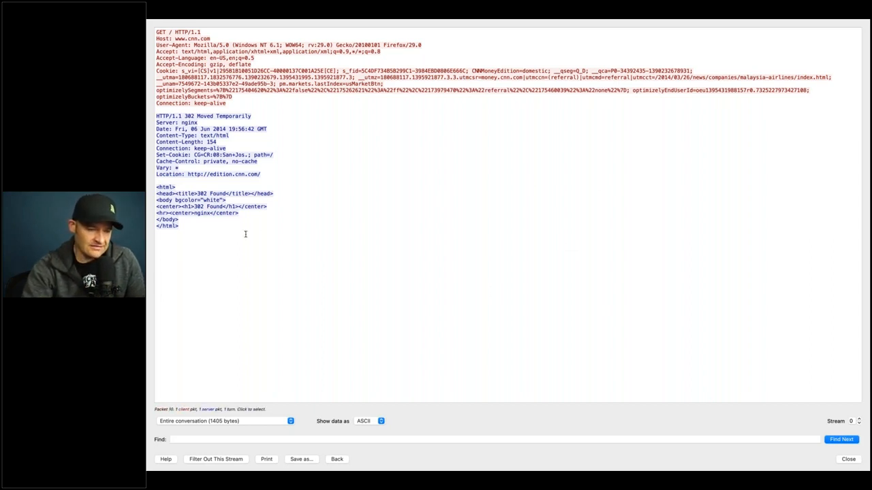
- Review the HTTP request and response in the followed stream, close it, and select the SYN in packet 3
drag(197, 228, 158, 44)
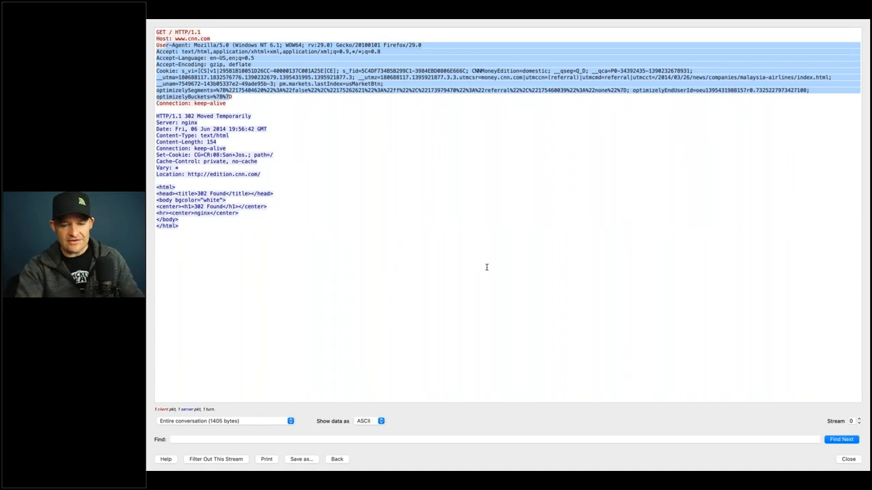
click(847, 460)
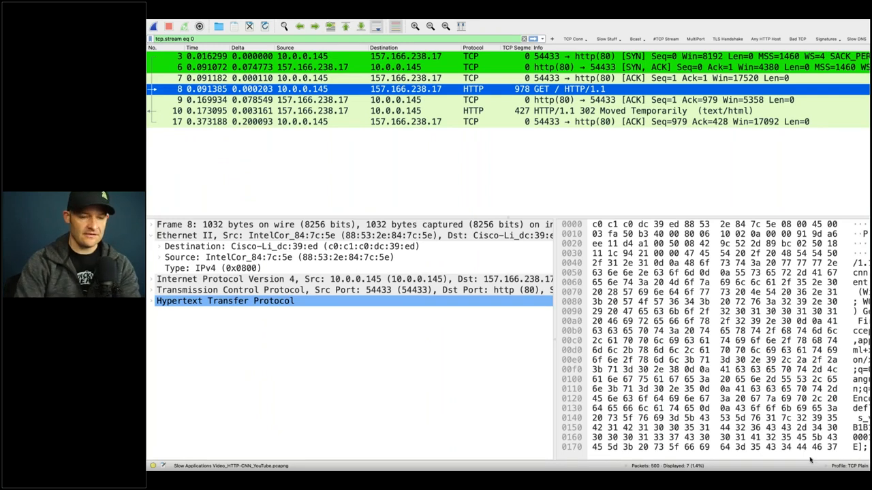
click(520, 58)
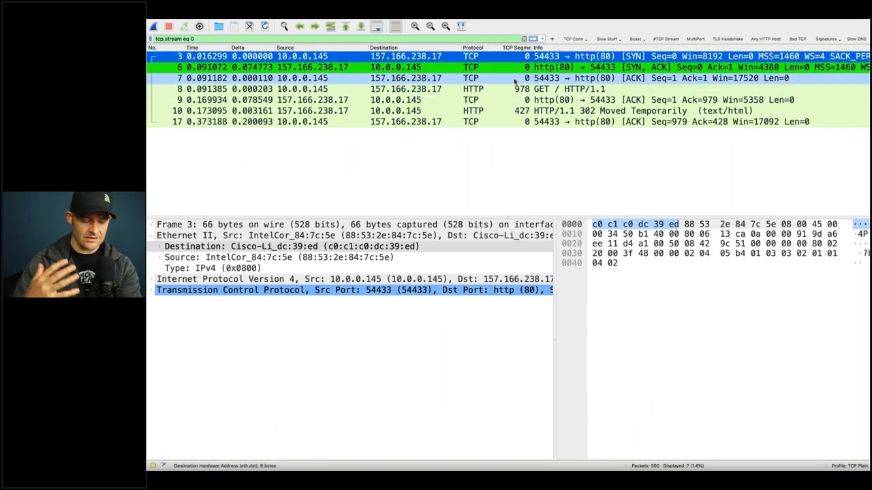
- Replace the stream filter with a TCP conversation filter based on the SYN in packet 3
click(524, 39)
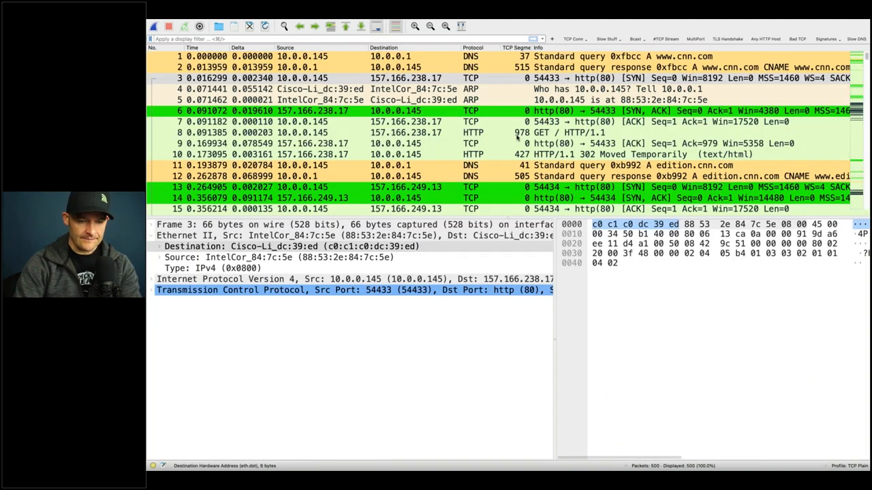
right_click(504, 83)
mouse_move(559, 156)
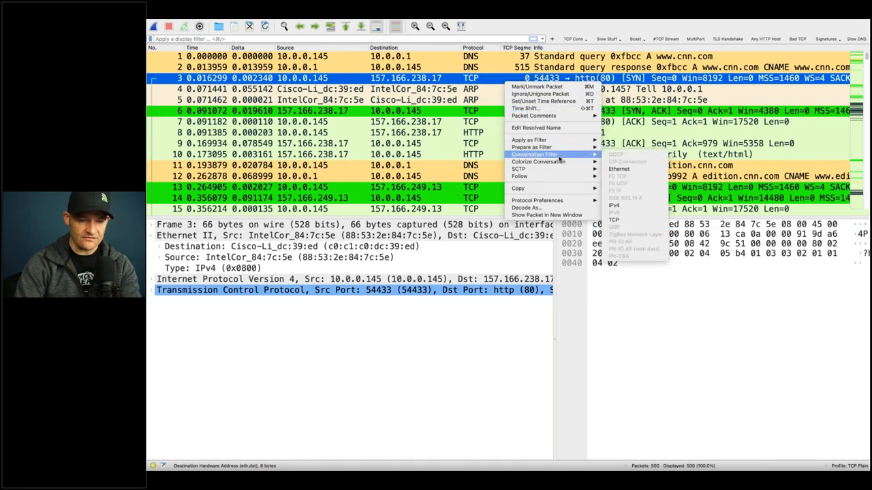
click(654, 224)
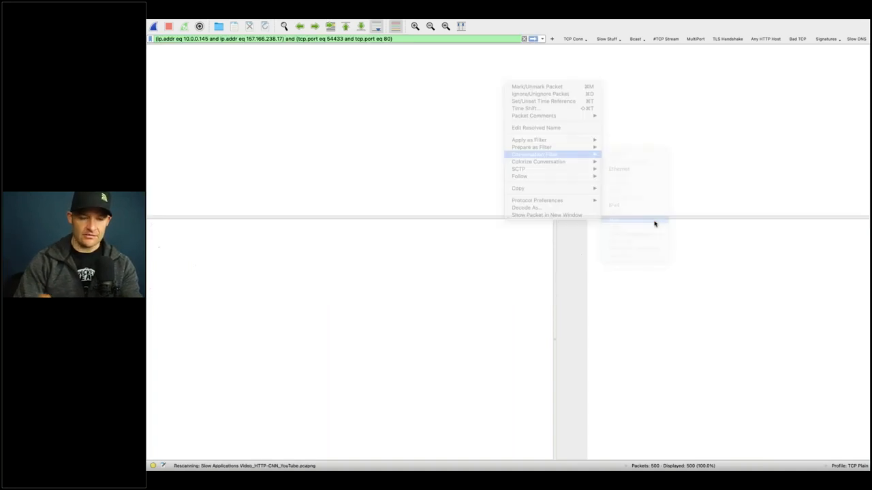
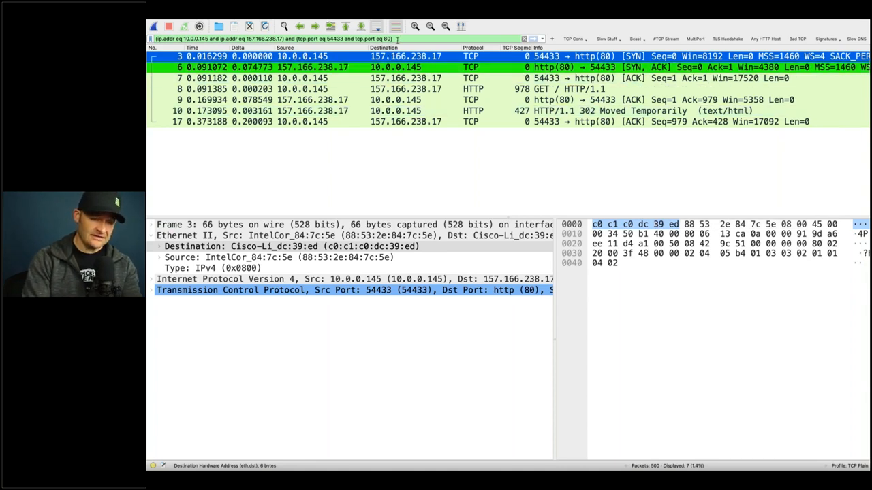
- Reduce the conversation filter to tcp.port eq 54433 and apply it
drag(395, 39, 226, 31)
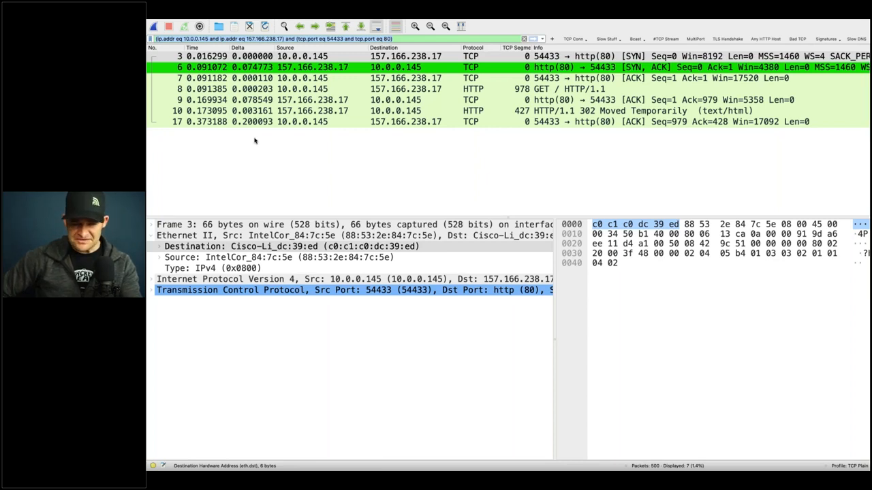
click(297, 39)
text(()
drag(221, 40, 147, 34)
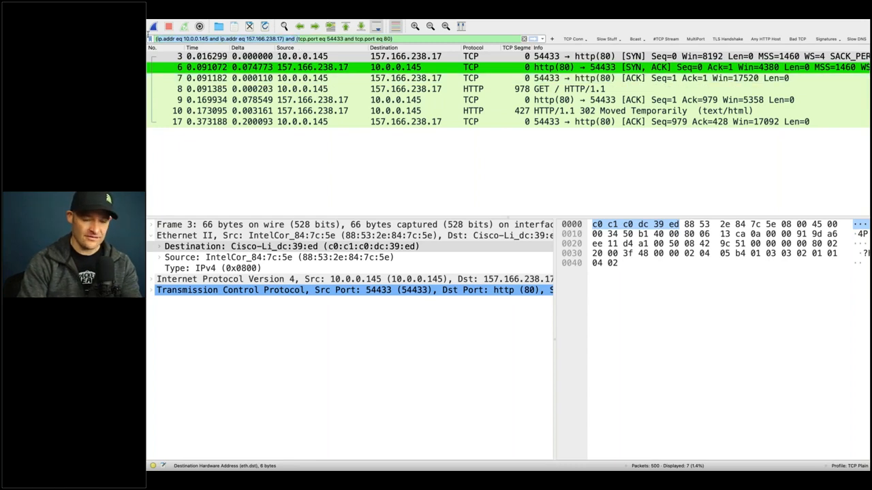
key(BackSpace)
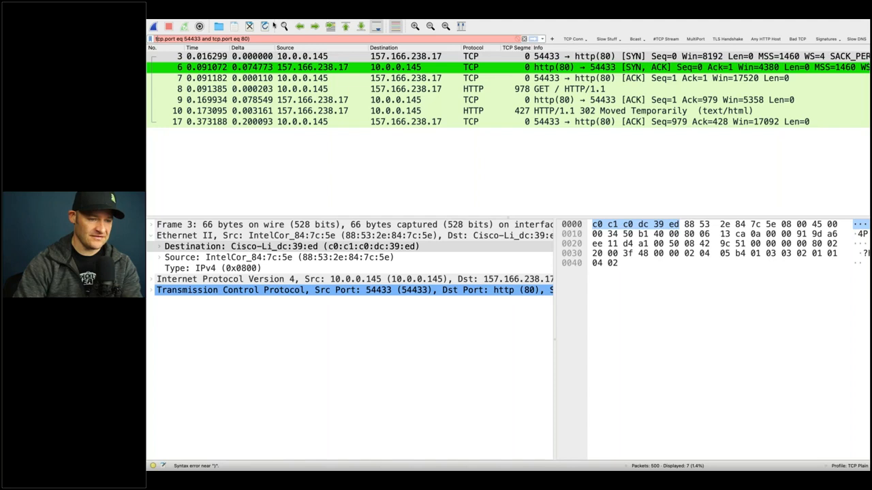
drag(207, 39, 202, 39)
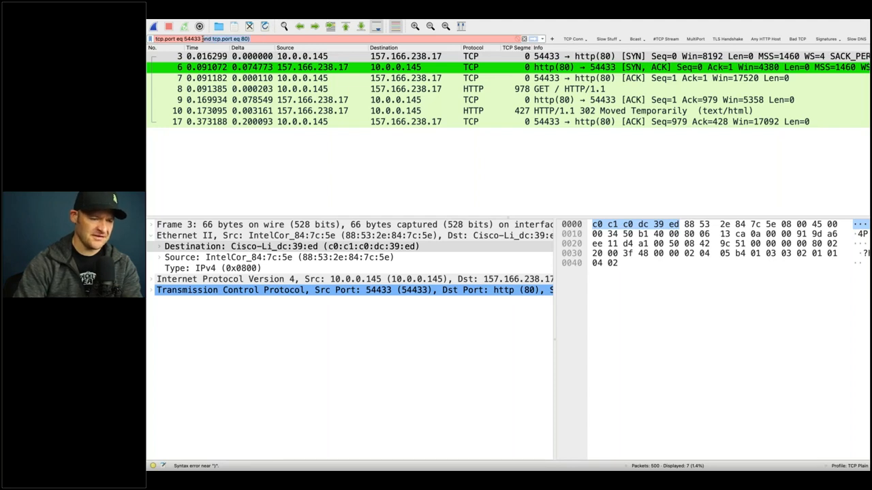
key(BackSpace)
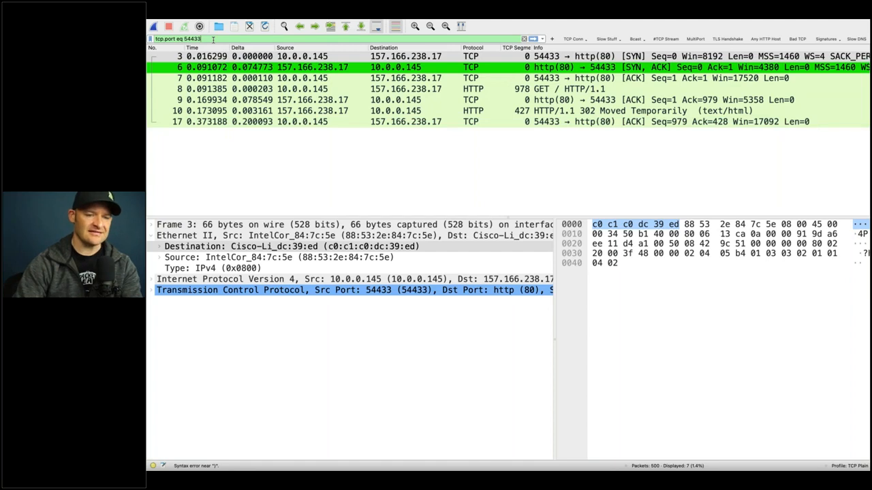
click(695, 56)
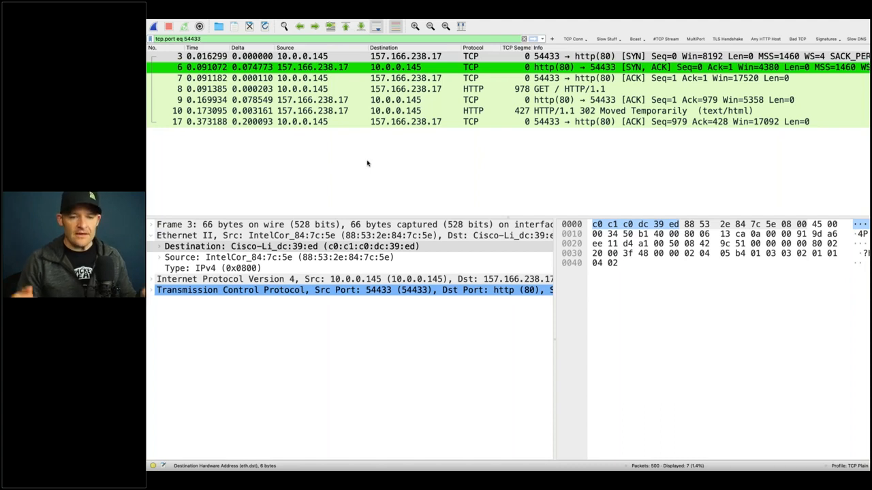
- Step through the three-way handshake in packets 3, 6 and 7, returning to the SYN in packet 3
click(476, 57)
click(479, 67)
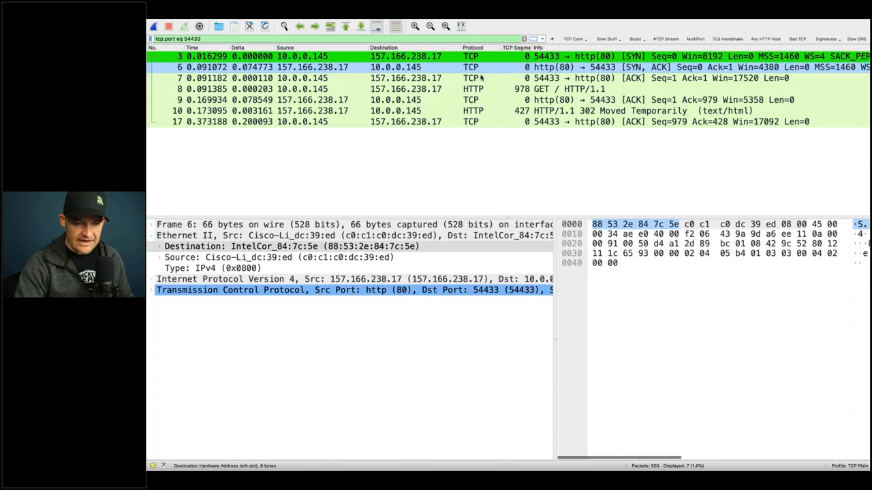
click(480, 79)
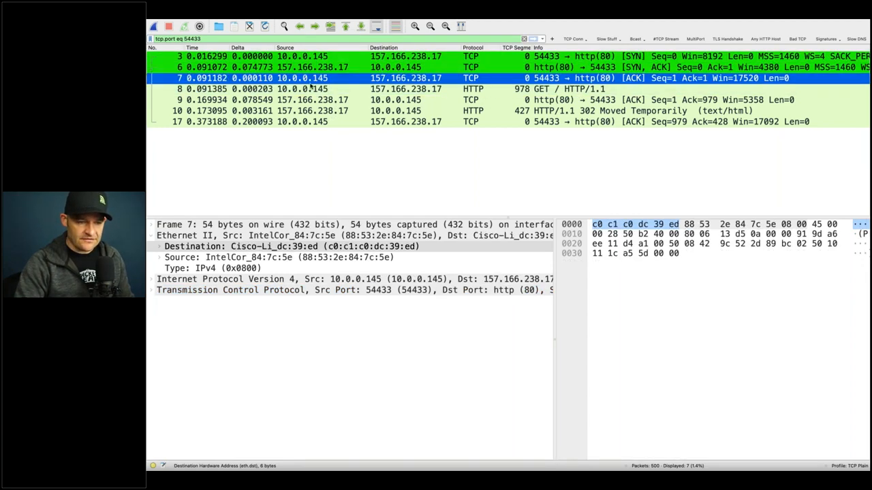
click(297, 58)
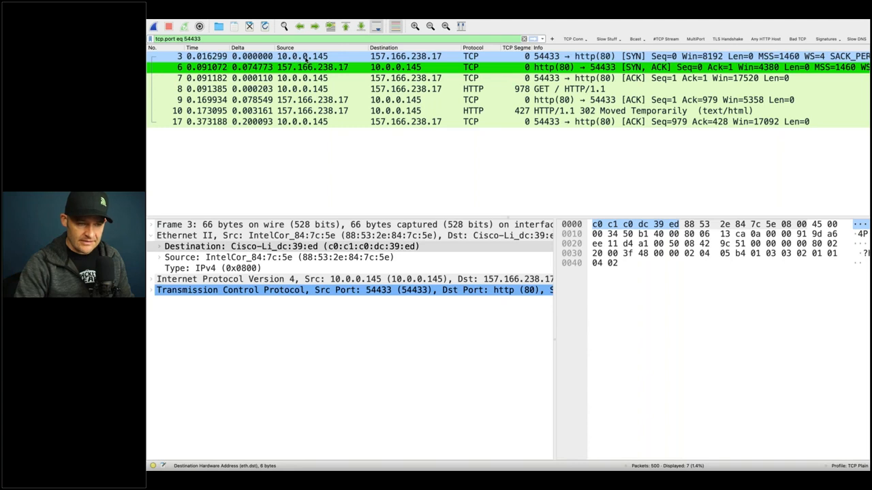
click(295, 127)
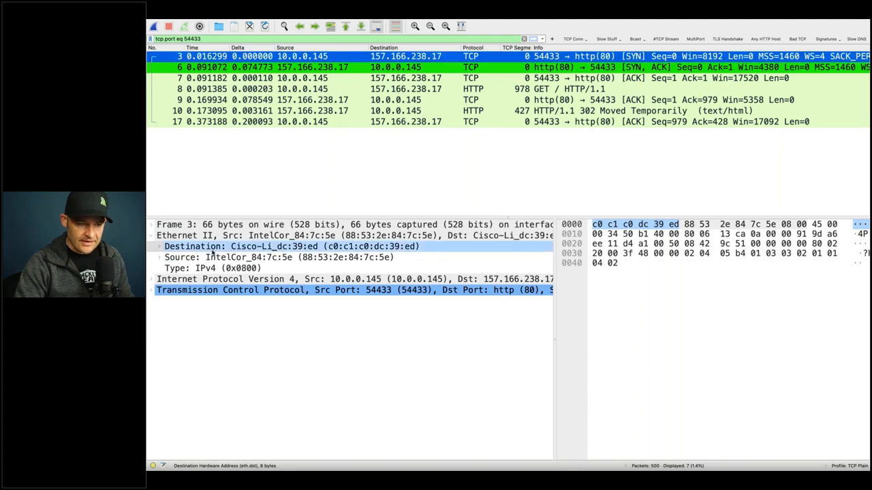
- Collapse packet 3's Ethernet details, expand its TCP header and flags, and examine the Syn bit
click(152, 236)
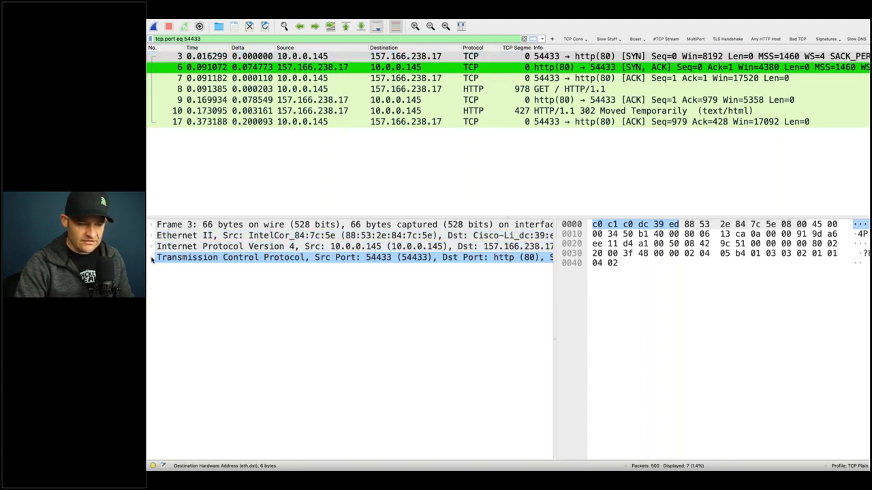
click(151, 259)
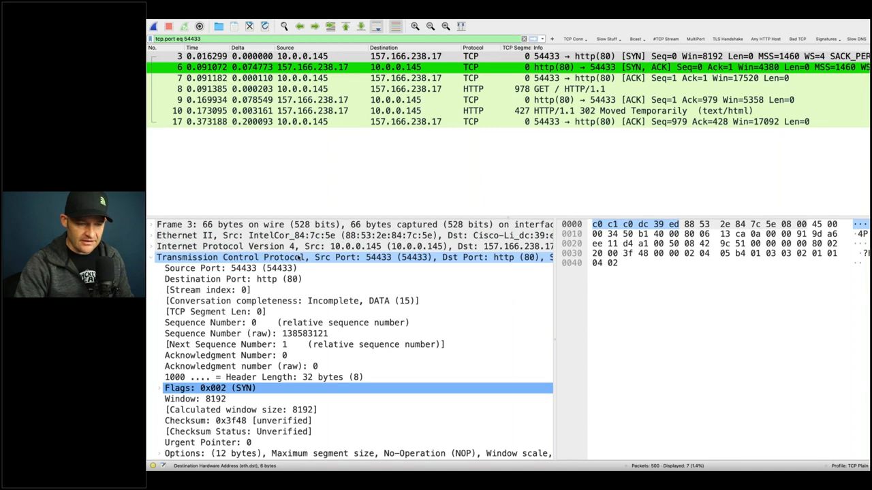
click(264, 388)
scroll(264, 388, down, 1)
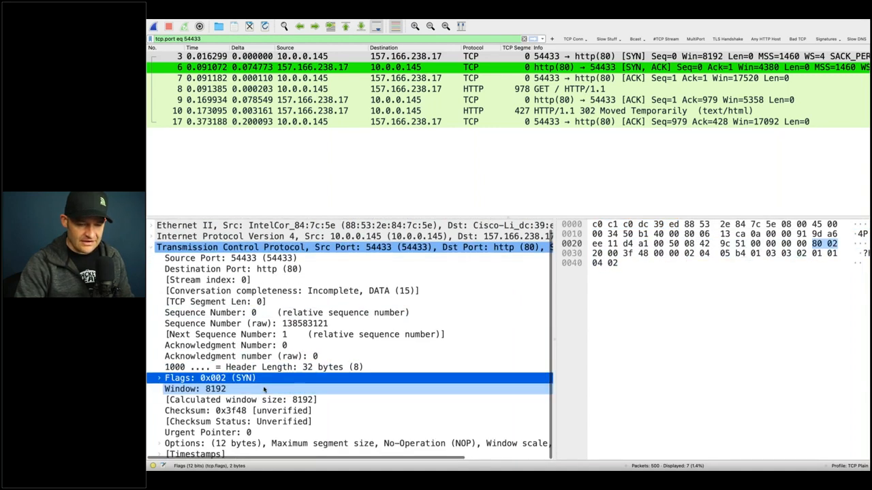
click(160, 379)
scroll(313, 368, down, 4)
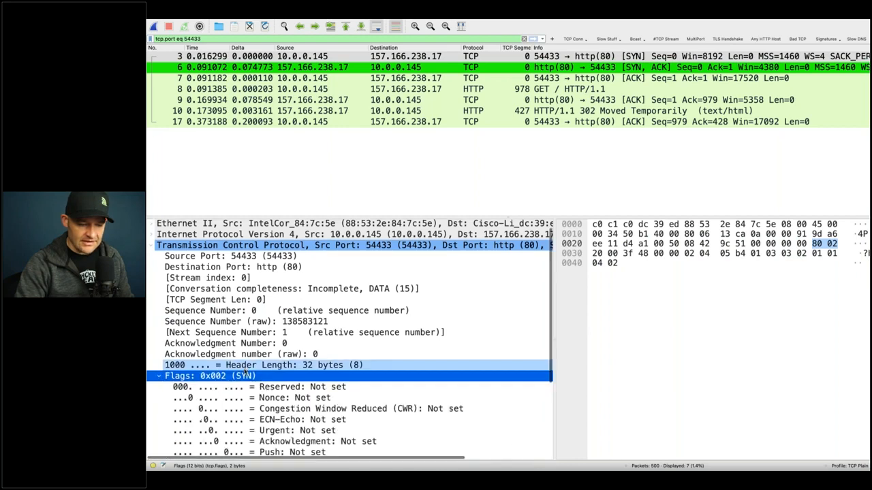
click(334, 362)
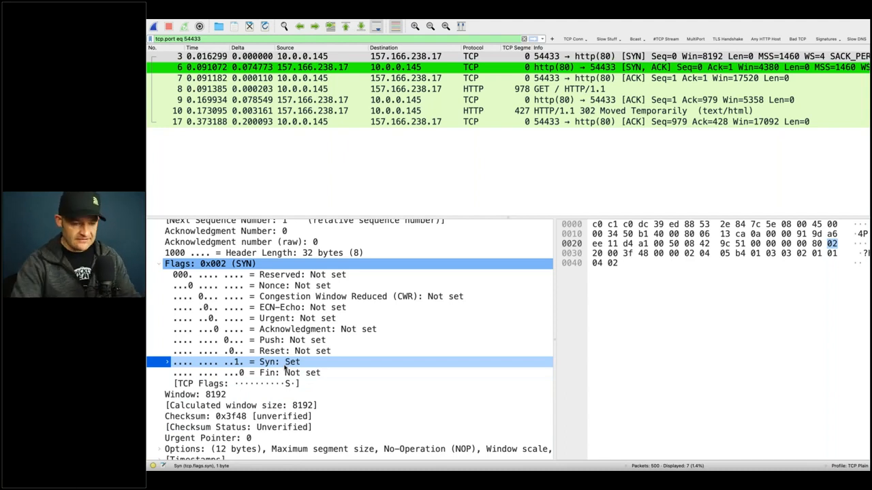
- Examine the Acknowledgment and Syn flags of the SYN-ACK in packet 6 and reselect packet 3
click(650, 70)
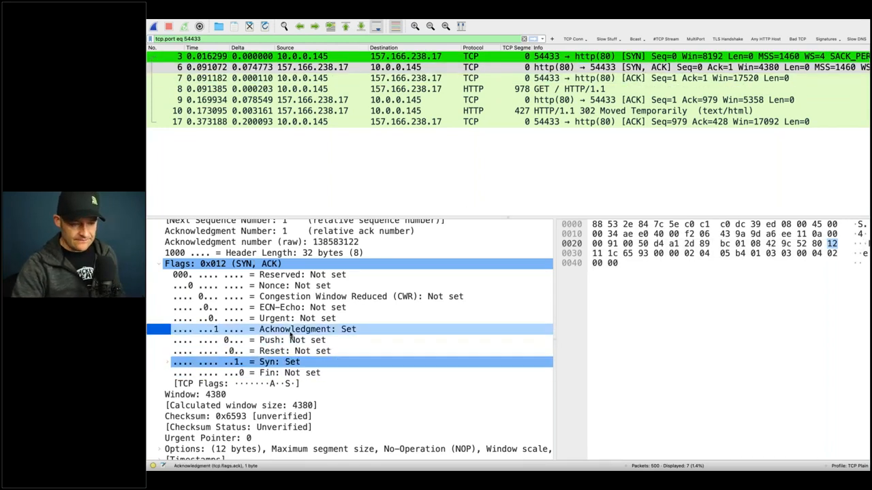
click(292, 363)
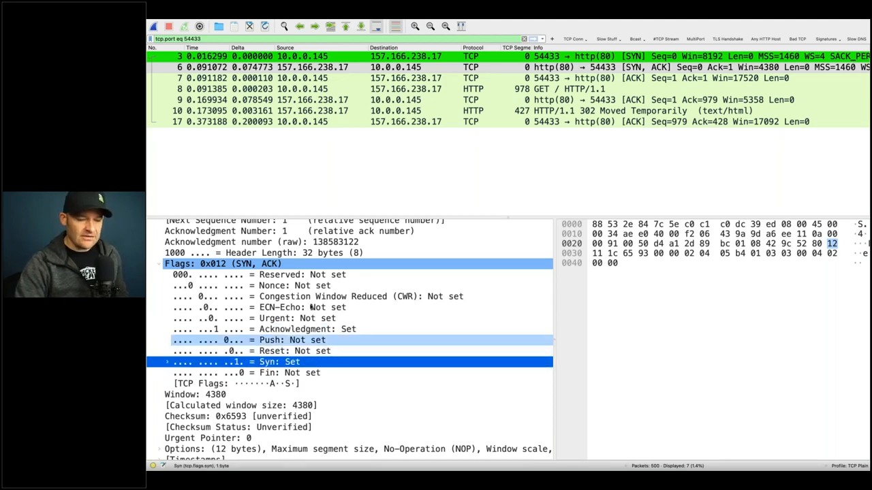
click(329, 57)
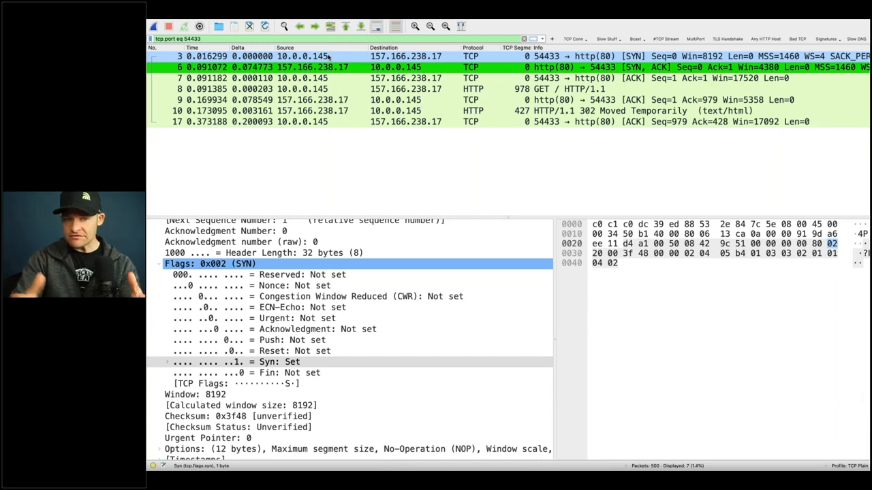
- Replace the port filter with tcp.flags.syn==1 and apply it to the capture
click(300, 23)
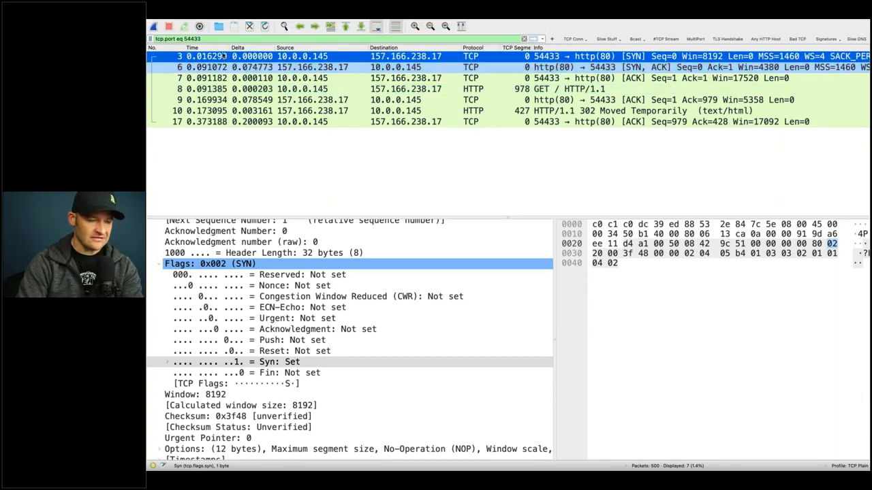
click(275, 111)
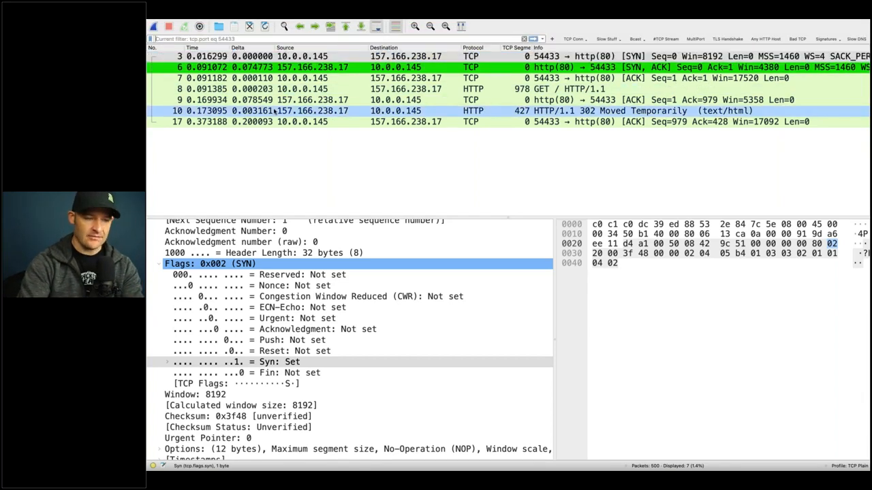
key(super+slash)
text(tcp.flag)
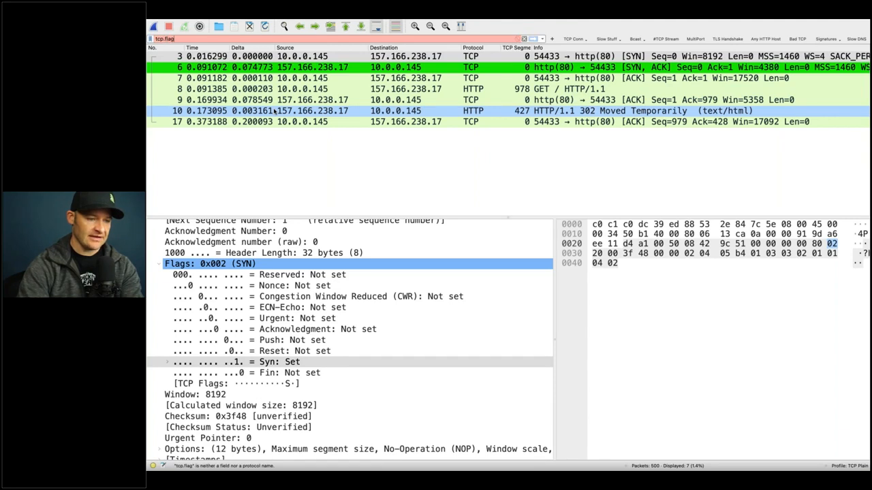
text(s.syn)
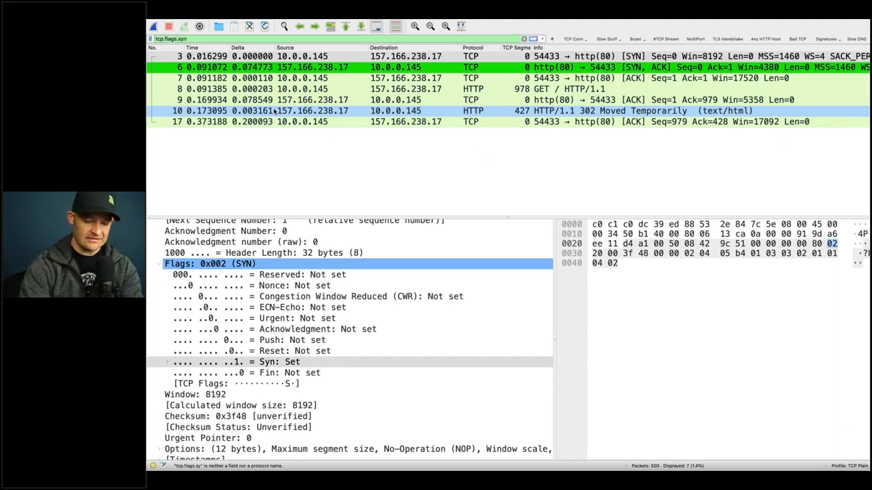
text(==1)
key(Return)
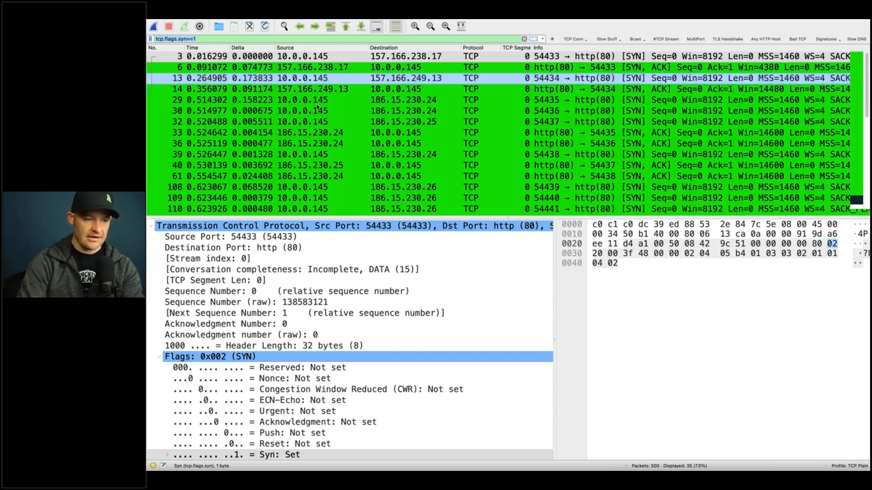
- Open the coloring rules and add a new rule named TCP Syn
click(245, 24)
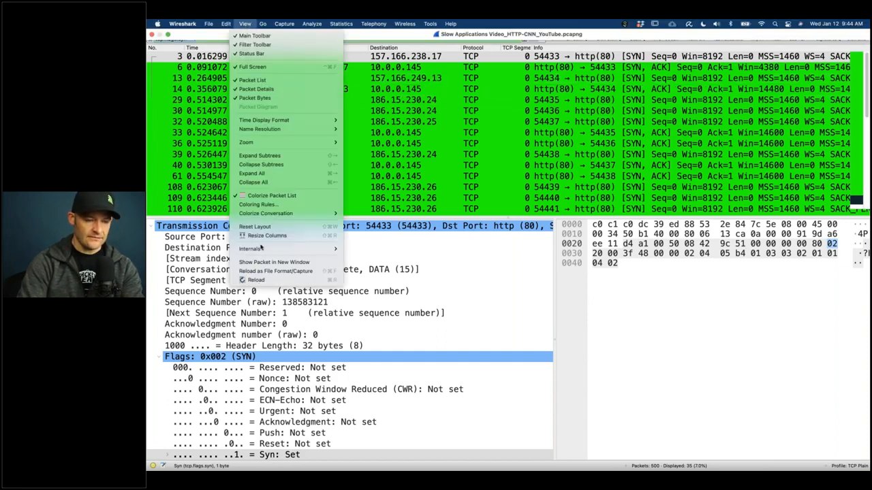
click(266, 205)
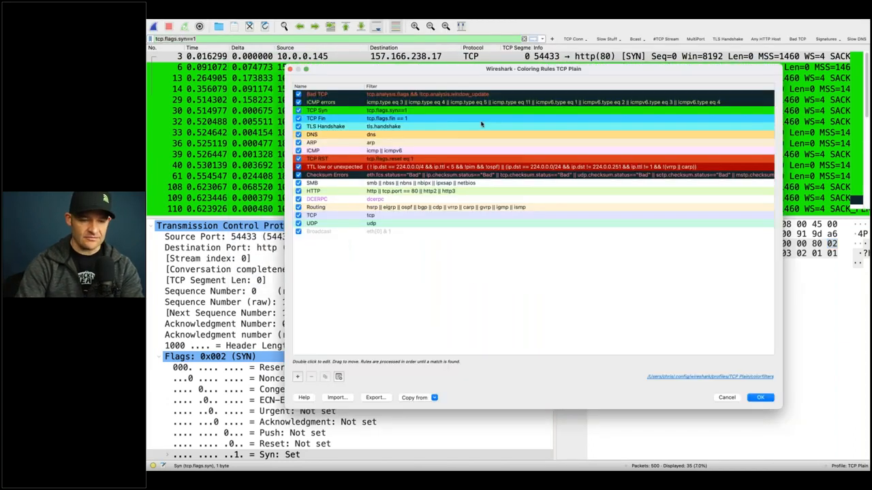
click(297, 377)
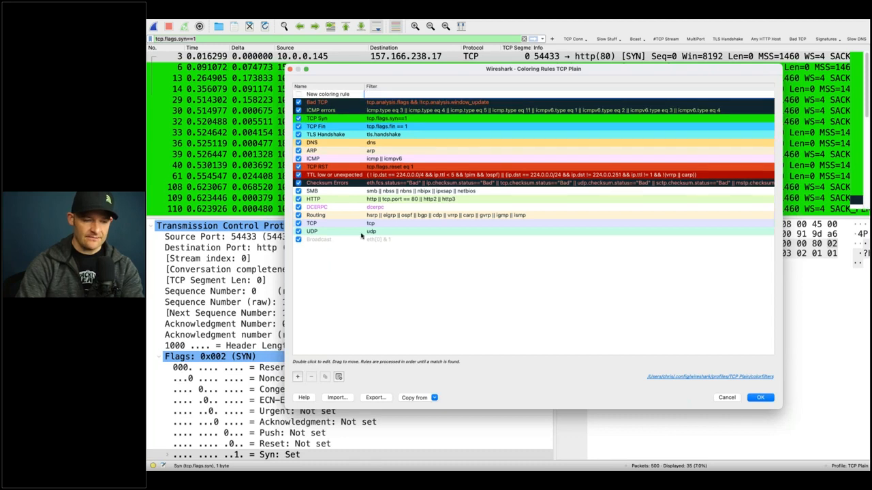
double_click(329, 95)
text(TCP)
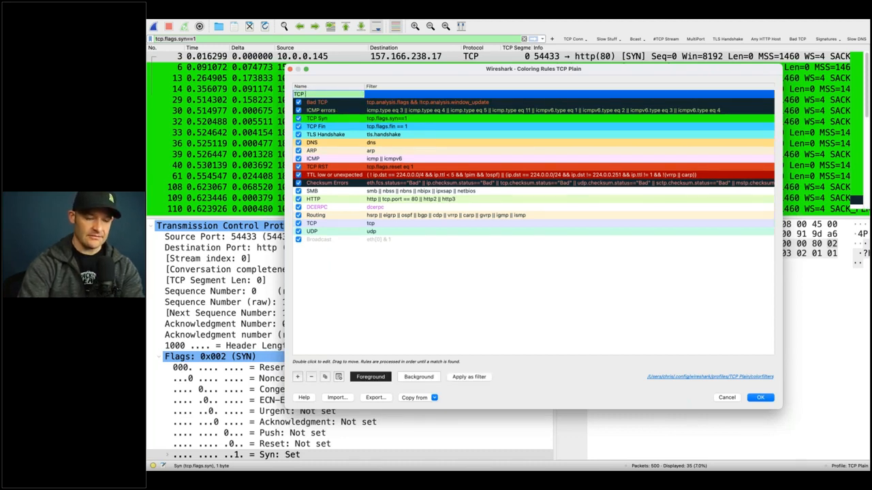
text( Syn)
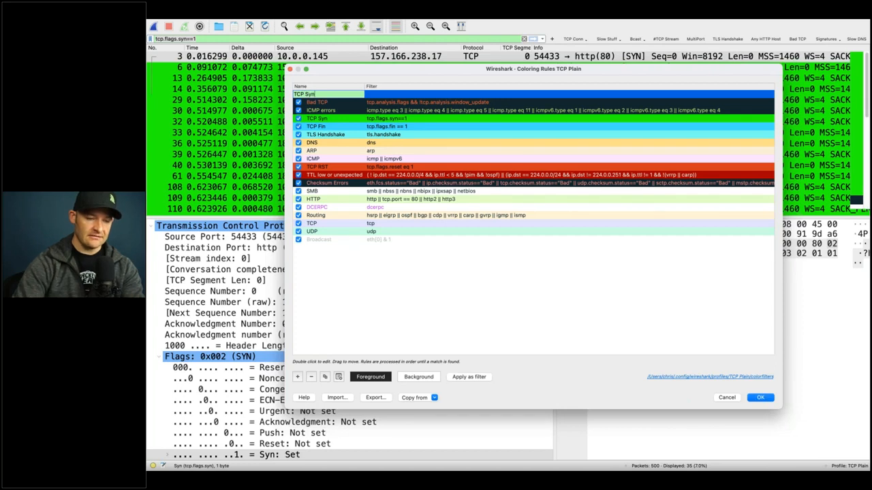
- Set the new TCP Syn rule's filter expression to tcp.flags.syn==1
click(376, 96)
double_click(378, 96)
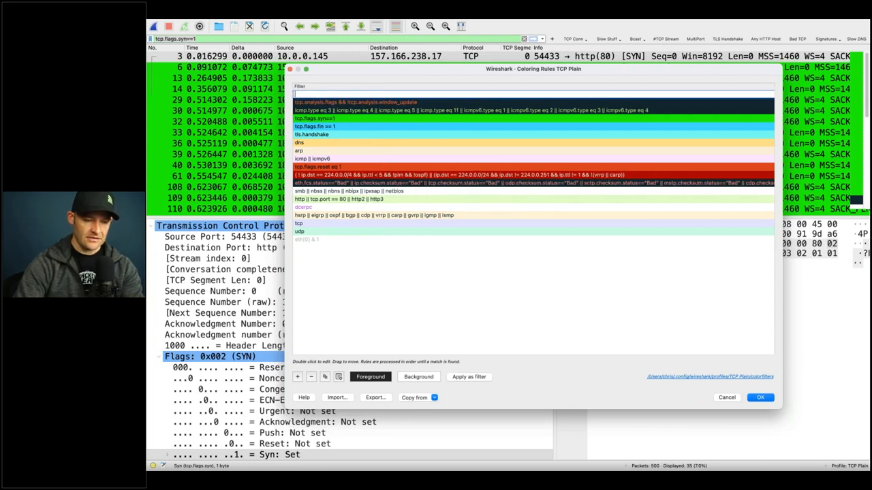
text(tcp.flags.syn==1)
key(Return)
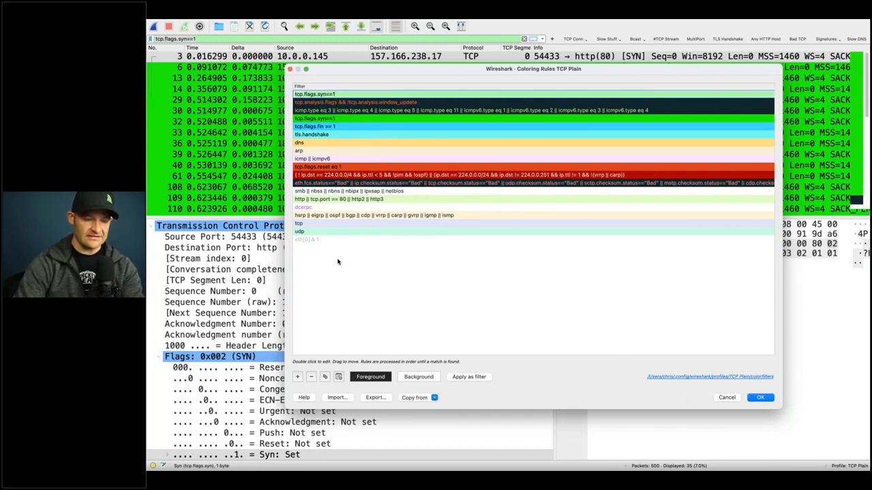
scroll(340, 263, left, 3)
click(350, 272)
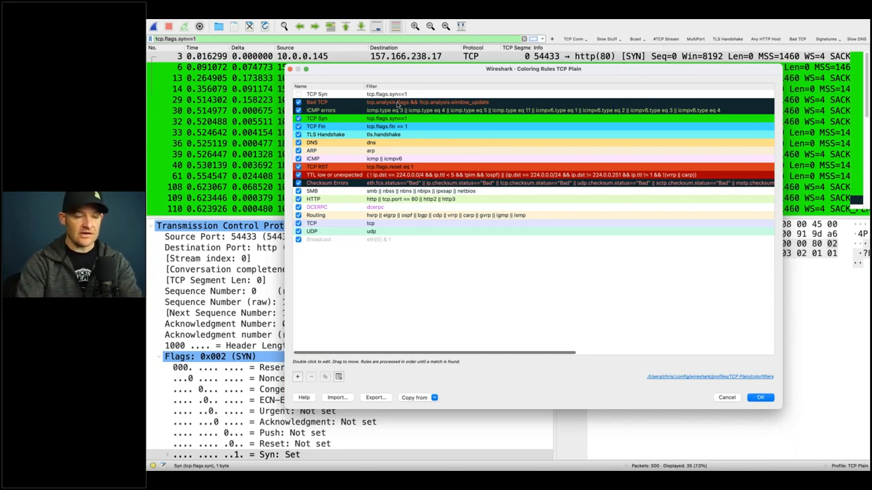
- Give the new TCP Syn coloring rule a magenta background
click(403, 96)
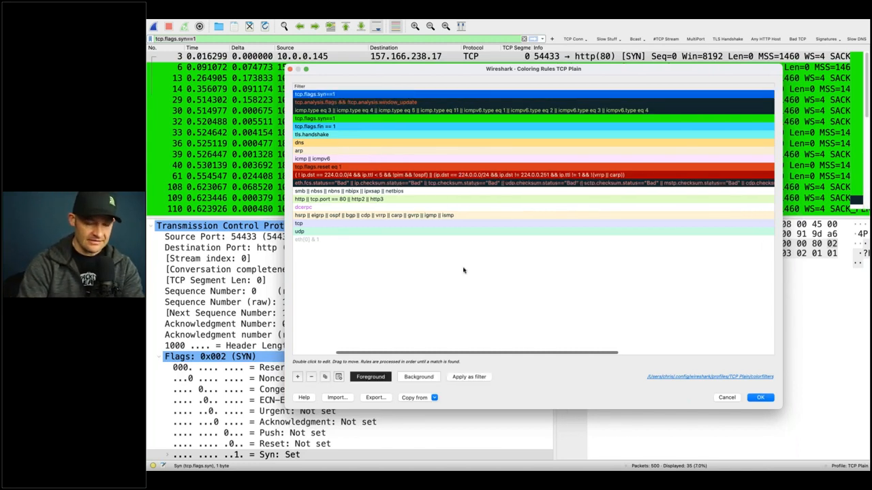
scroll(464, 270, left, 3)
click(427, 378)
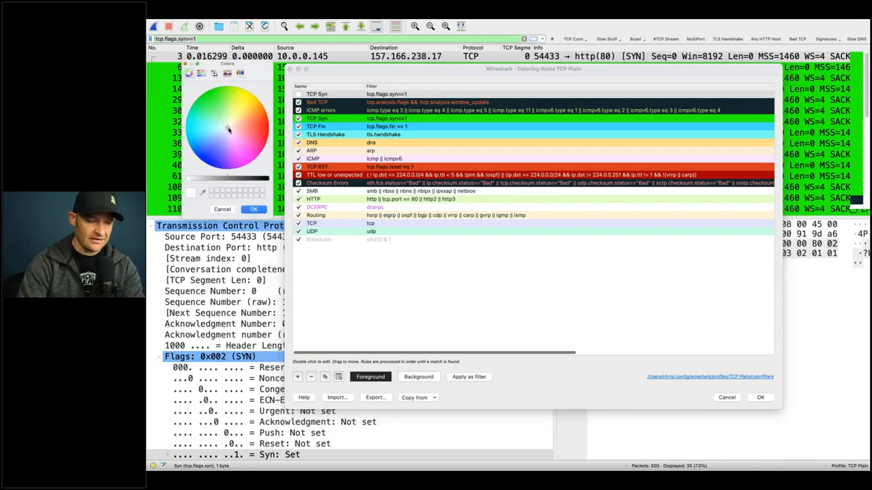
drag(229, 129, 250, 164)
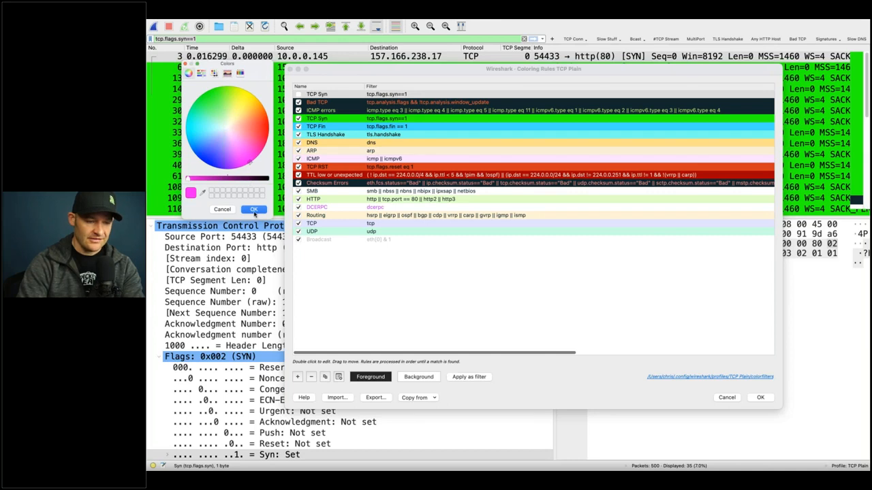
click(254, 209)
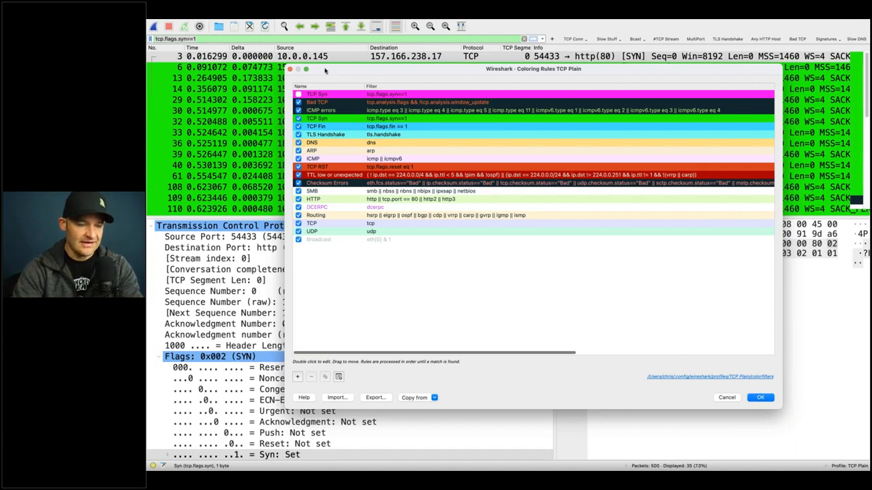
- Toggle the magenta TCP Syn rule's enabled state and move the rule directly below Bad TCP
click(299, 94)
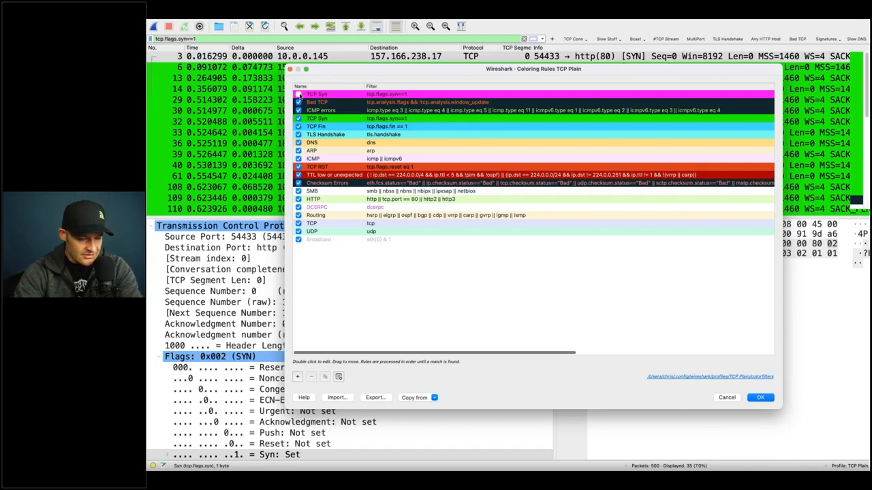
click(299, 94)
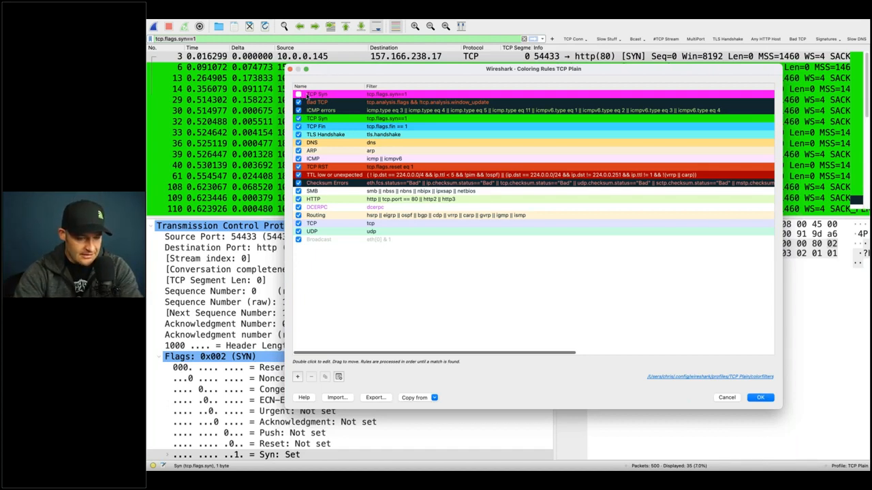
click(308, 95)
drag(332, 96, 332, 108)
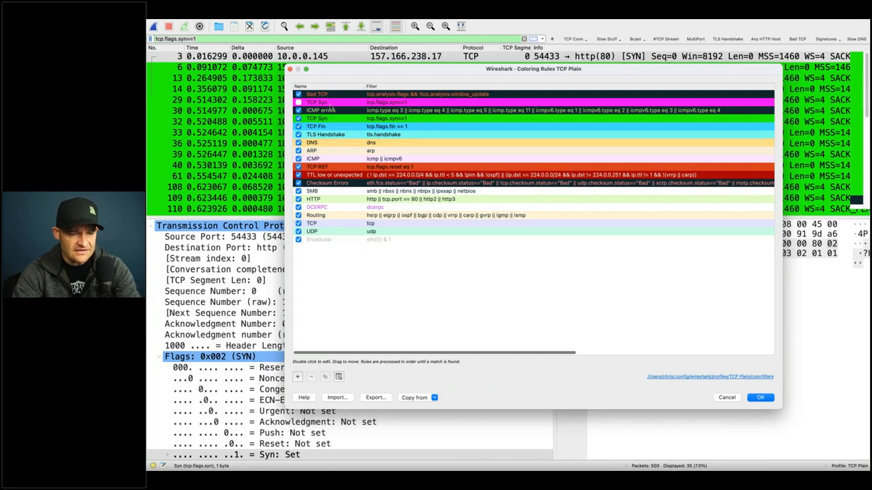
- Compare the Bad TCP and magenta TCP Syn rules, and delete the magenta TCP Syn rule
click(356, 96)
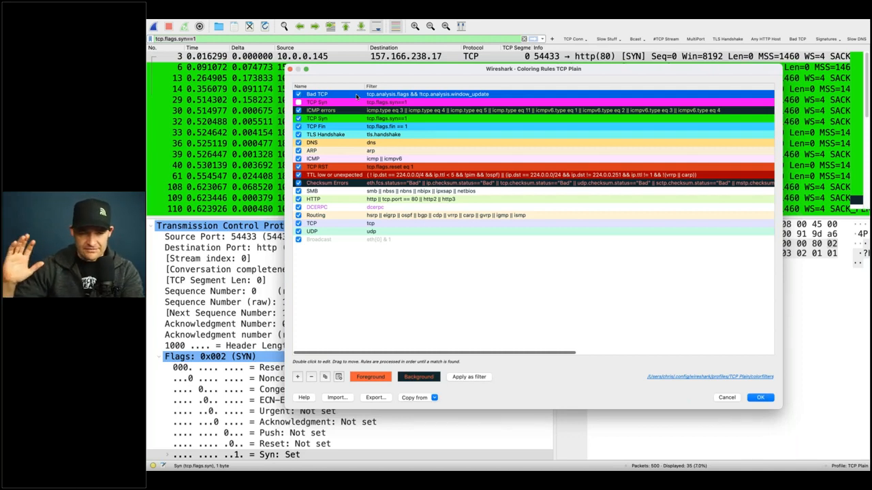
click(356, 102)
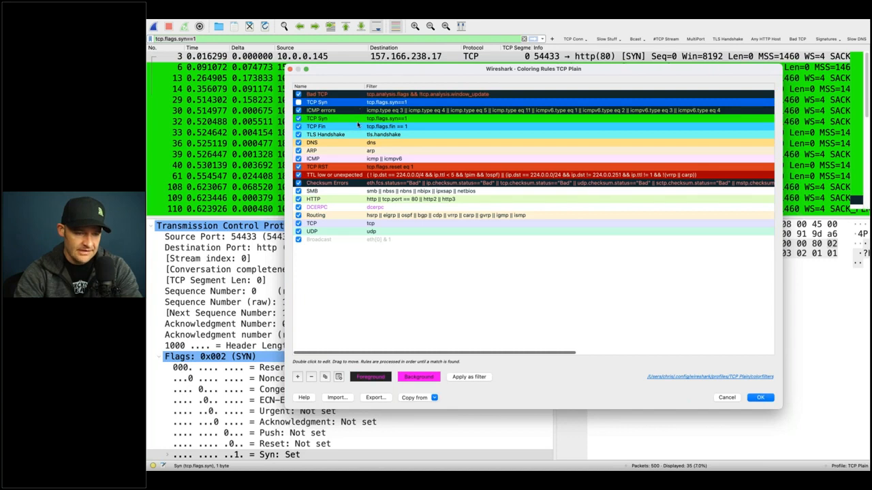
key(Down)
key(Down)
key(Down)
click(358, 102)
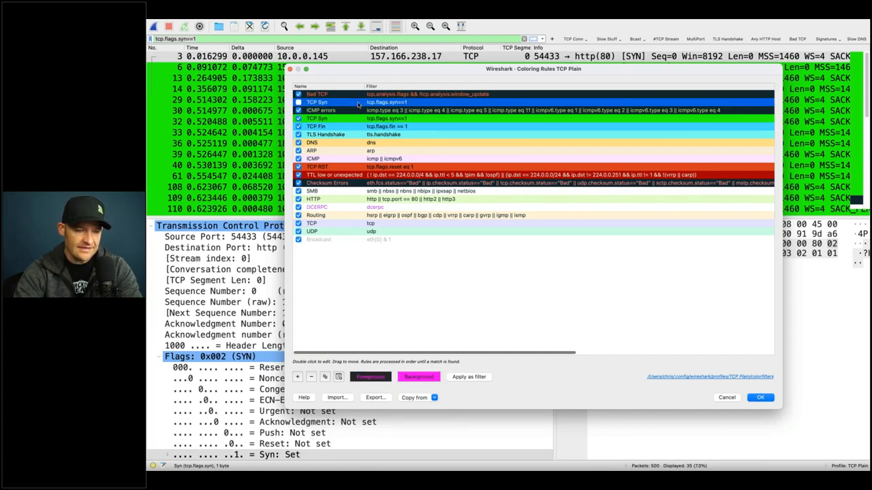
click(311, 377)
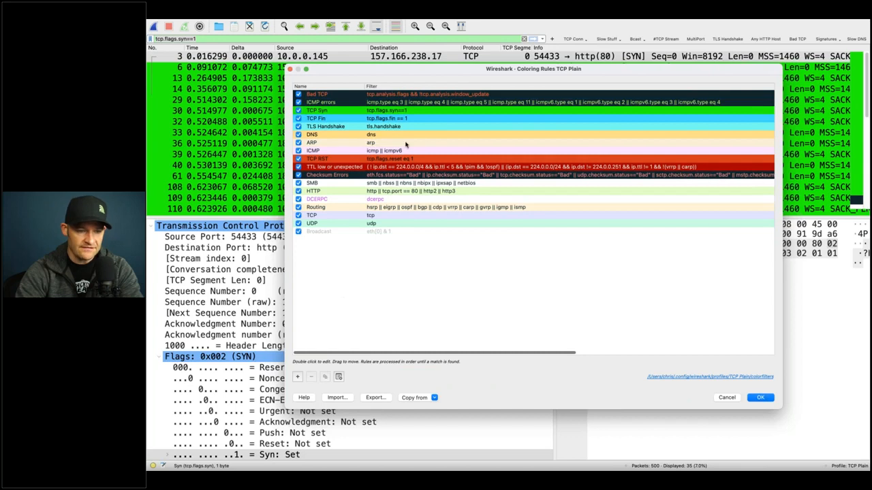
- Examine the filters of the remaining TCP Syn, Bad TCP and ICMP coloring rules and accept the rule list
click(469, 113)
scroll(463, 109, left, 5)
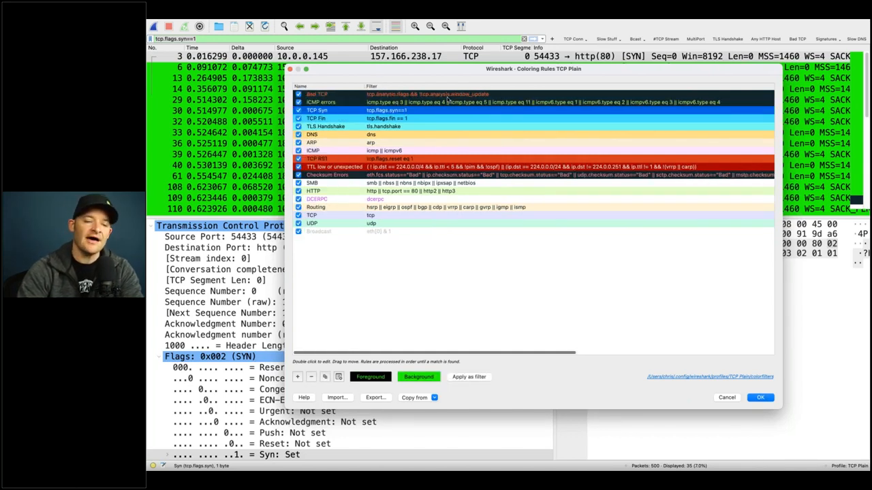
click(448, 96)
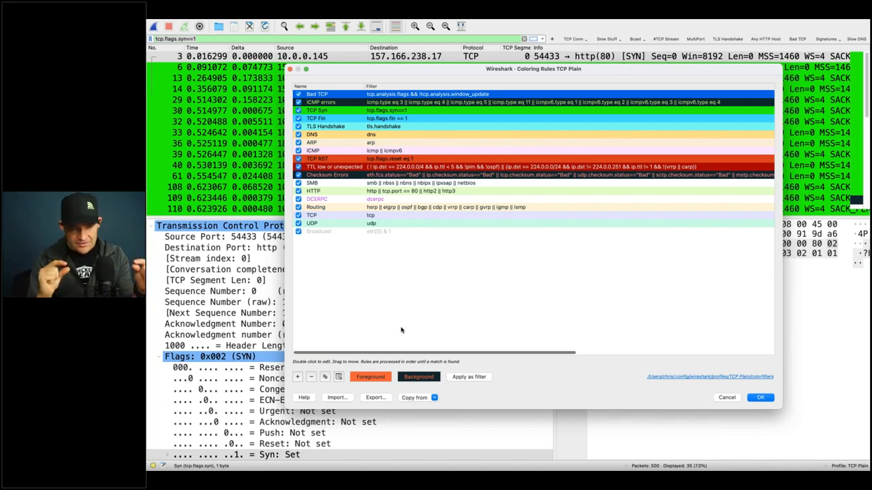
click(399, 149)
scroll(400, 136, right, 2)
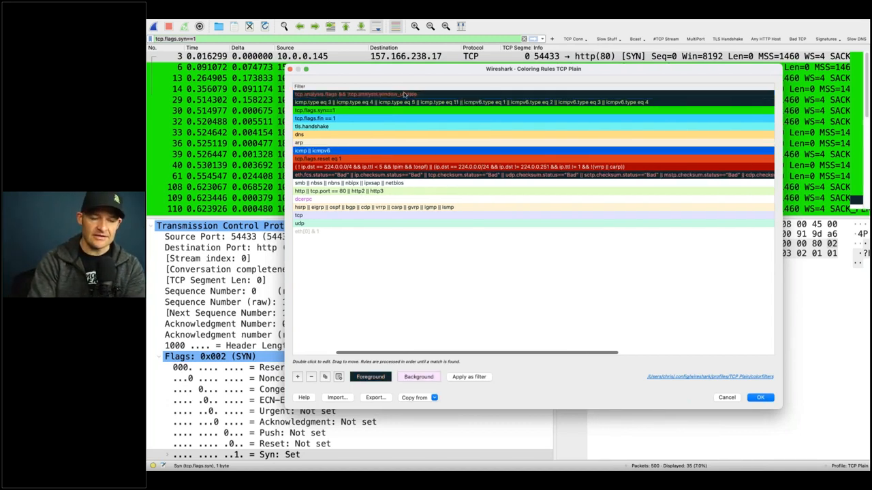
click(404, 95)
scroll(403, 96, left, 2)
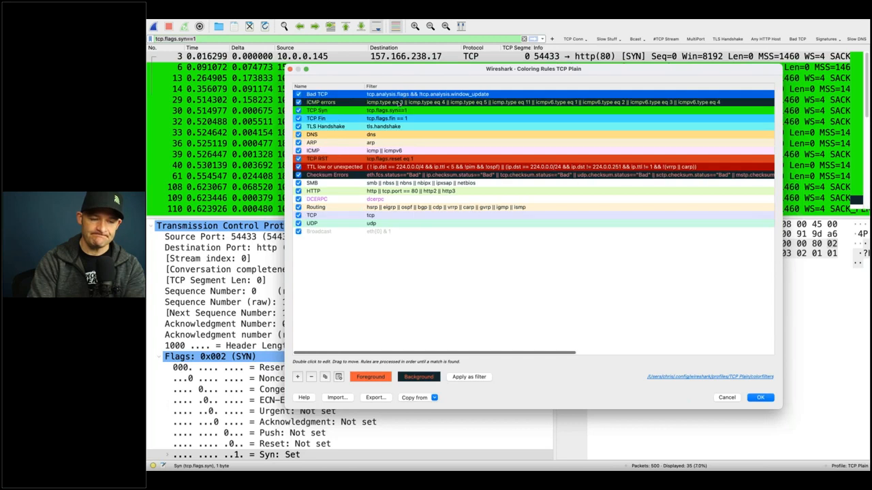
click(397, 110)
scroll(397, 112, right, 2)
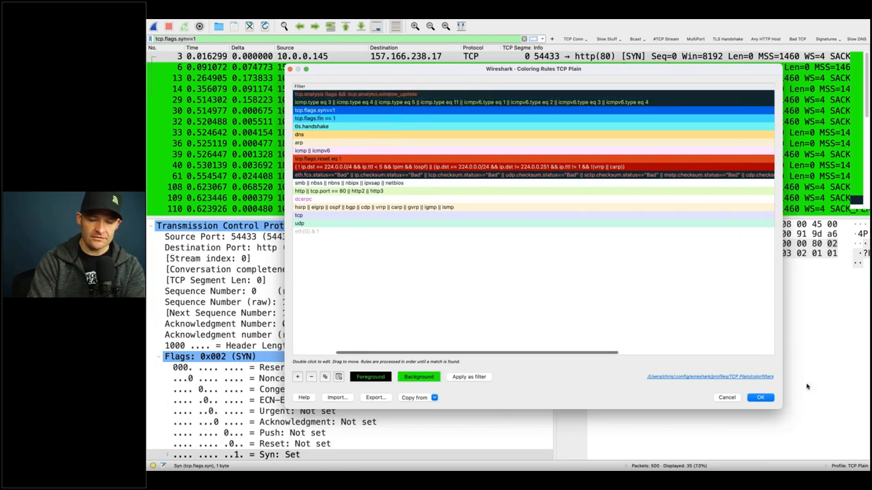
click(760, 398)
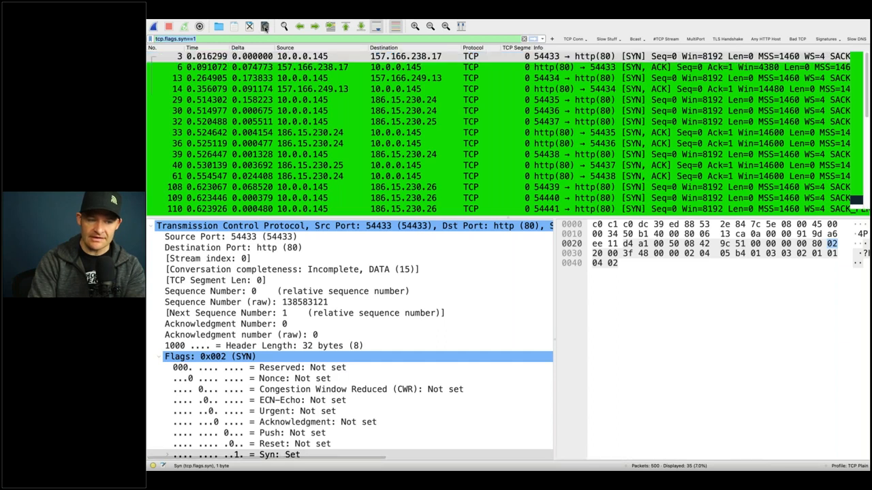
- Compare the SYNs in packets 13 and 3, and filter the capture to packet 3's TCP stream
click(323, 78)
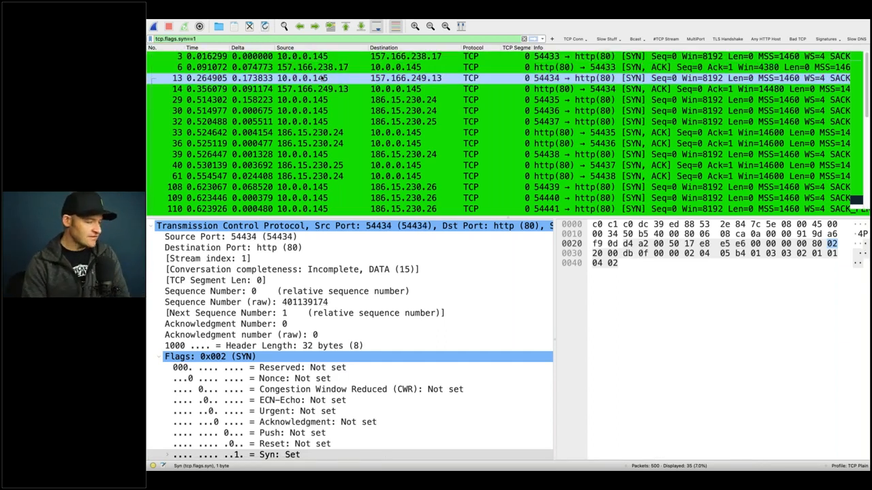
click(640, 78)
click(643, 59)
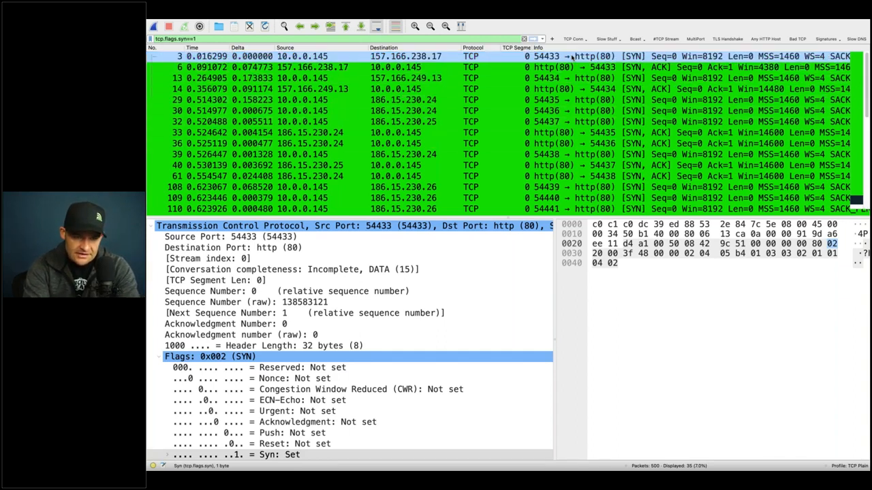
click(671, 40)
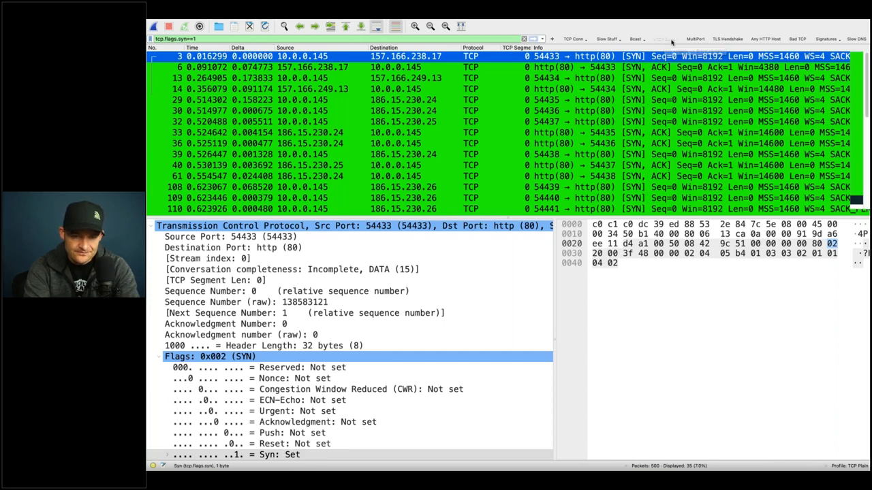
key(Up)
key(Up)
key(Up)
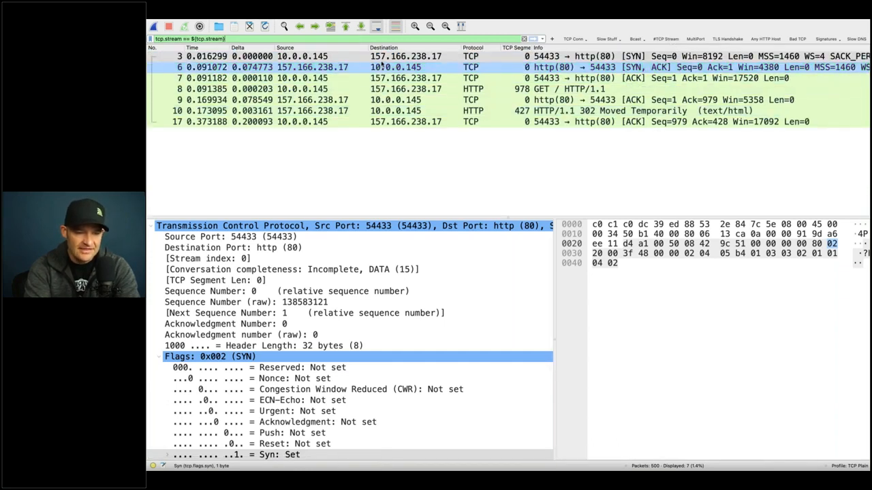
- Clear the TCP stream display filter and enlarge the packet list downward over the packet details
click(224, 39)
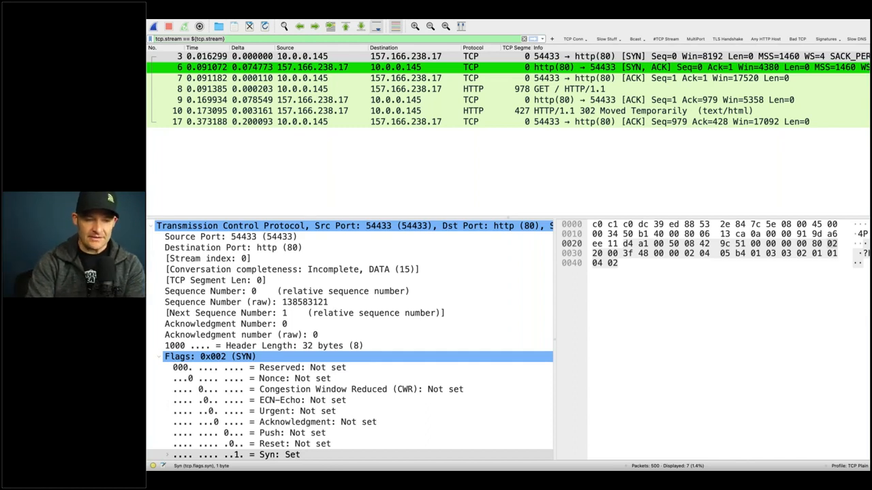
click(525, 39)
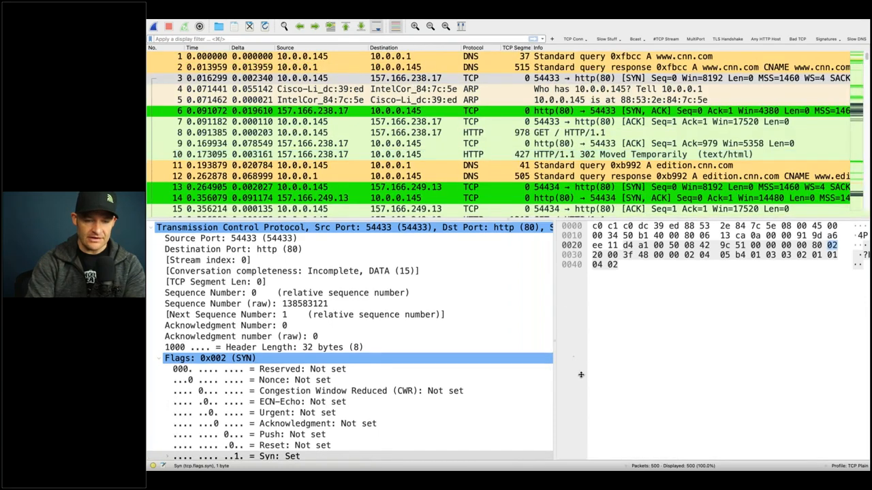
drag(581, 219, 581, 368)
- Find the SYN-ACK in packet 145 and filter the capture to its TCP stream
scroll(483, 306, down, 20)
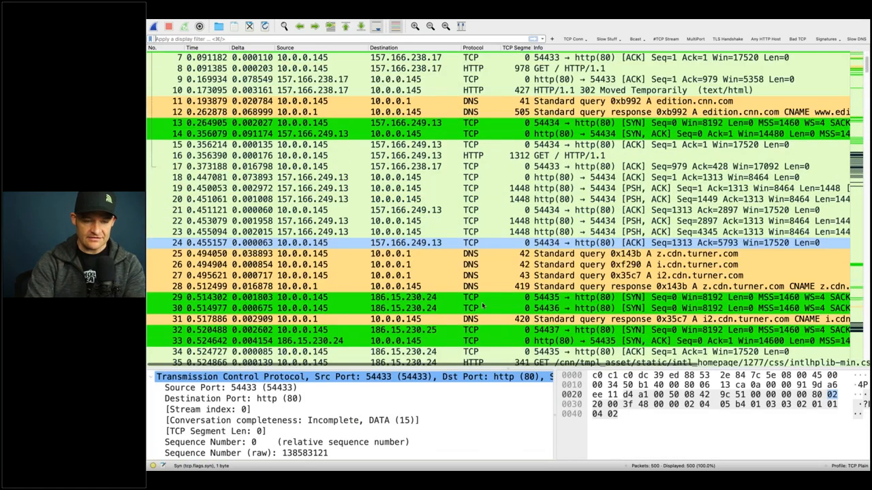
scroll(483, 306, down, 20)
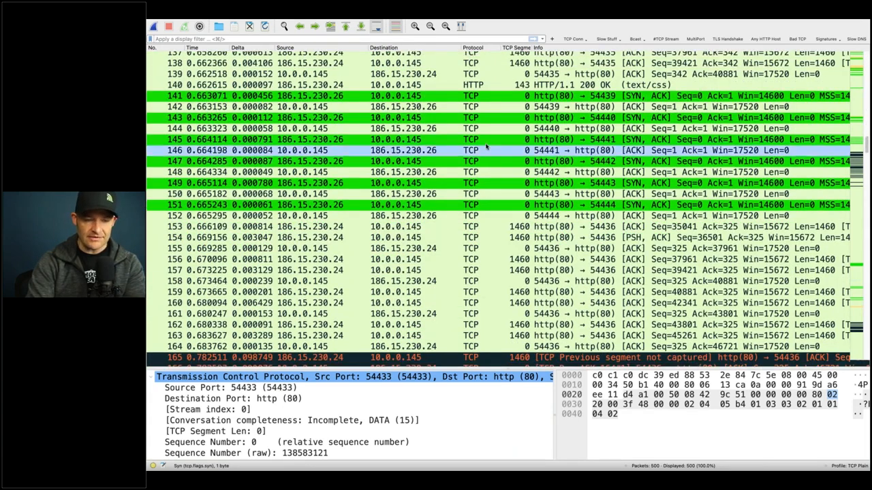
click(487, 143)
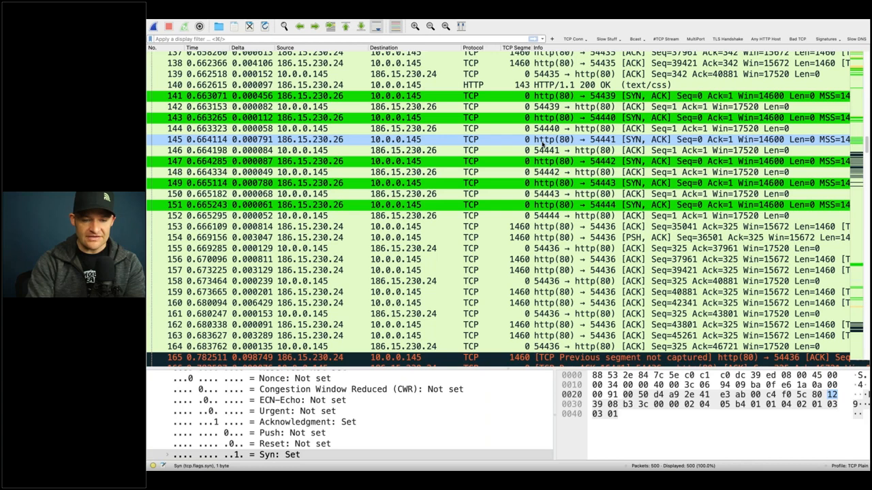
click(661, 39)
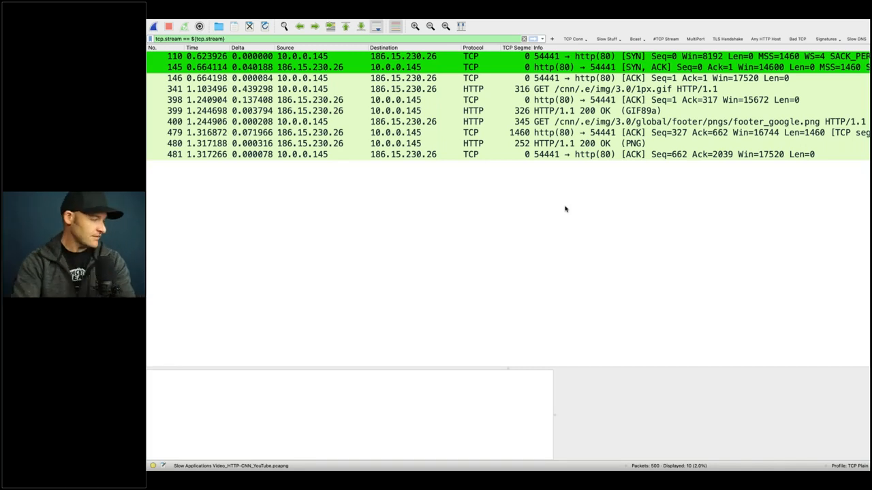
- Clear the TCP stream filter and apply a TCP conversation filter based on the SYN in packet 3
click(408, 57)
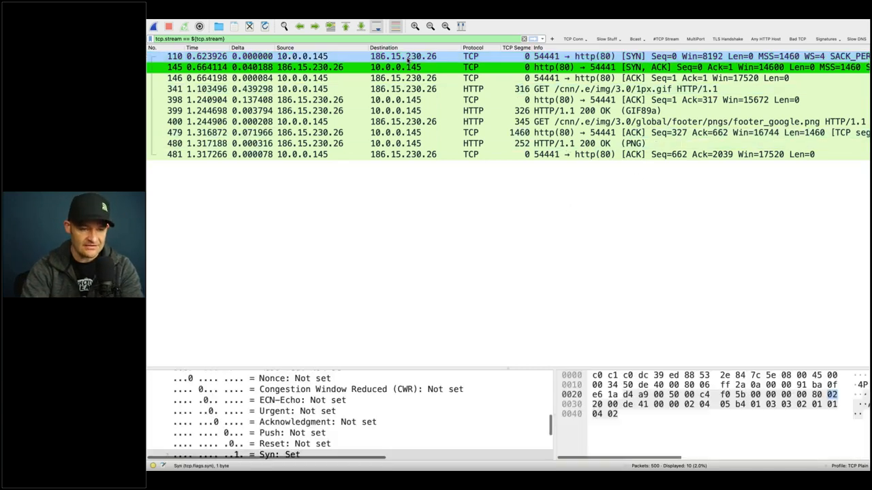
click(524, 39)
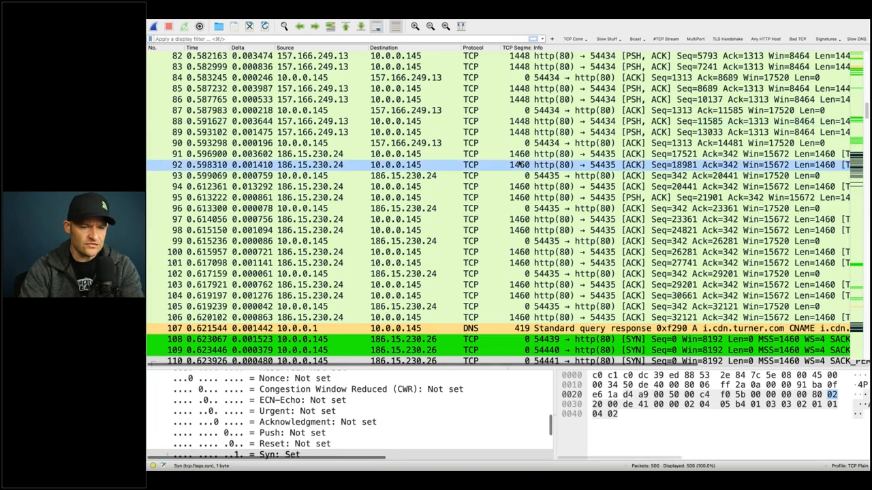
scroll(520, 165, up, 20)
click(436, 79)
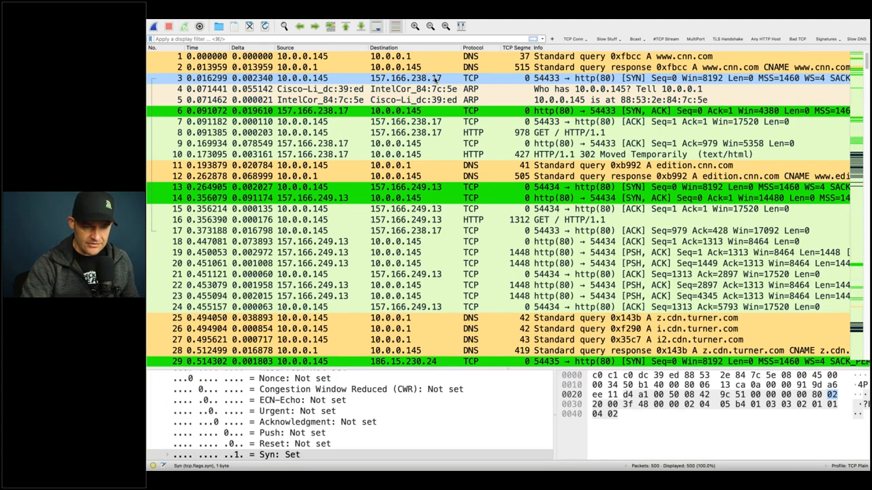
right_click(434, 79)
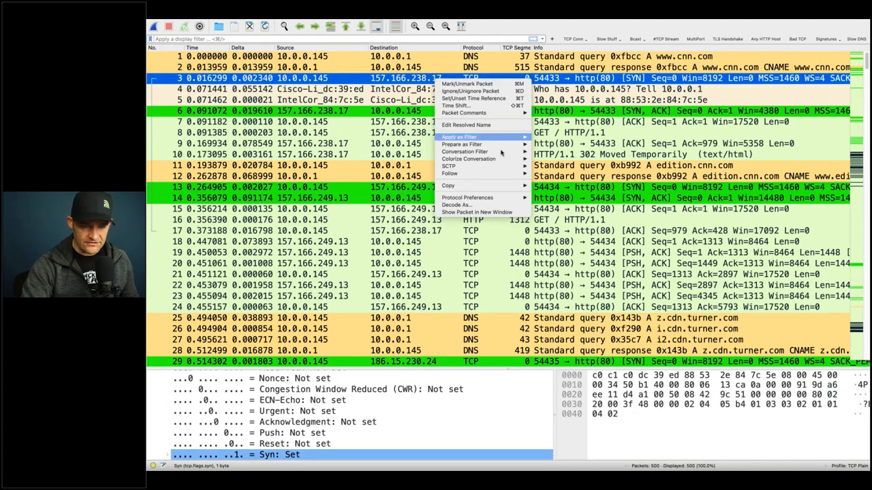
mouse_move(477, 152)
click(552, 218)
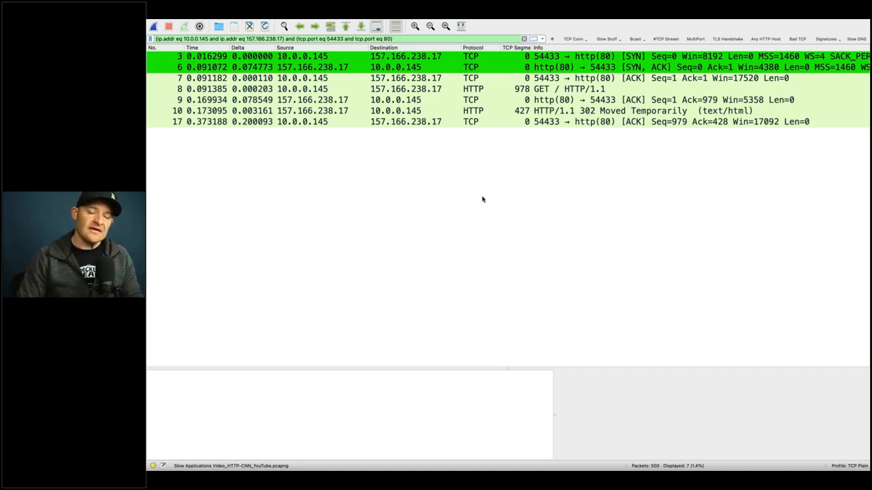
- Examine the direction and delta times of the three handshake packets 3, 6 and 7
click(263, 68)
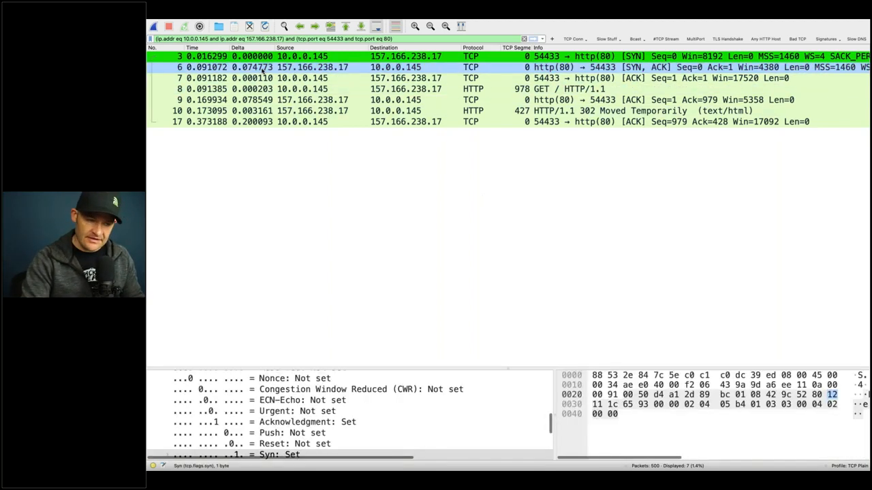
click(267, 68)
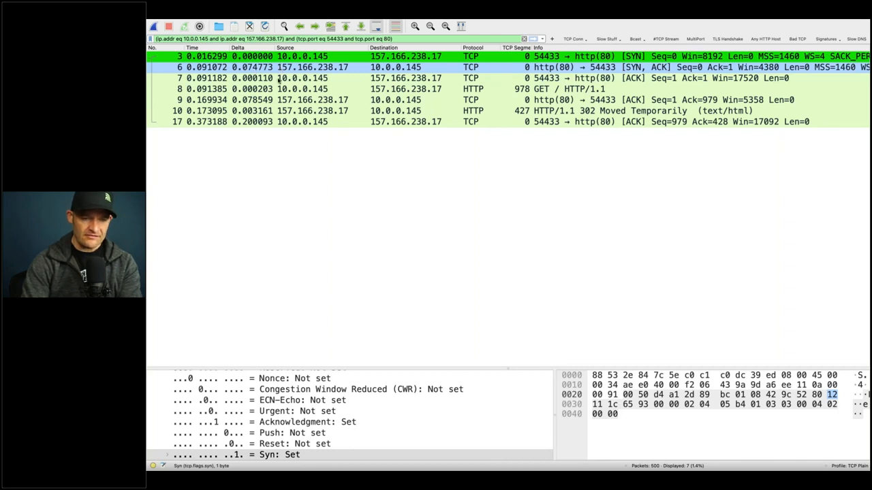
click(280, 71)
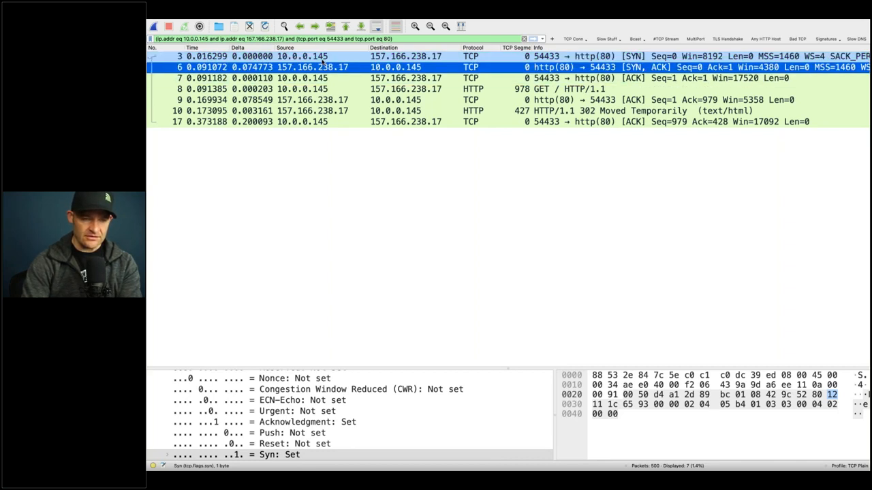
click(324, 57)
click(325, 66)
click(325, 78)
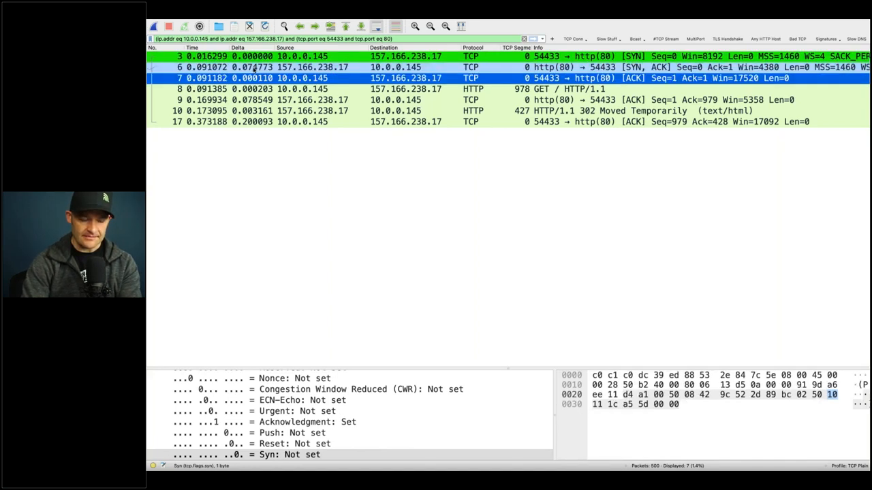
click(257, 67)
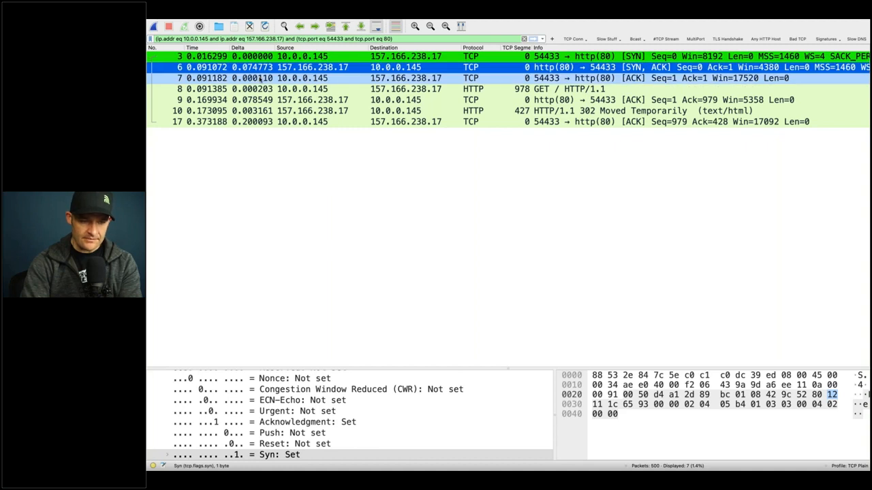
click(262, 78)
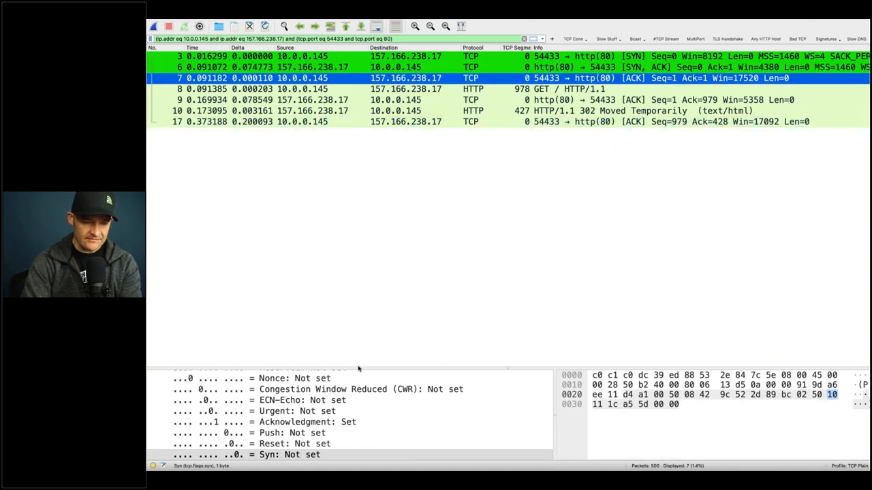
- Enlarge the packet details upward and locate the iRTT field in packet 7's SEQ/ACK analysis
drag(358, 284, 352, 135)
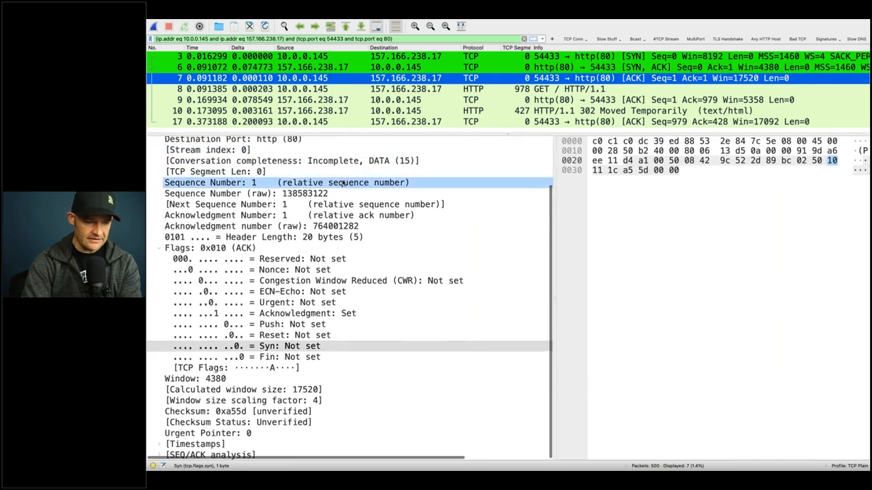
scroll(212, 184, up, 3)
click(212, 175)
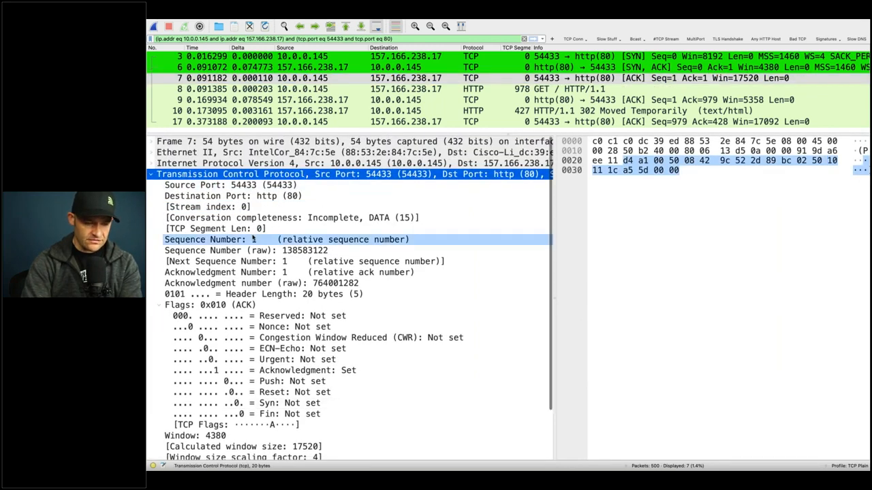
scroll(253, 236, down, 2)
scroll(253, 236, down, 3)
drag(254, 247, 334, 456)
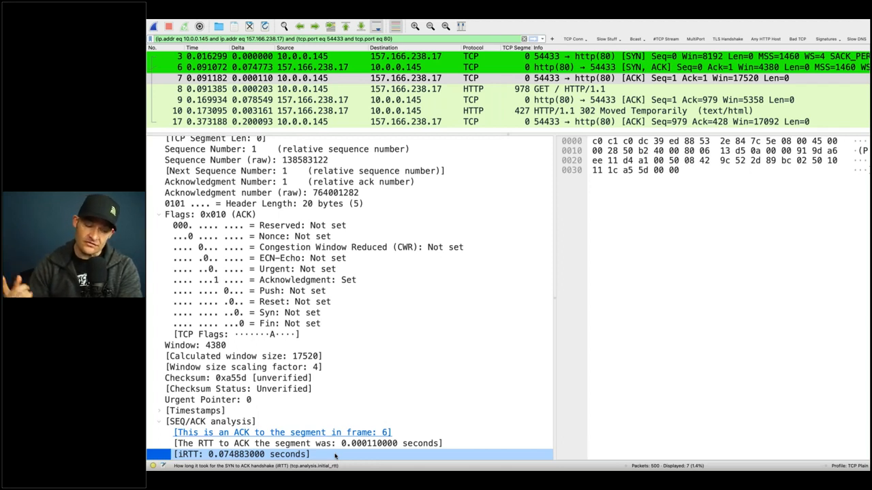
click(340, 467)
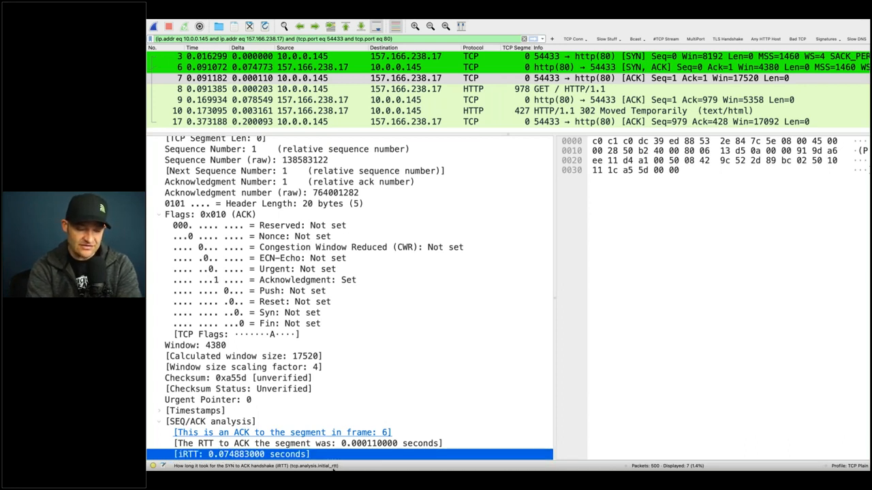
- Prepare a display filter from packet 7's iRTT field, change it to tcp.analysis.initial_rtt > .1, and apply it
right_click(319, 455)
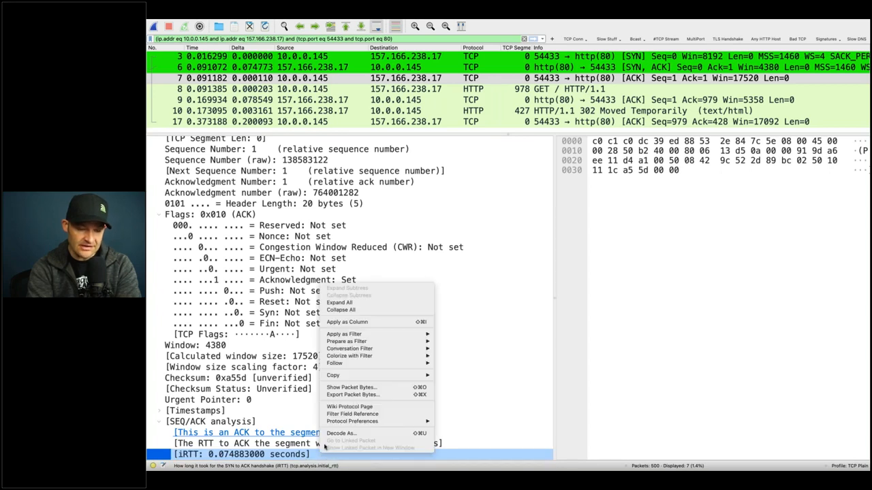
mouse_move(403, 339)
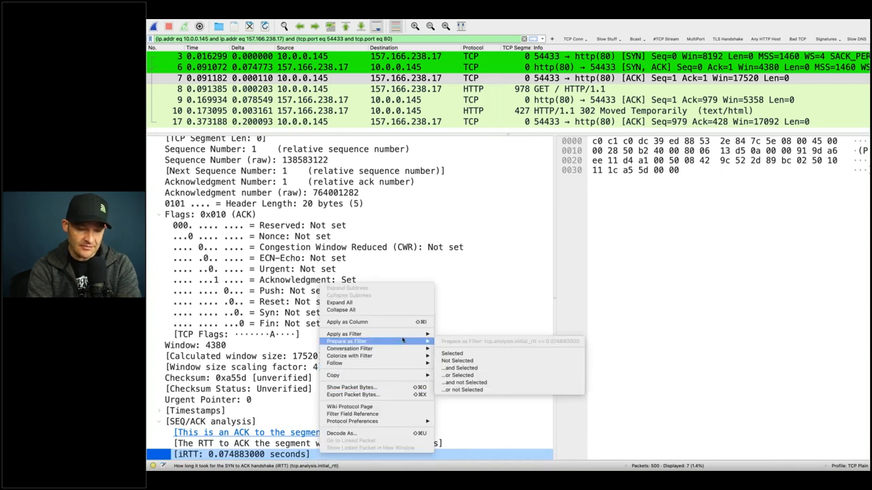
click(450, 356)
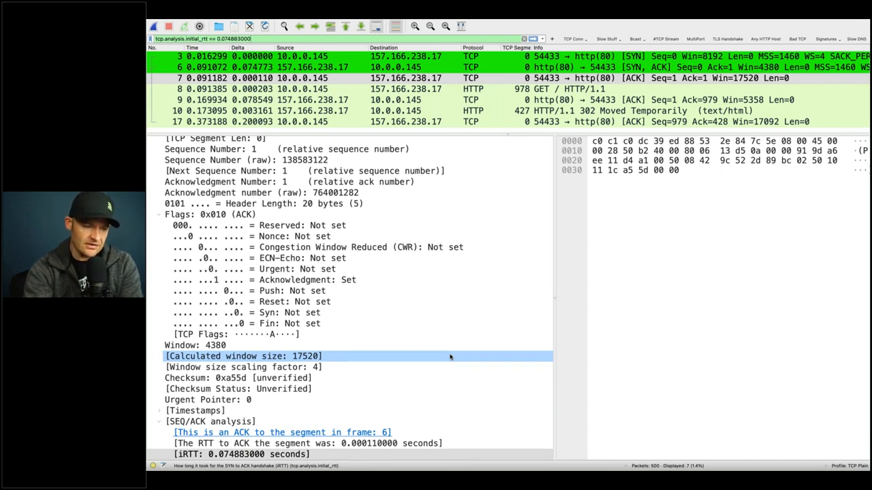
key(BackSpace)
key(BackSpace)
key(BackSpace)
key(BackSpace)
key(BackSpace)
key(BackSpace)
key(BackSpace)
key(BackSpace)
key(BackSpace)
key(BackSpace)
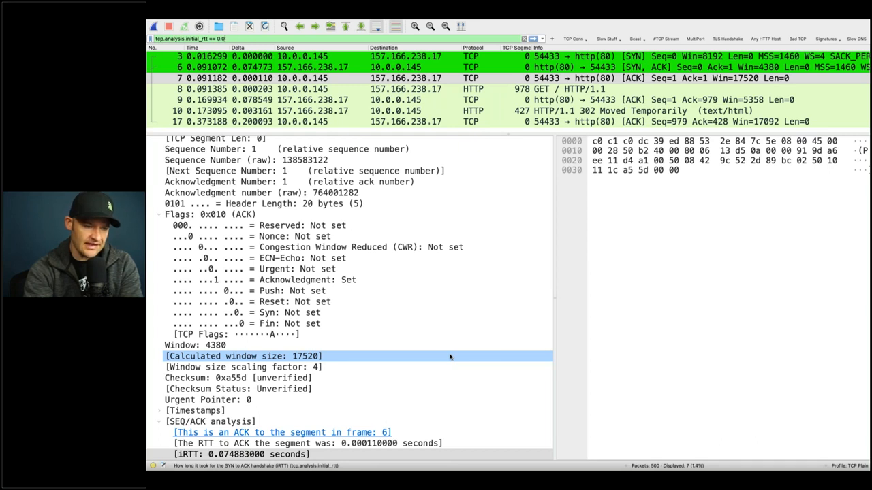
text(.1)
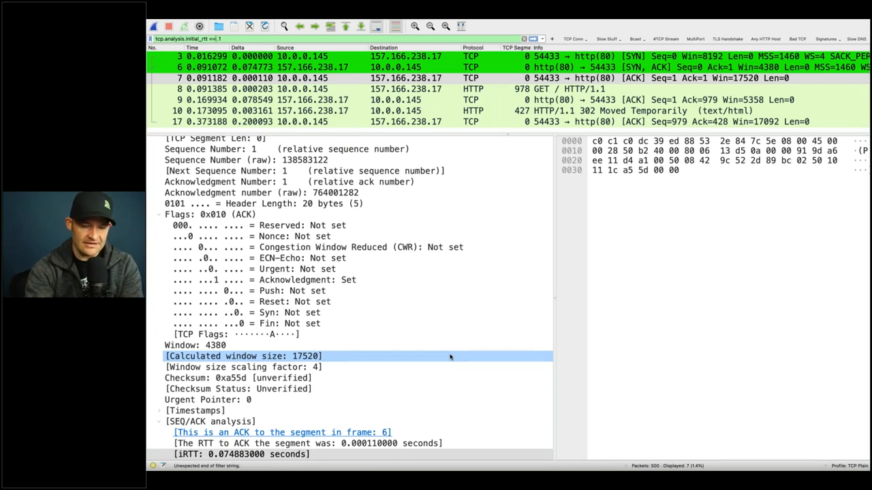
key(BackSpace)
key(BackSpace)
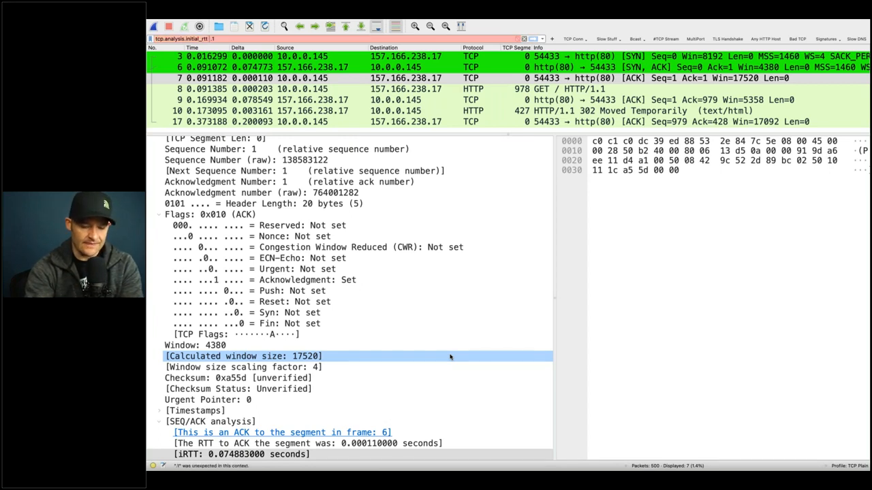
text(>)
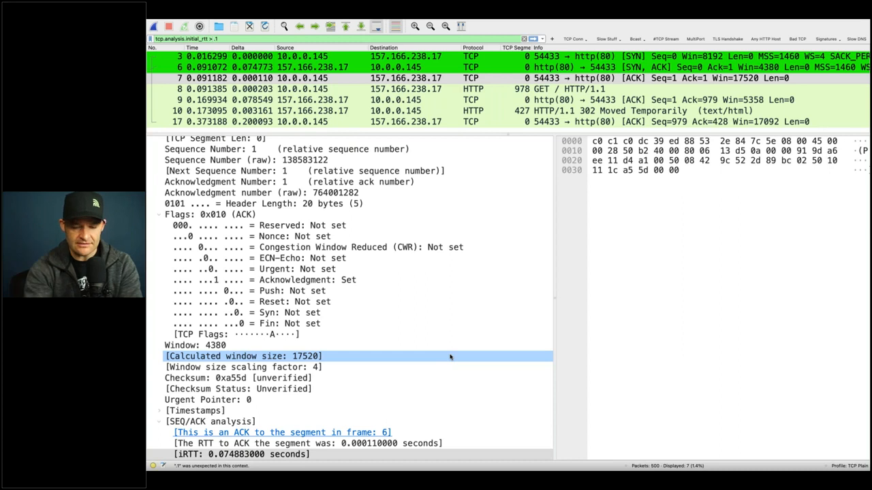
key(Return)
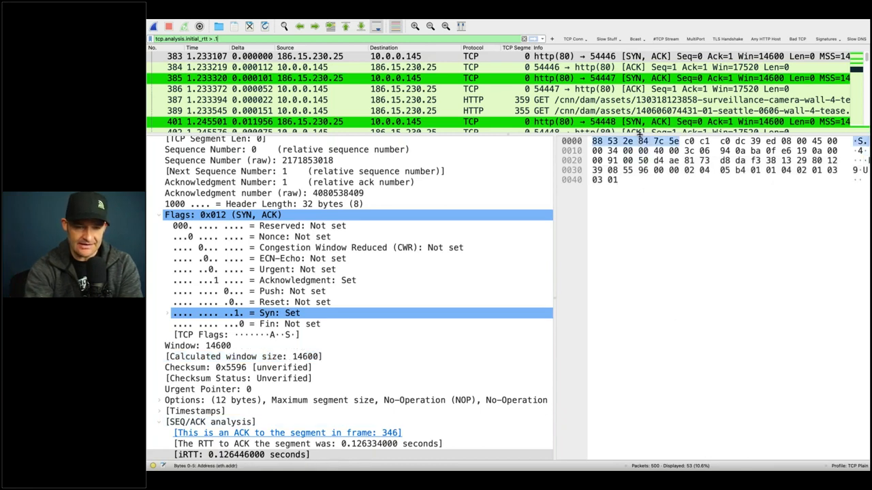
- Enlarge the packet list downward and inspect the filtered SYN-ACK in packet 383
drag(641, 134, 654, 288)
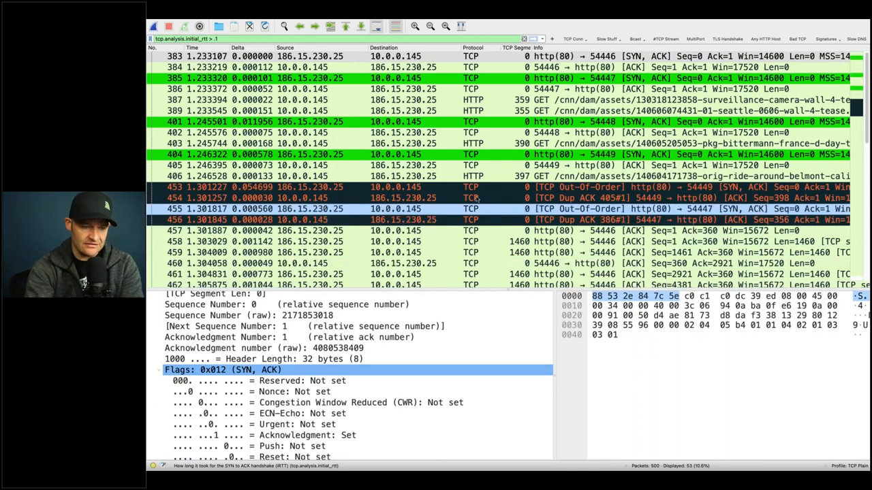
click(339, 154)
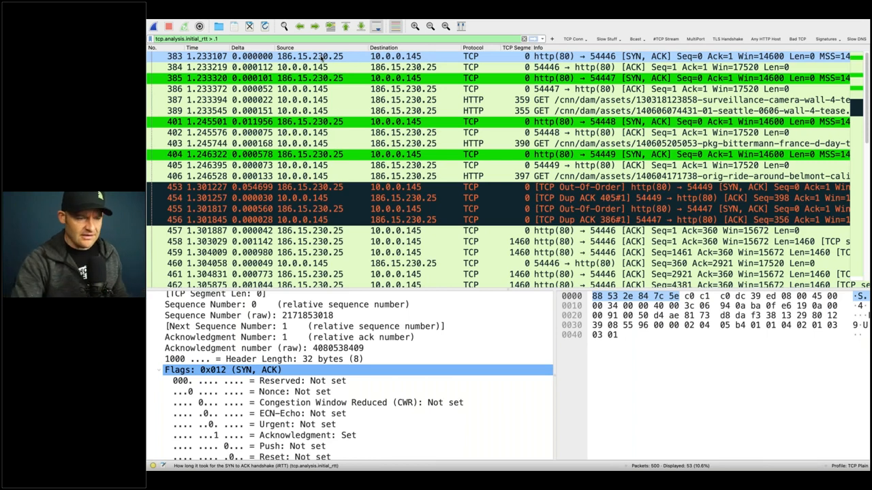
click(340, 56)
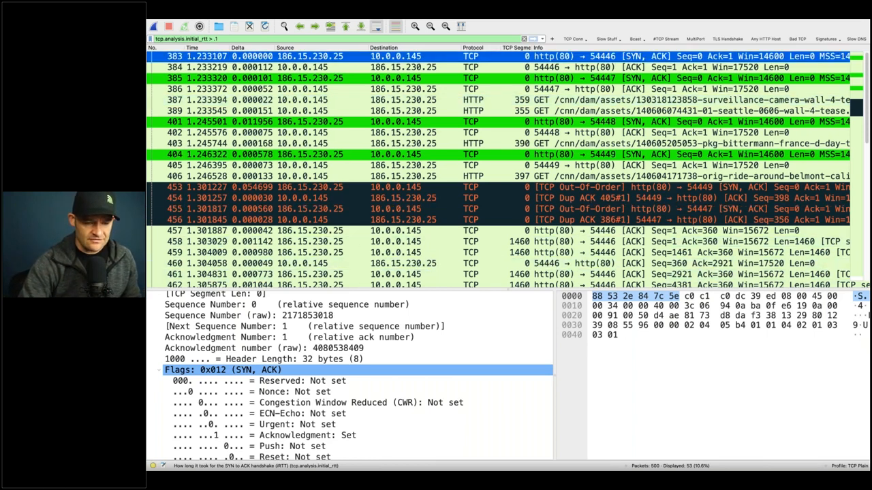
drag(363, 270, 362, 256)
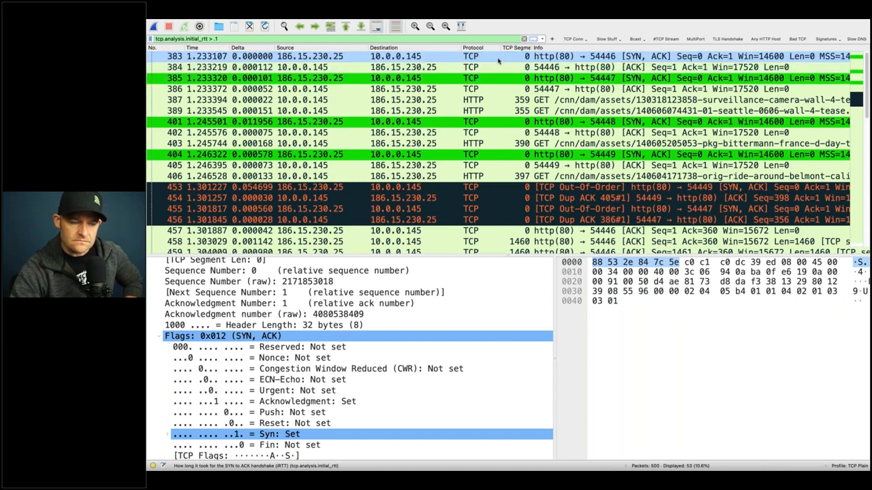
click(523, 39)
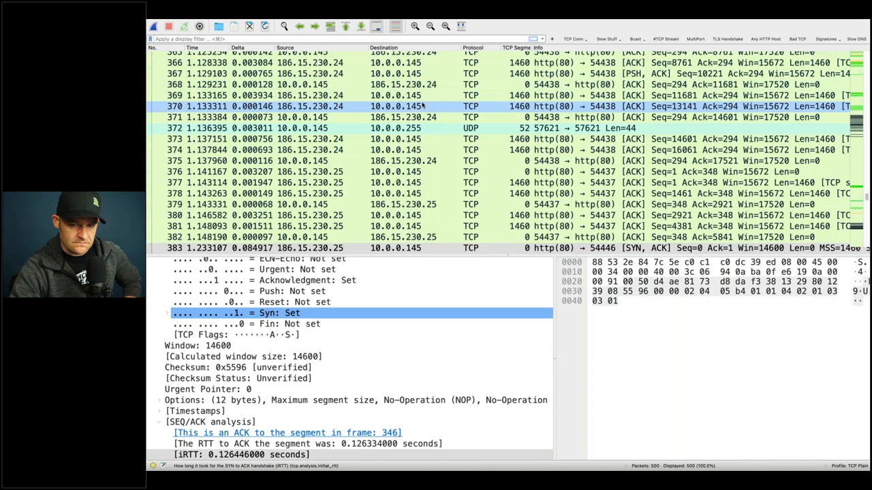
scroll(423, 105, up, 20)
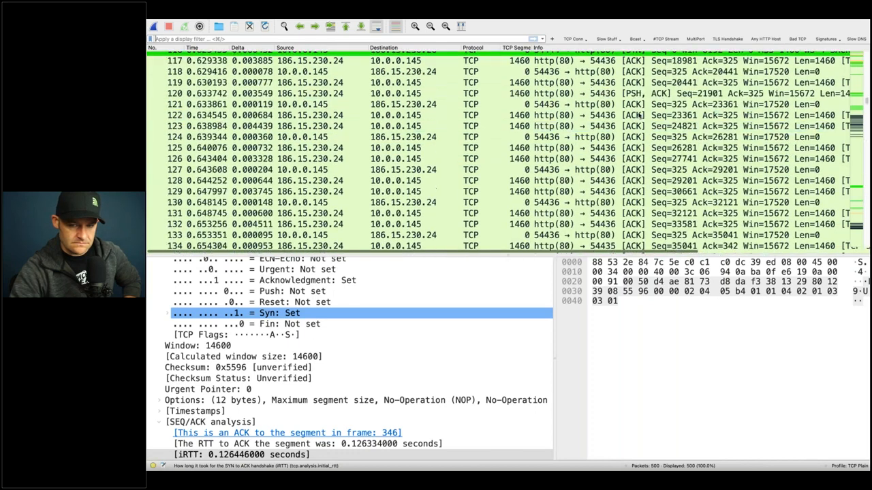
scroll(639, 114, up, 5)
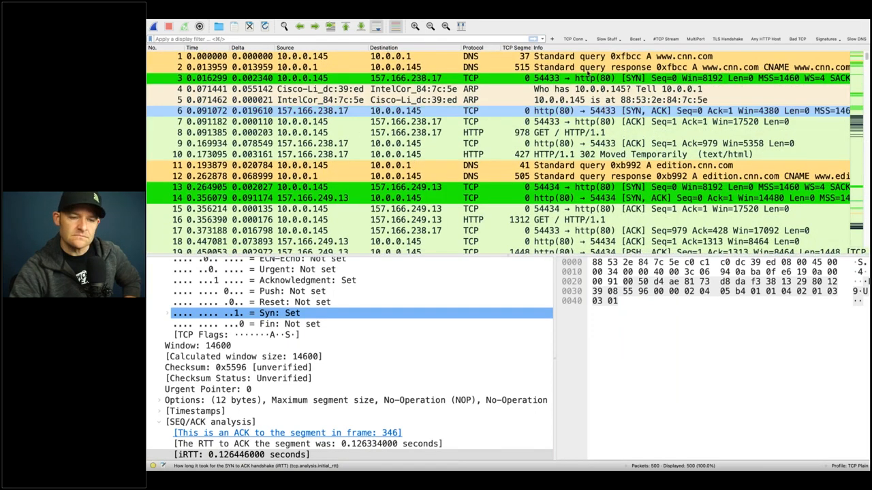
click(585, 59)
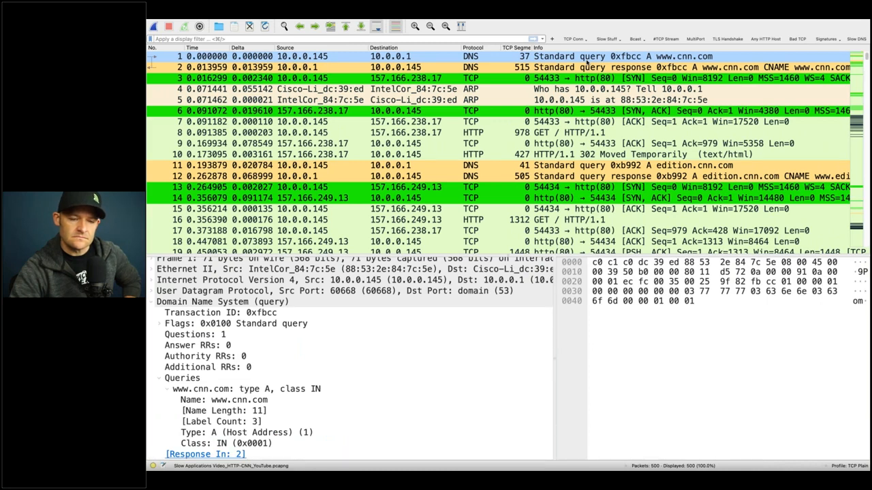
- Switch the configuration profile to Wireless and back to TCP Plain
click(855, 469)
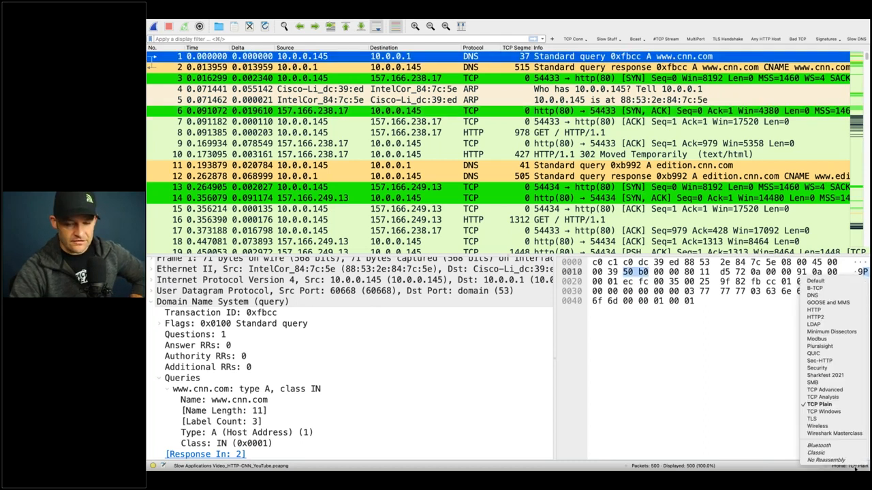
click(839, 427)
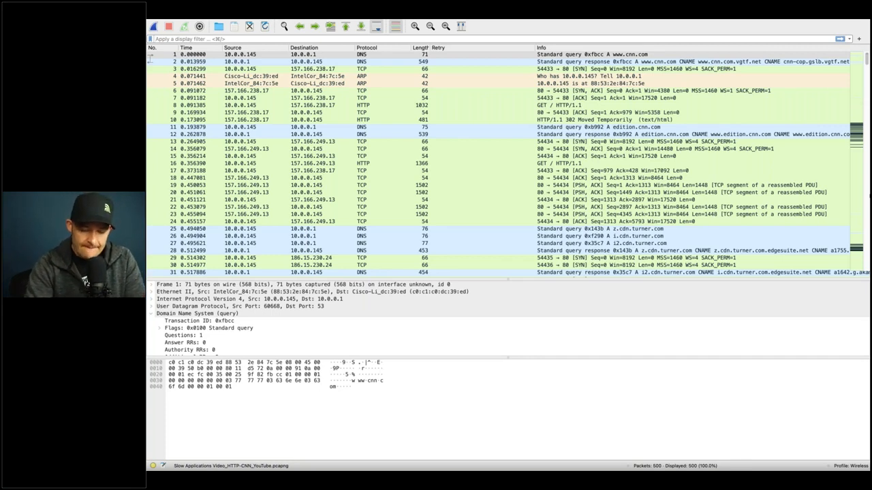
click(857, 464)
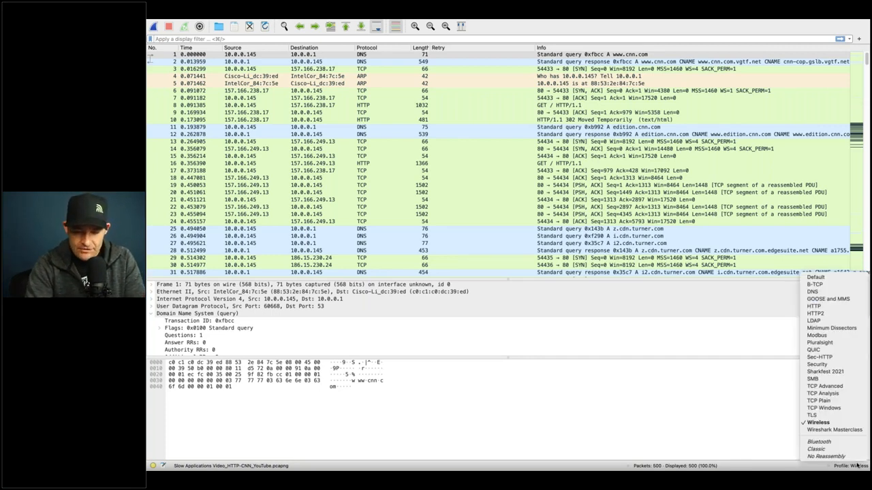
click(837, 402)
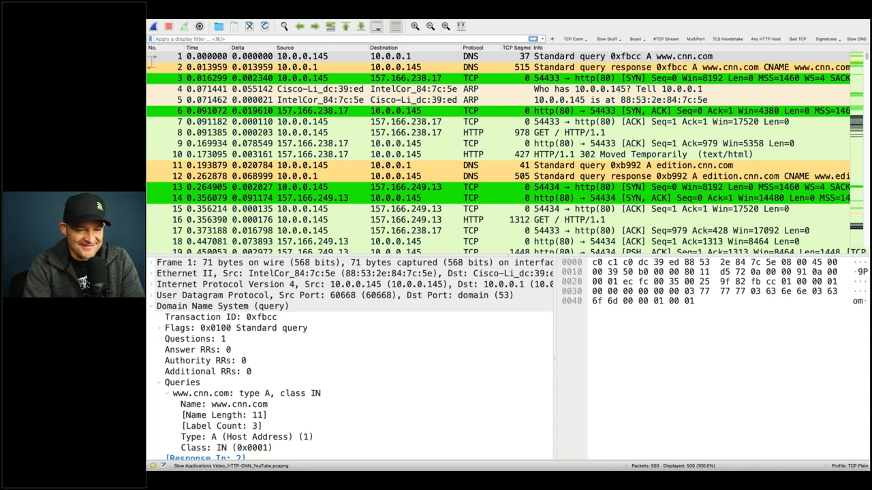
- Enlarge the packet list downward and inspect the HTTP GET requests in packets 16 and 8
click(379, 210)
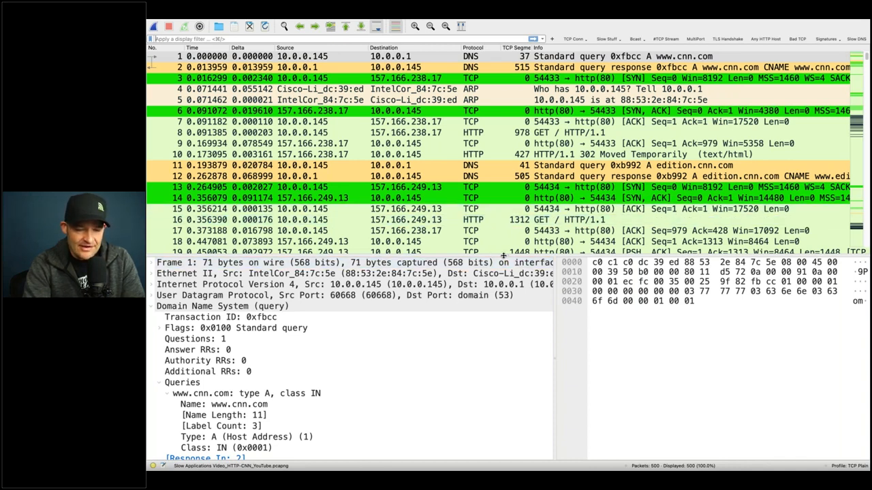
drag(514, 256, 518, 338)
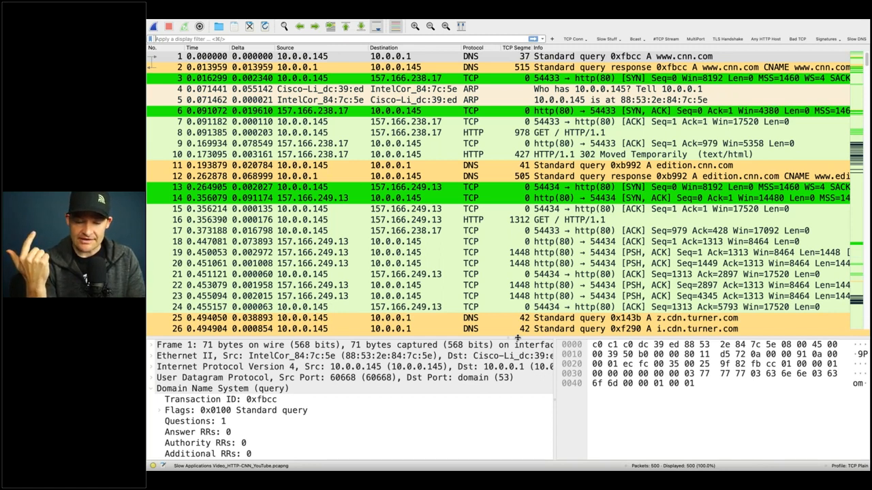
click(594, 219)
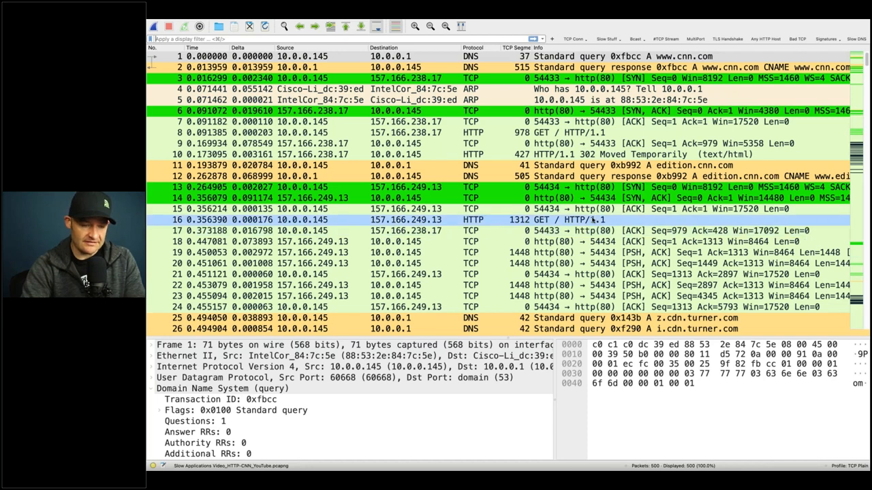
click(594, 220)
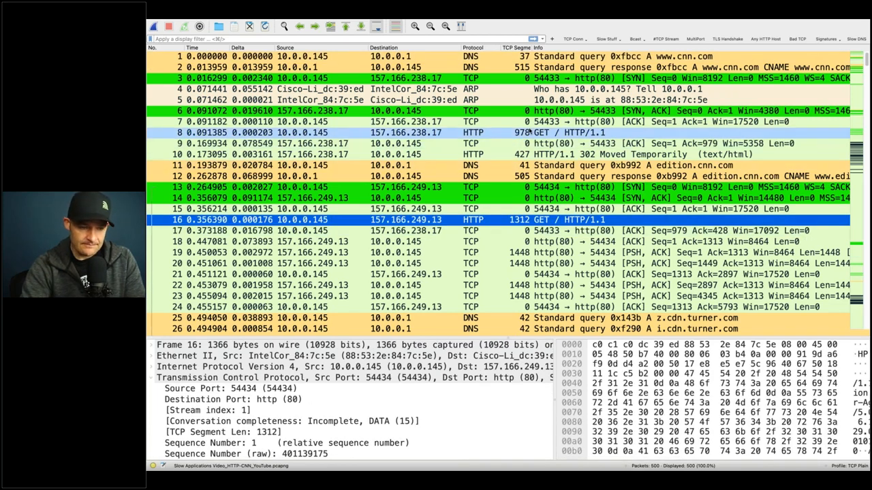
click(529, 133)
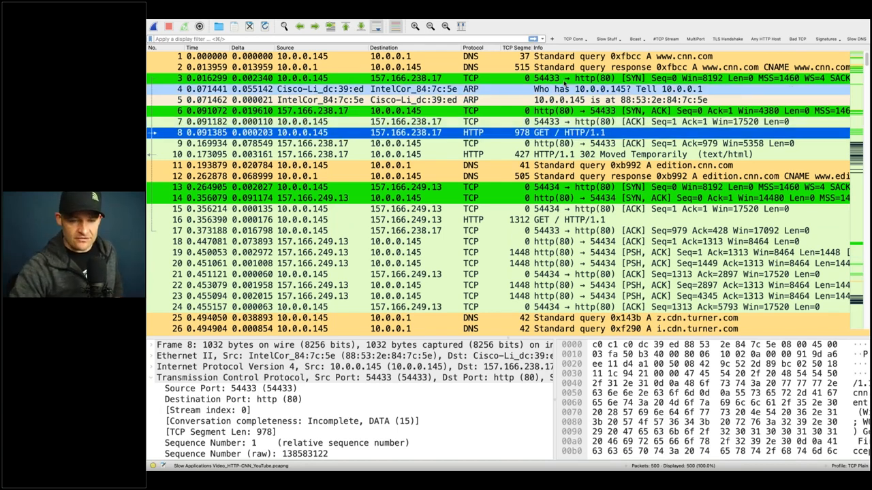
- Filter the capture to the TCP conversation of the SYN in packet 3
right_click(565, 82)
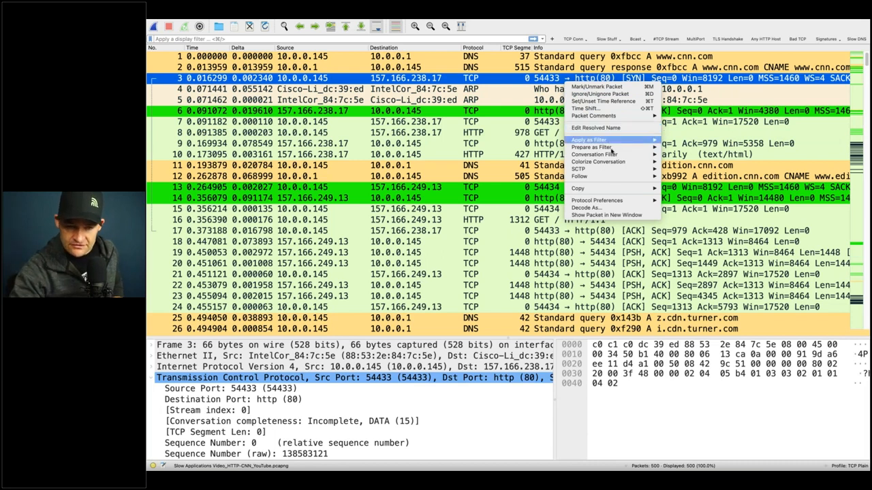
mouse_move(613, 154)
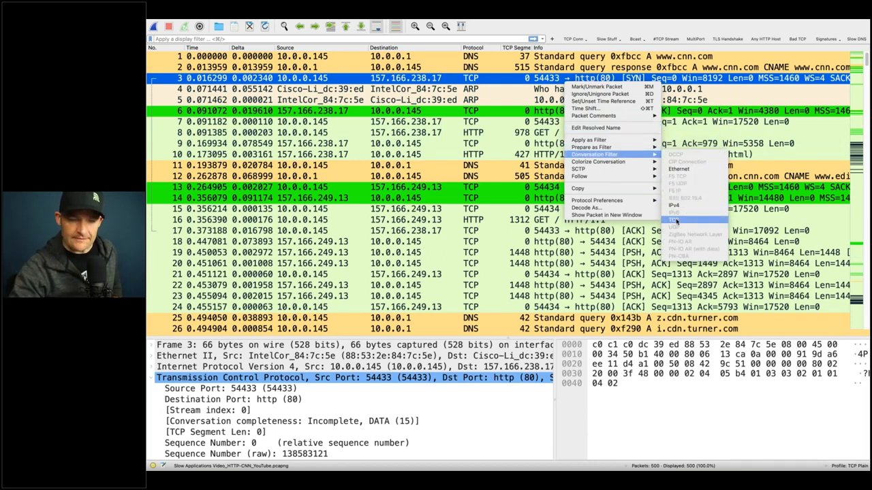
click(676, 222)
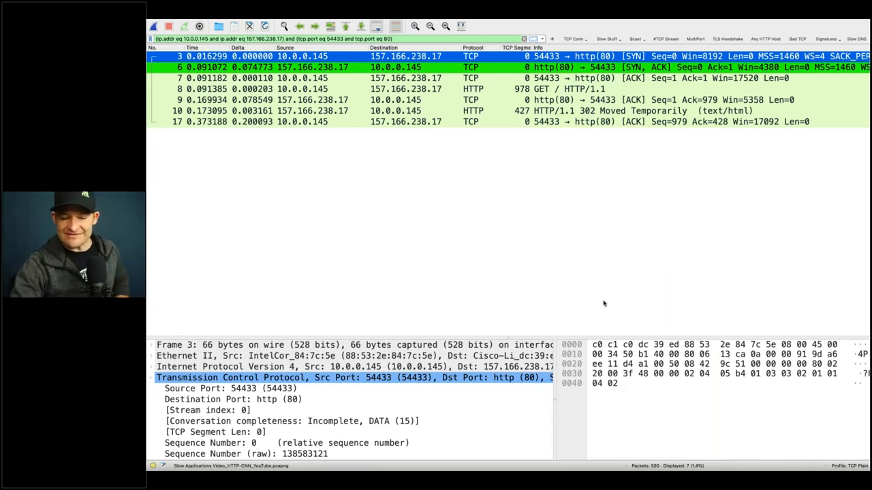
- Enlarge the packet details area and examine the TCP flags, window and options of the SYN in packet 3
drag(555, 338, 551, 155)
key(Down)
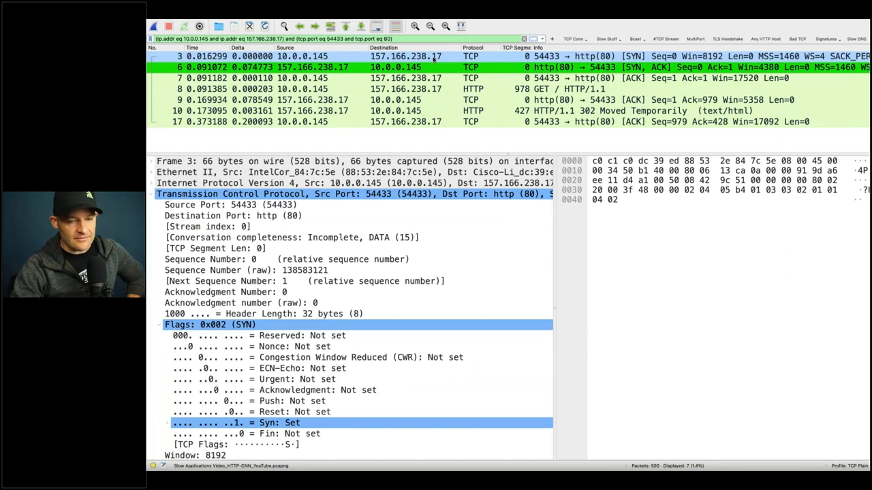
click(434, 57)
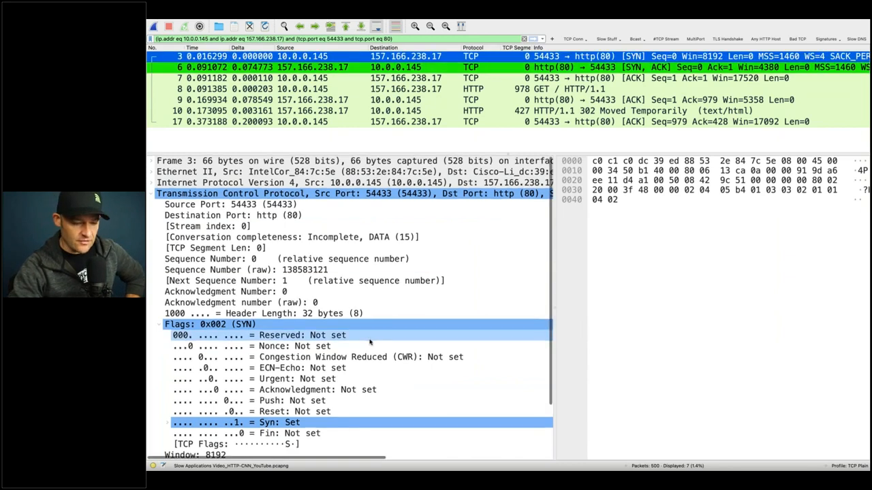
scroll(370, 342, down, 2)
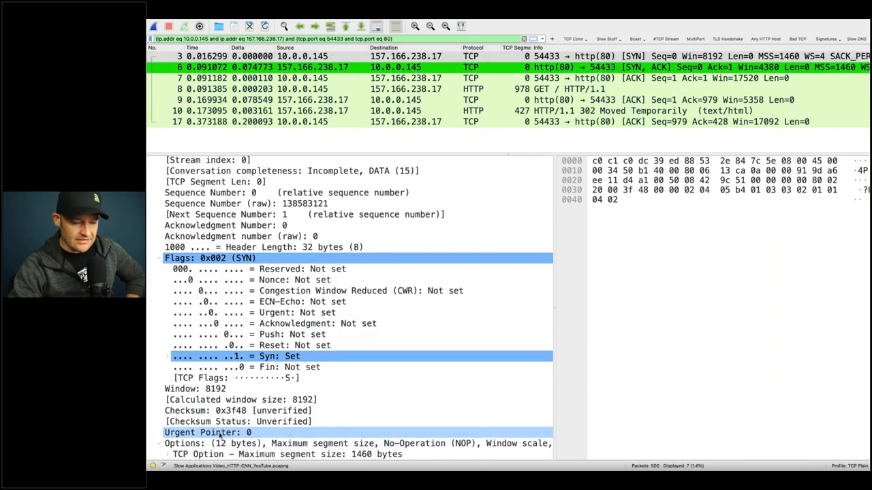
scroll(219, 435, down, 2)
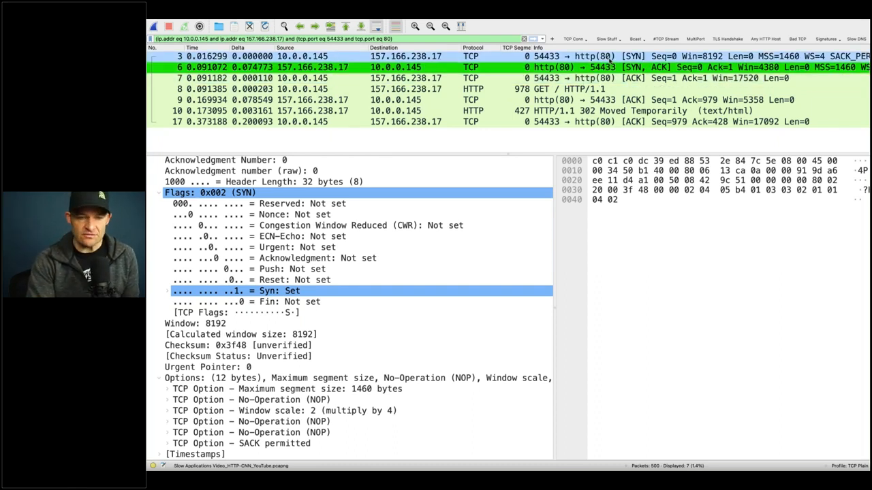
- Examine the handshake ACK in packet 7, the GET request in packet 8, and the delta time of its acknowledgment in packet 9
click(611, 78)
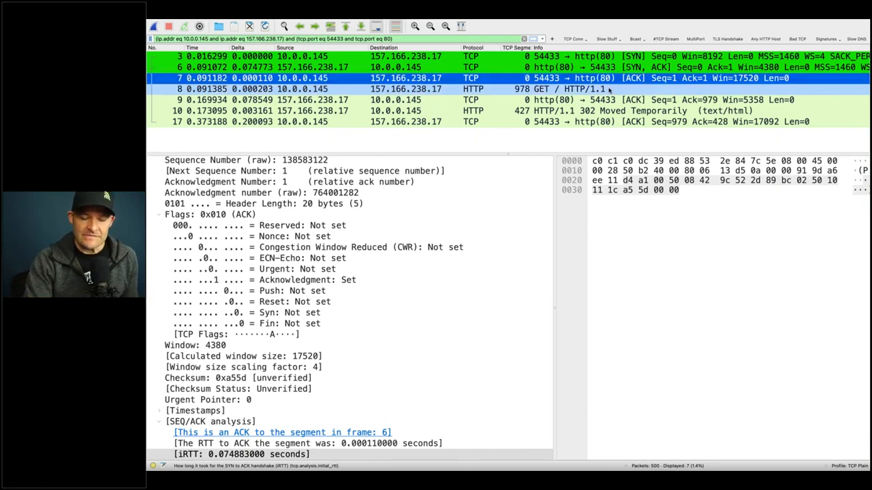
click(610, 90)
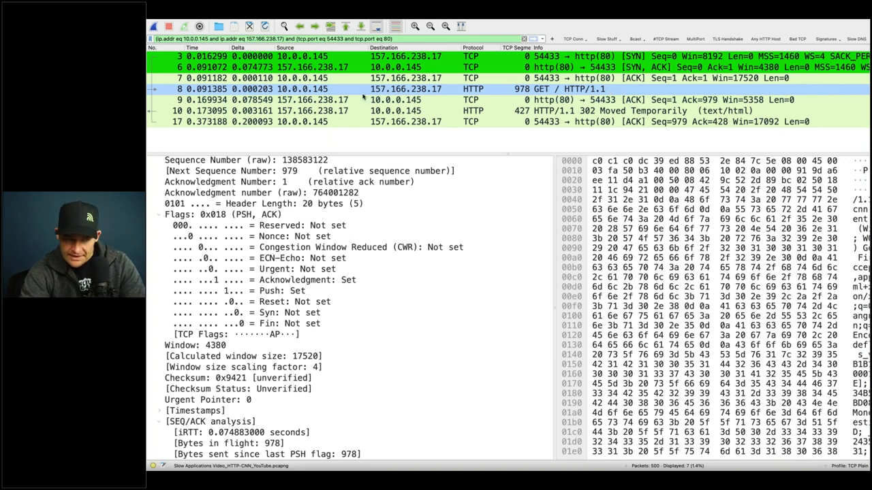
click(305, 102)
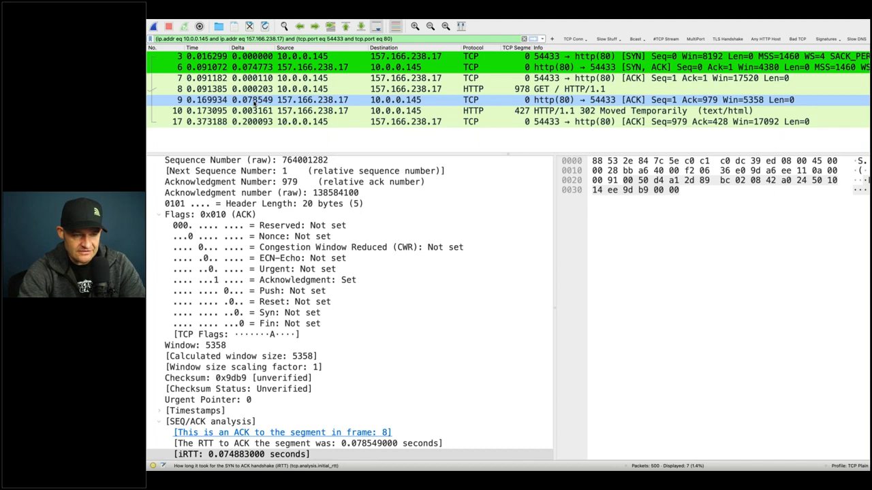
click(257, 100)
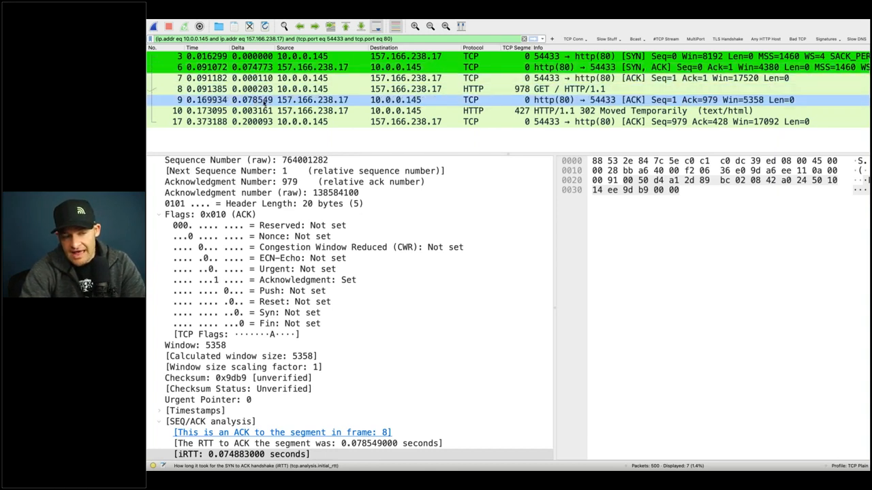
click(298, 91)
click(273, 101)
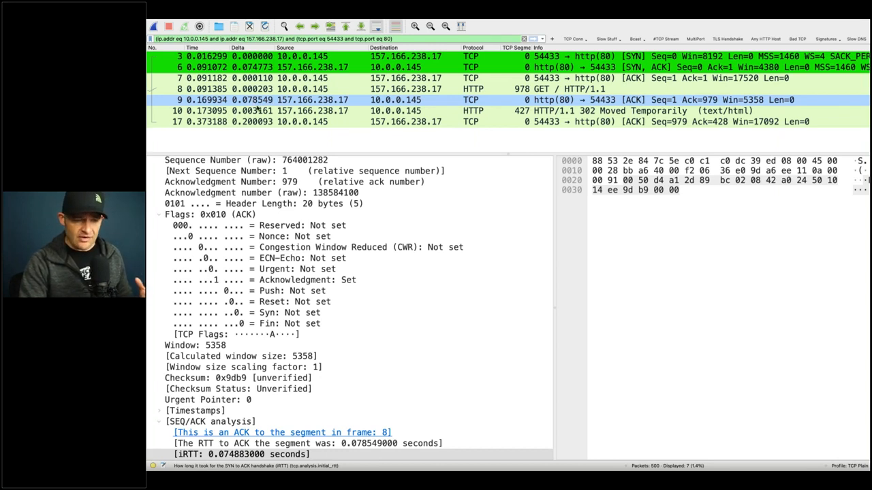
click(256, 102)
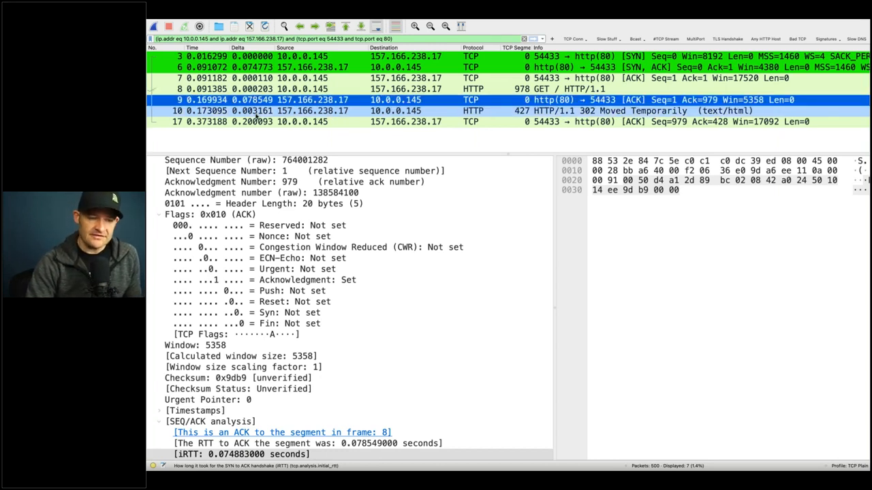
- Widen the TCP Segment column and select the TCP Segment Len field of the 302 response in packet 10
click(256, 114)
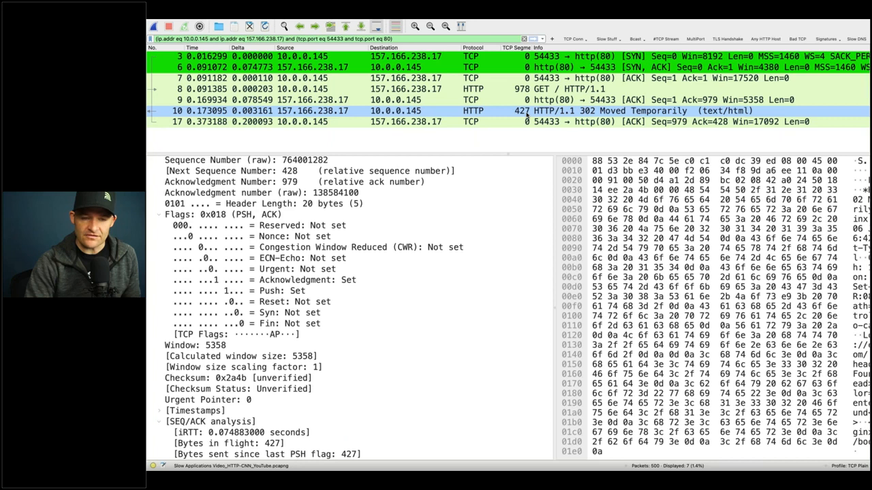
drag(534, 47, 540, 47)
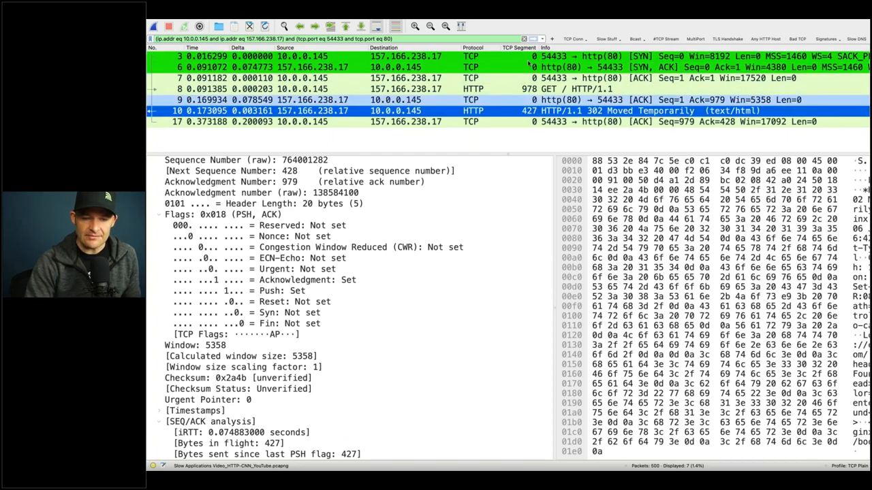
scroll(312, 216, up, 1)
scroll(311, 215, up, 5)
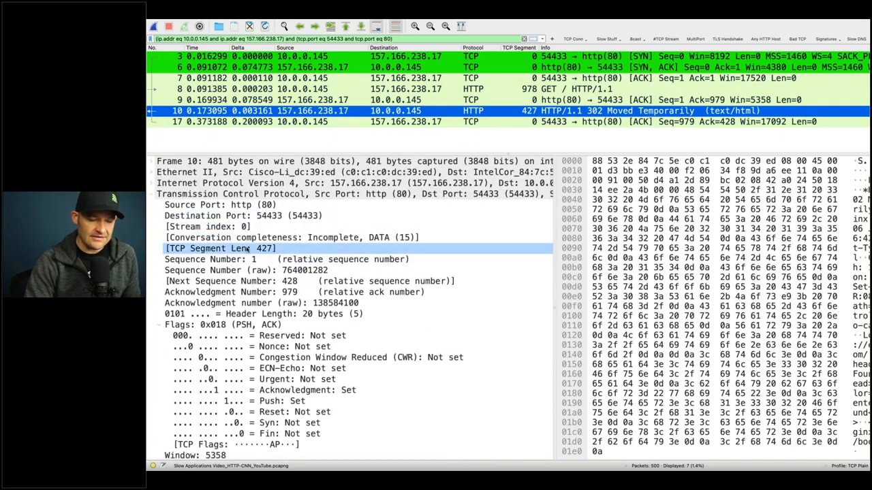
click(248, 249)
right_click(248, 249)
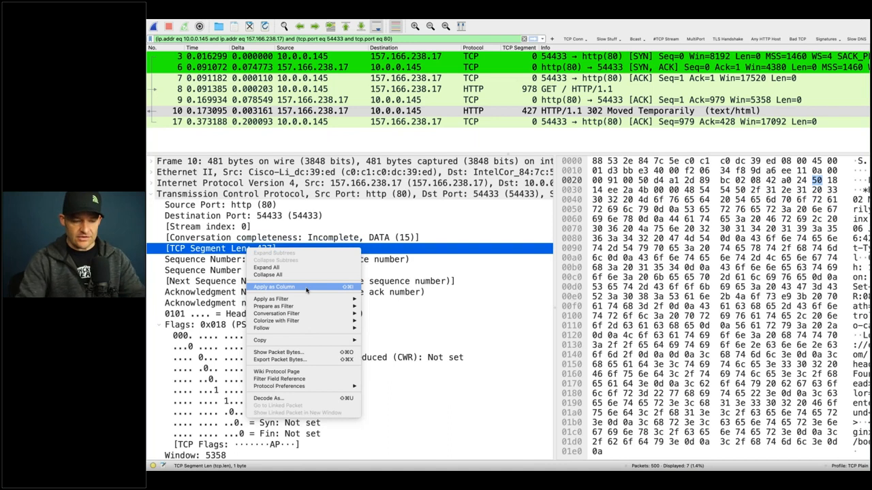
click(545, 117)
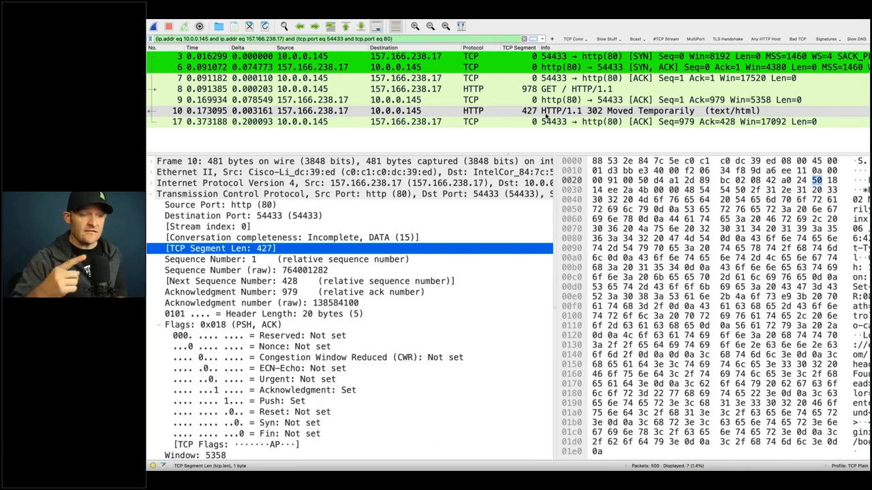
- Collapse packet 10's TCP section, expand its Hypertext Transfer Protocol section, and select the Time since request field
click(158, 116)
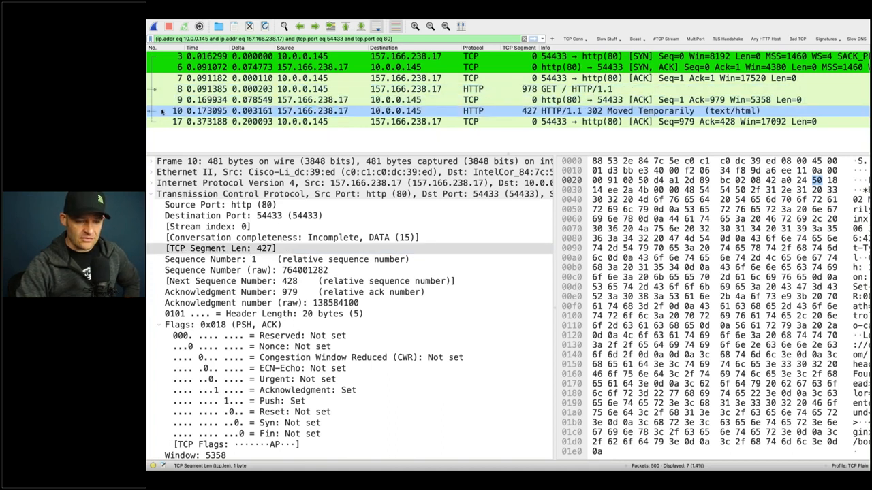
click(162, 111)
click(153, 194)
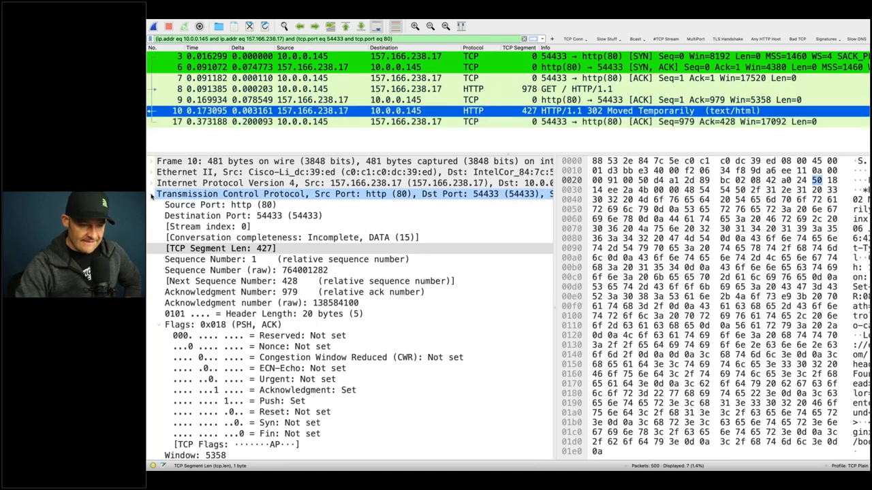
click(151, 195)
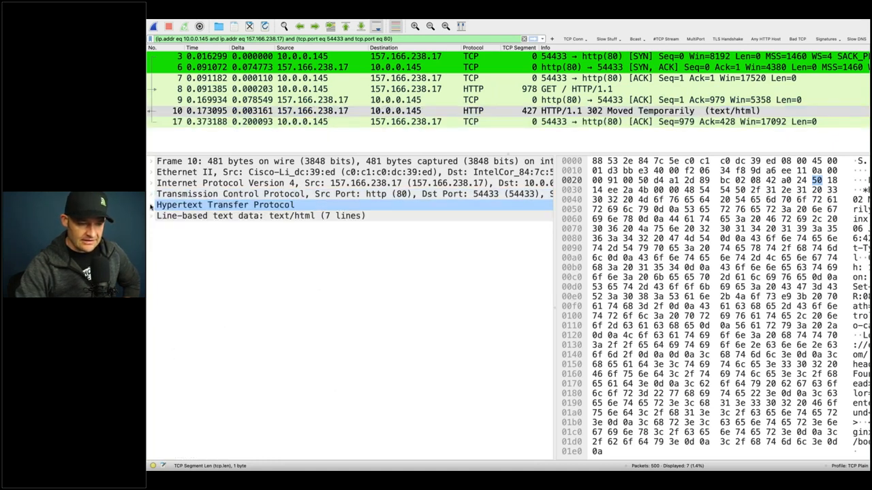
click(151, 206)
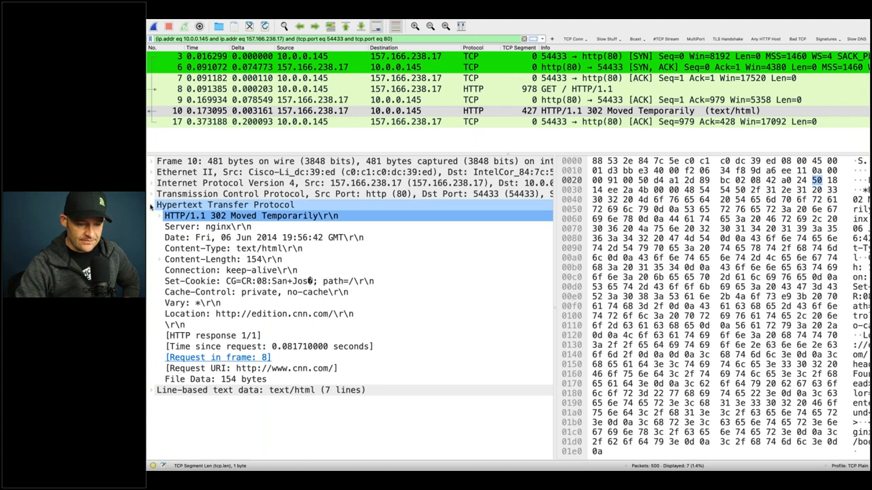
drag(198, 251, 335, 352)
click(376, 347)
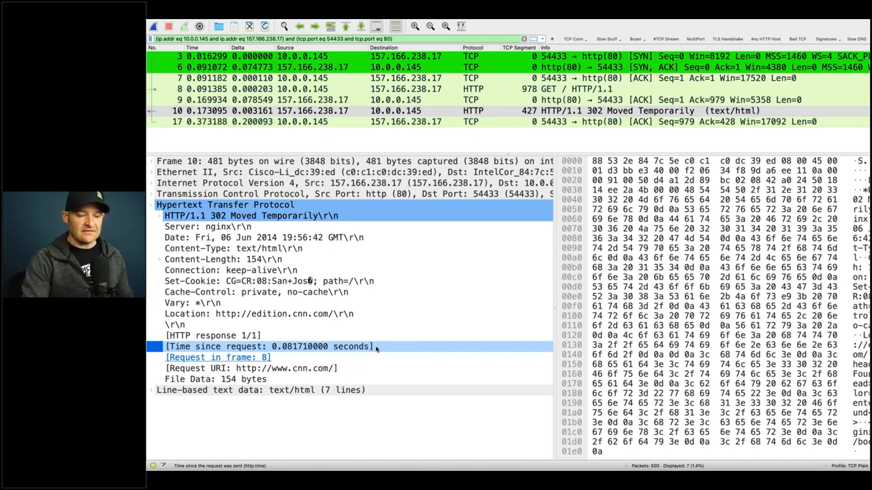
- Prepare a display filter from packet 10's Time since request field, change it to http.time > 0.5, and apply it
right_click(316, 346)
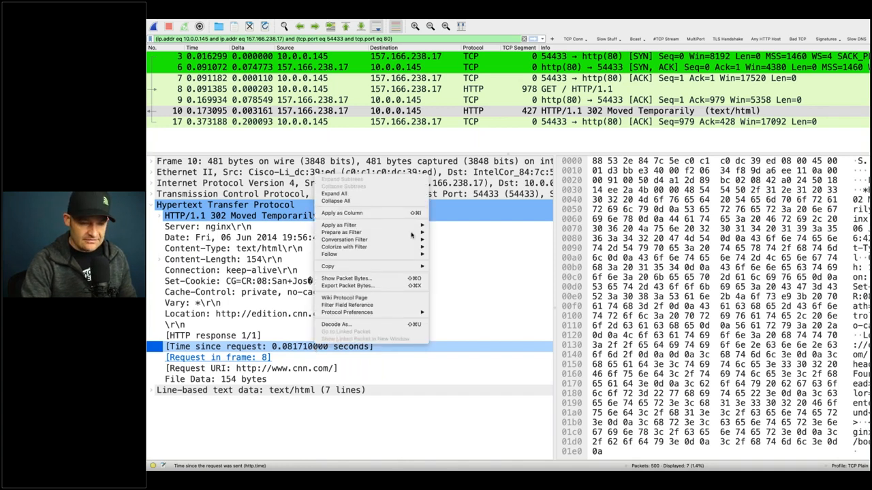
mouse_move(405, 232)
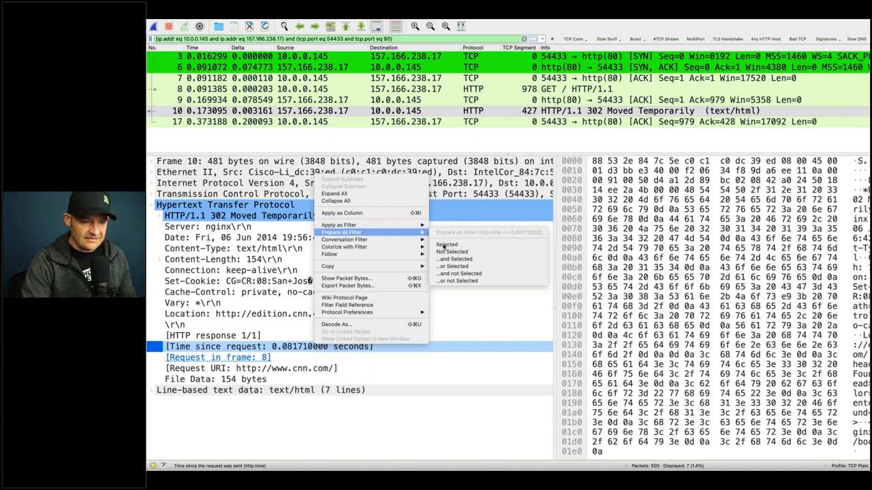
click(443, 247)
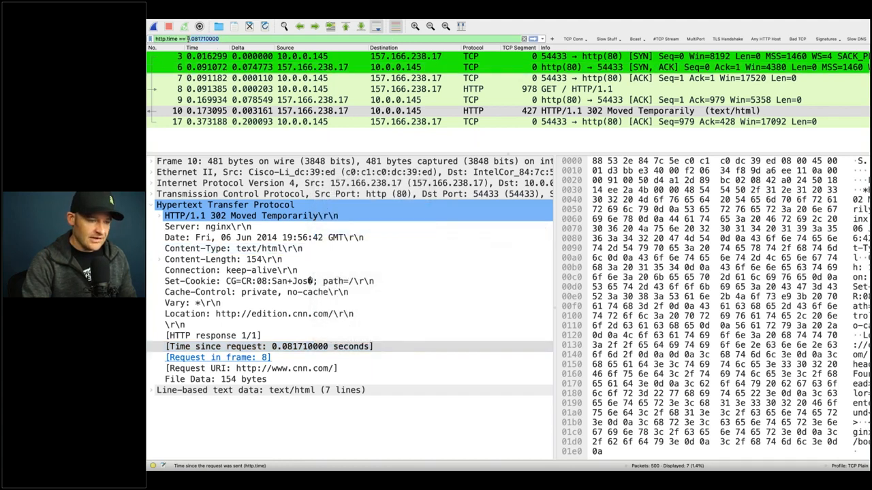
text(0.5)
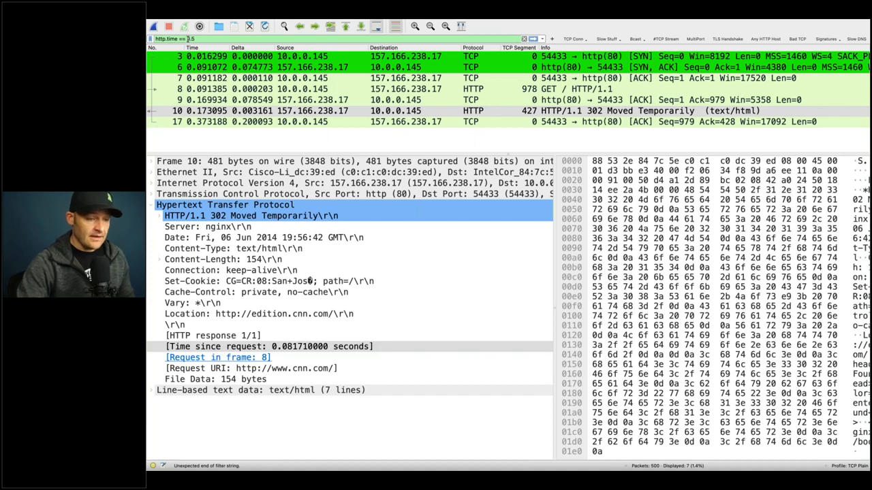
key(BackSpace)
key(BackSpace)
text(> 0.5)
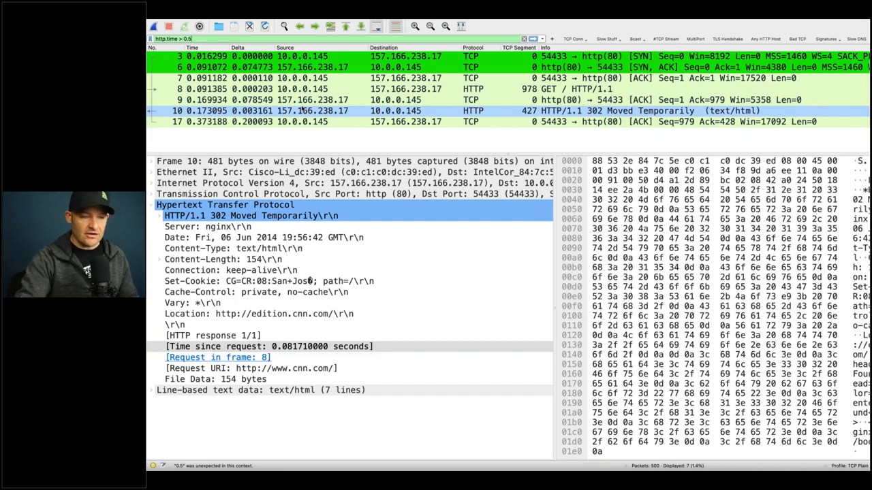
key(Return)
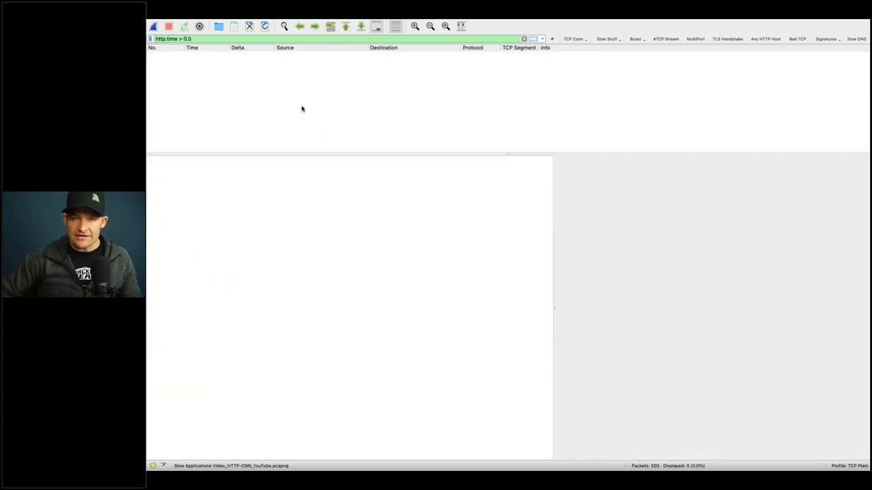
- Change the display filter's response time threshold to http.time > 0.1 and apply it
key(BackSpace)
text(2)
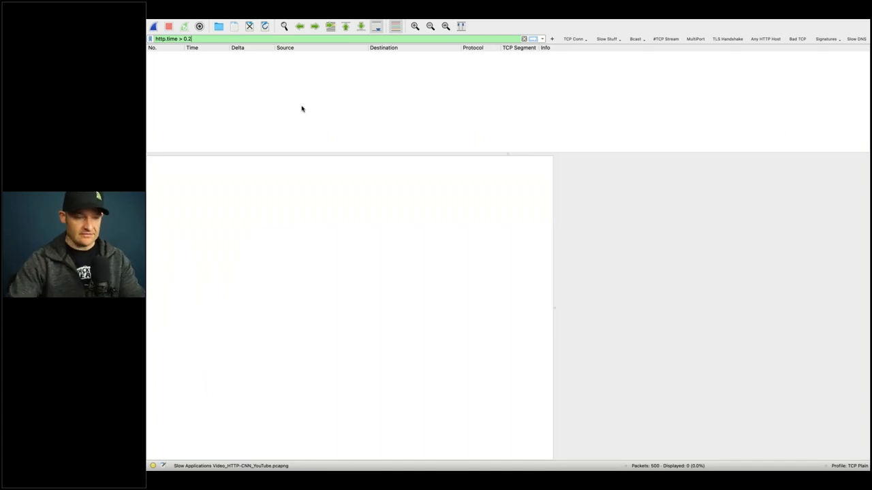
key(BackSpace)
text(1)
key(Return)
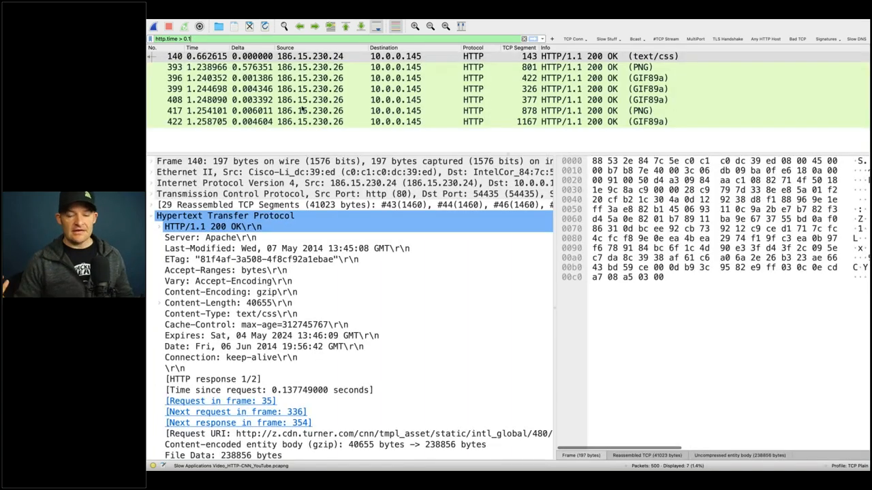